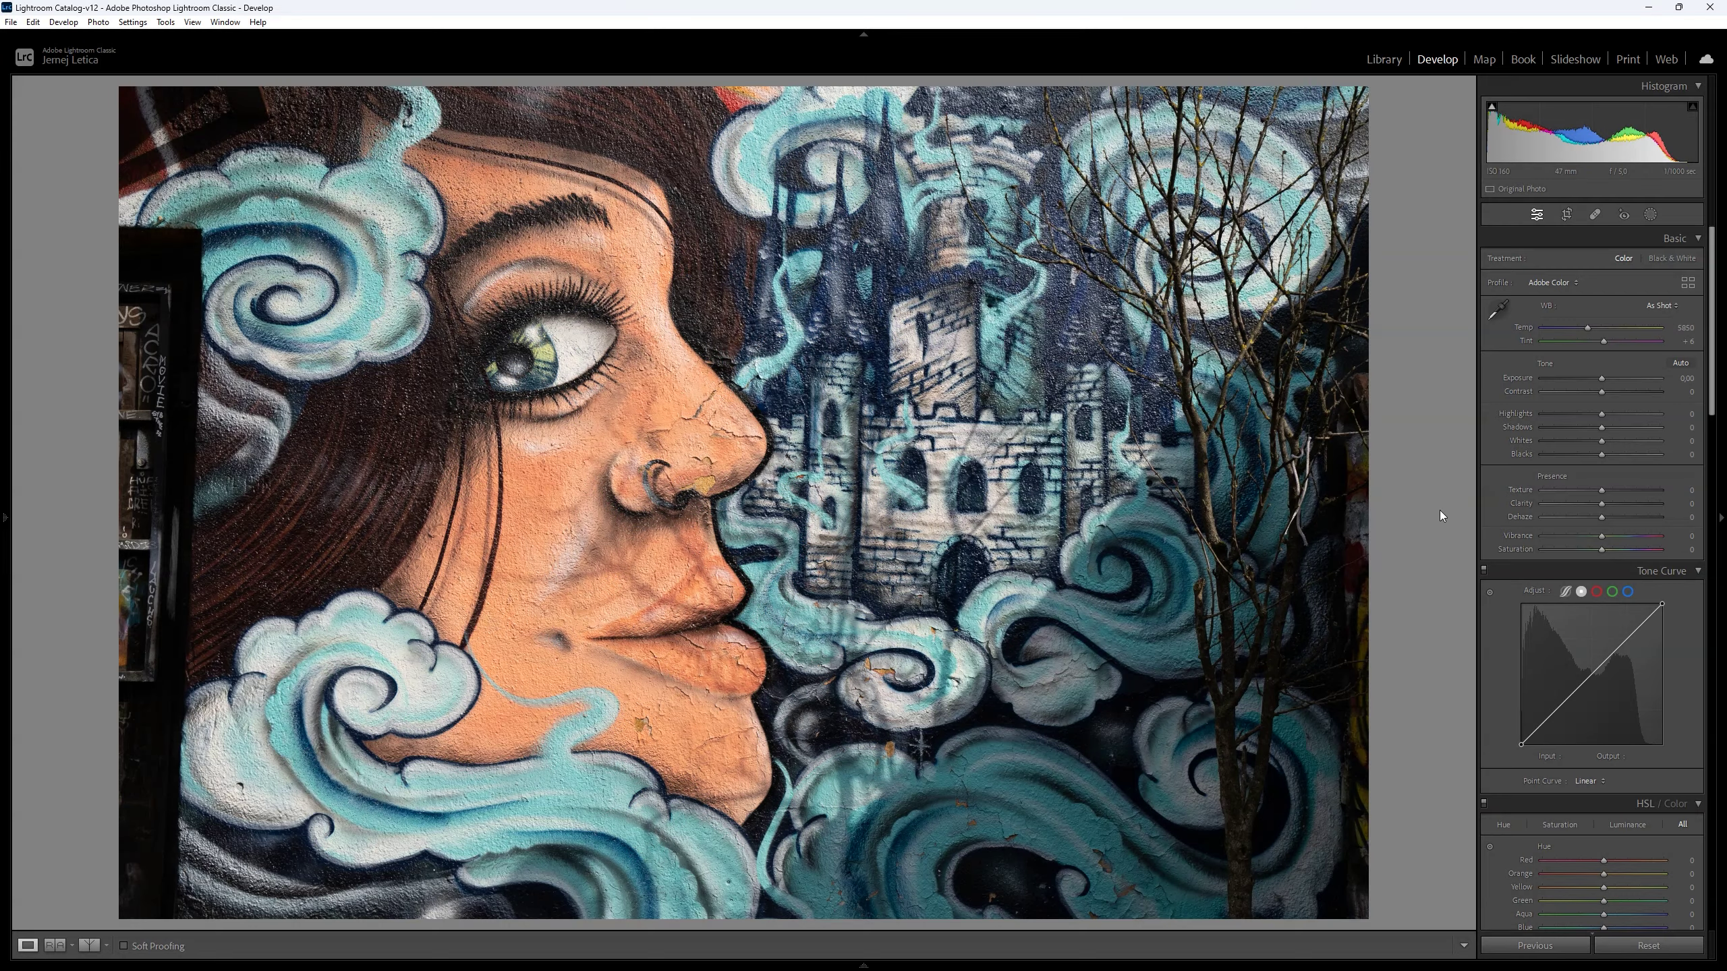
- Apply Auto Tone (Ctrl+U) to set the mural's Basic panel tone sliders automatically
{"action": "key", "text": "ctrl+u"}
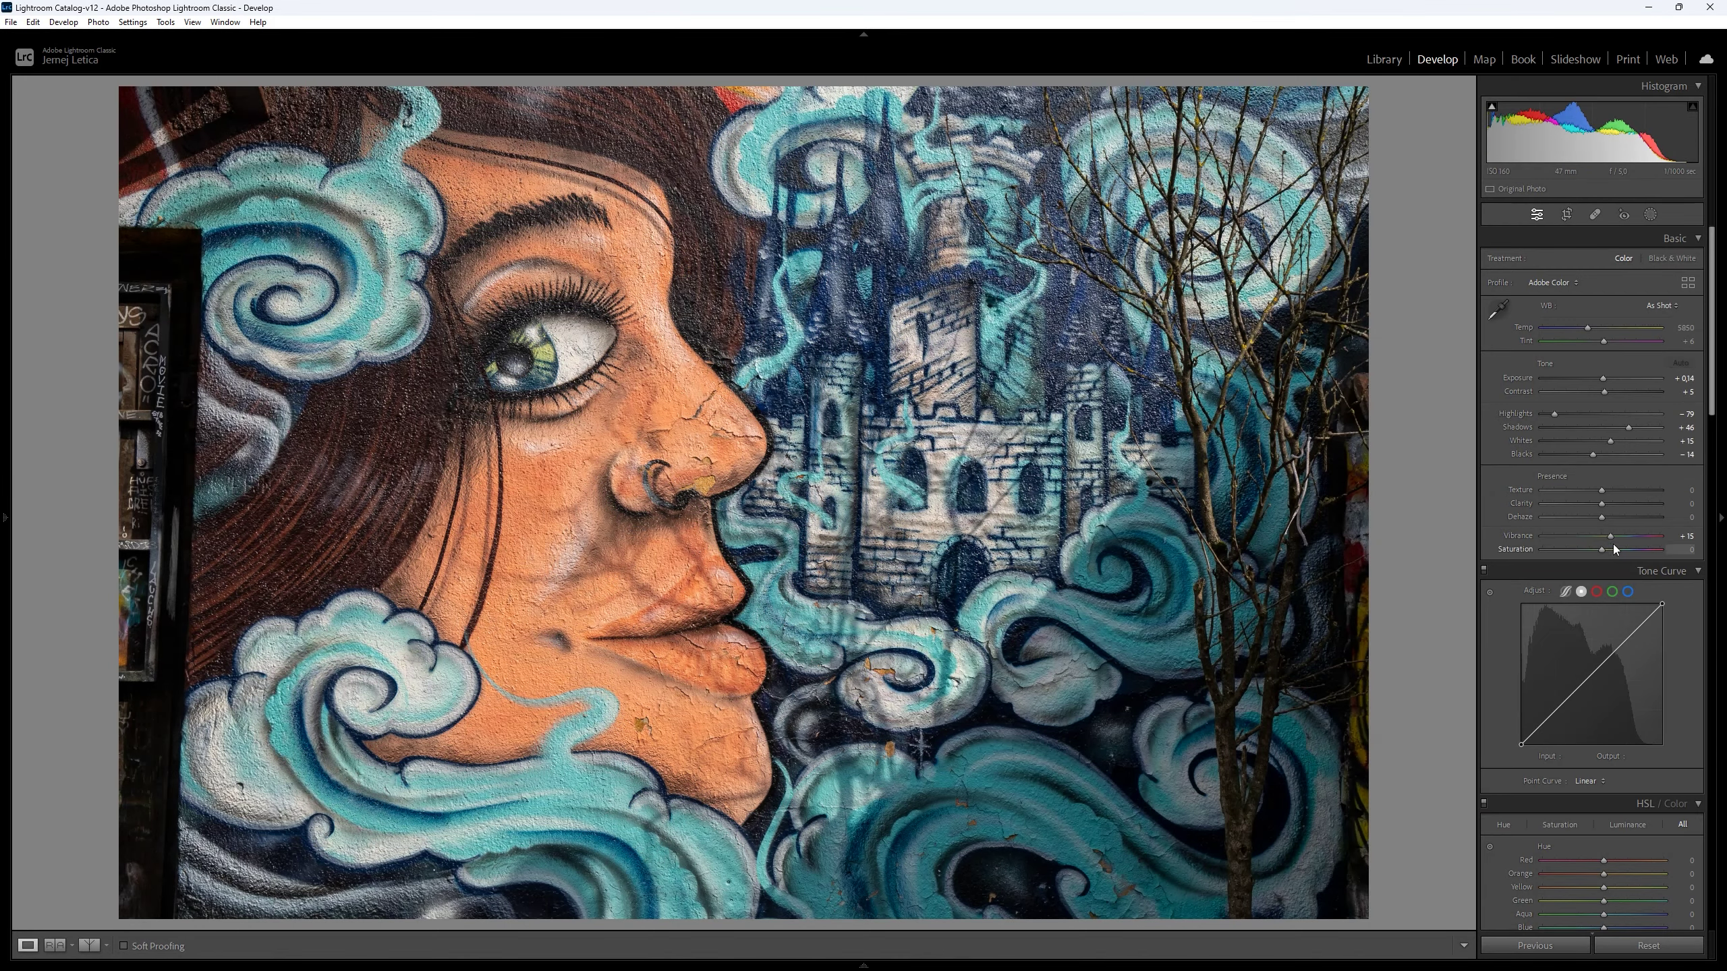
- In the Basic panel, enter Vibrance −20, Clarity +10 and Dehaze +5
{"action": "double_click", "coordinate": [1609, 537]}
{"action": "left_click", "coordinate": [1687, 537]}
{"action": "type", "text": "-20"}
{"action": "key", "text": "Return"}
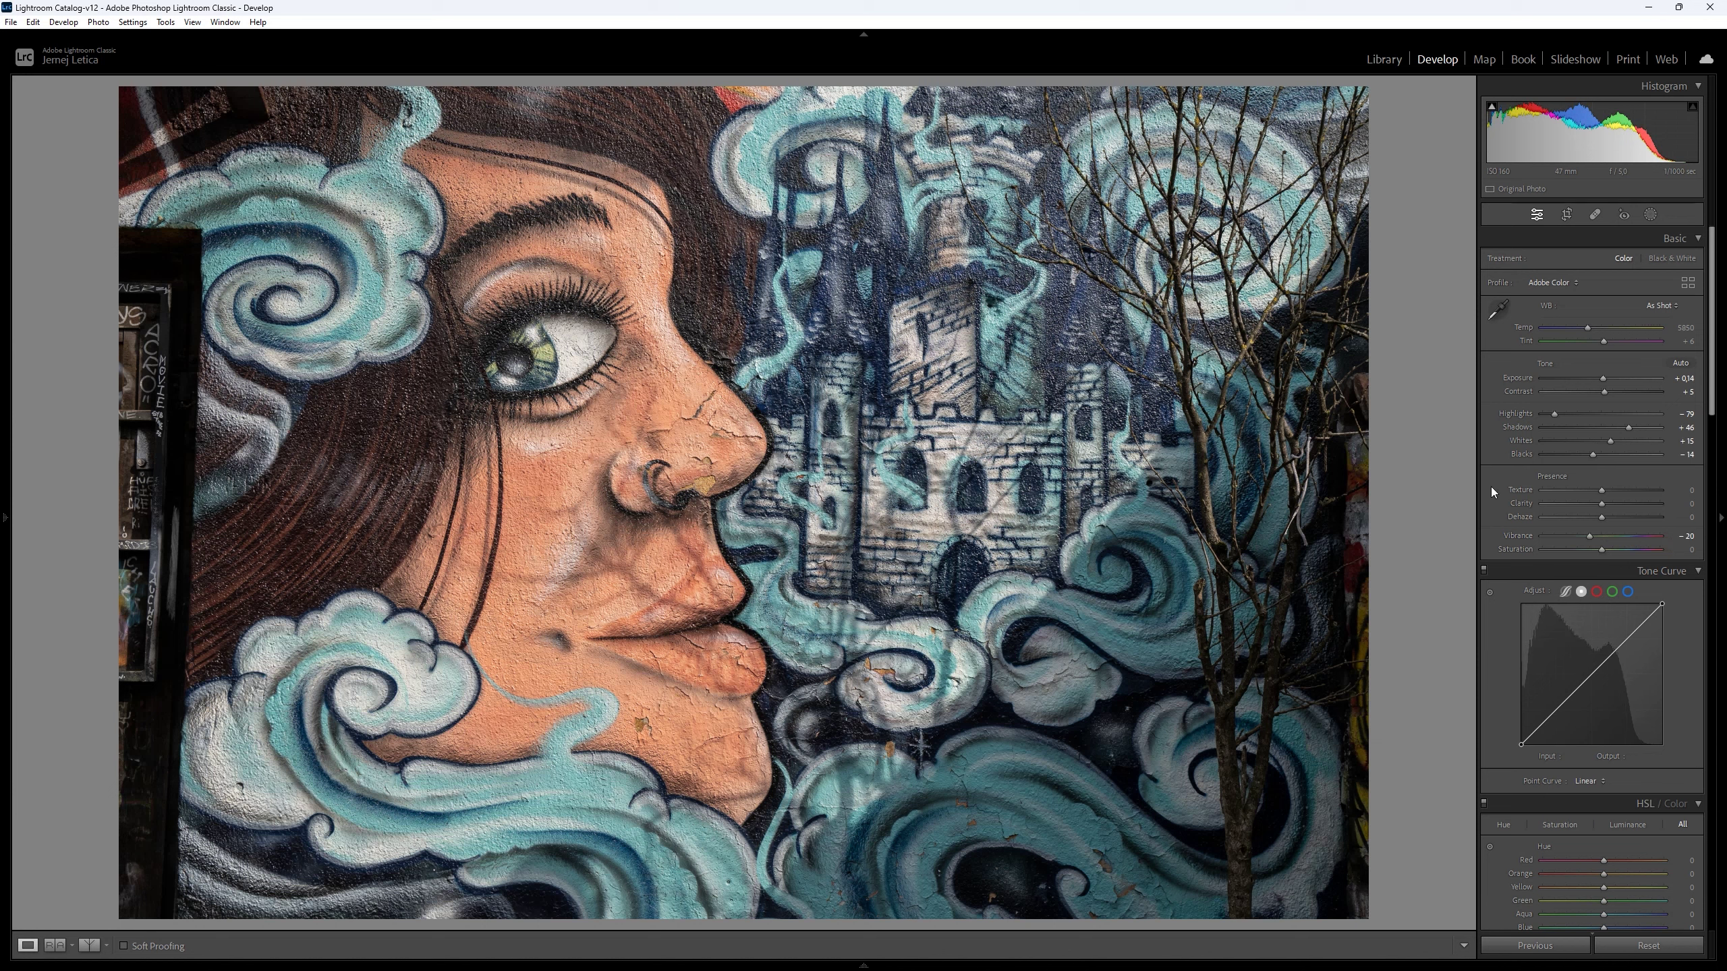
{"action": "left_click", "coordinate": [1683, 503]}
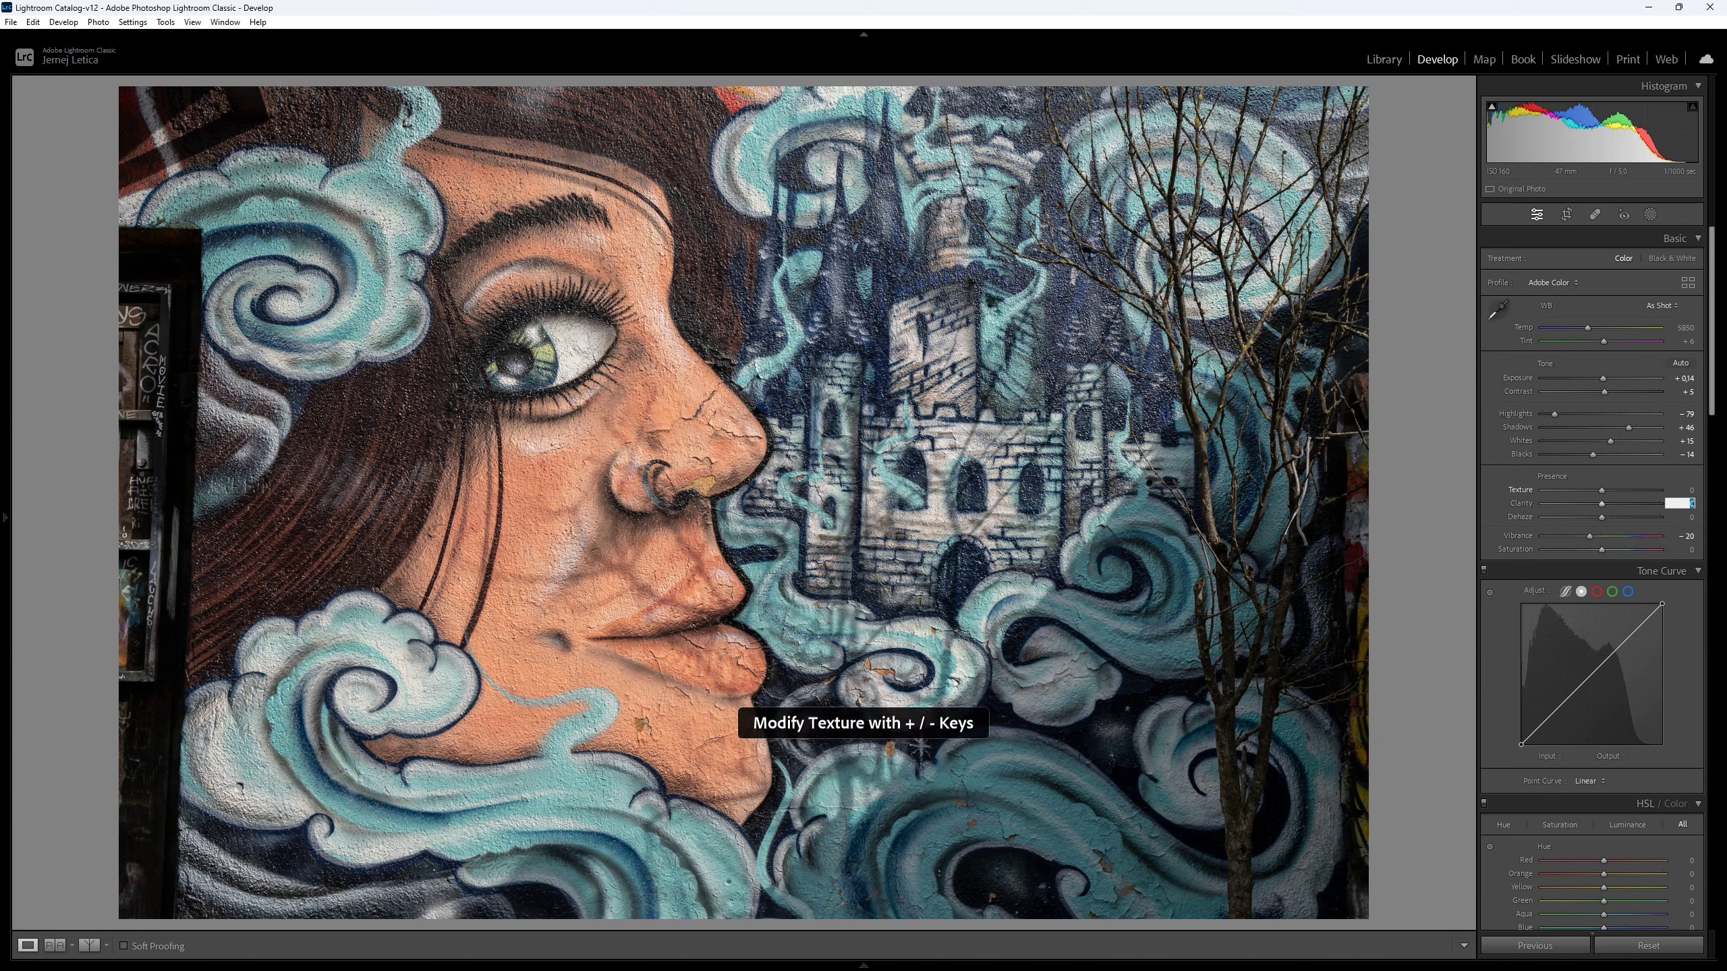
{"action": "type", "text": "0"}
{"action": "key", "text": "Return"}
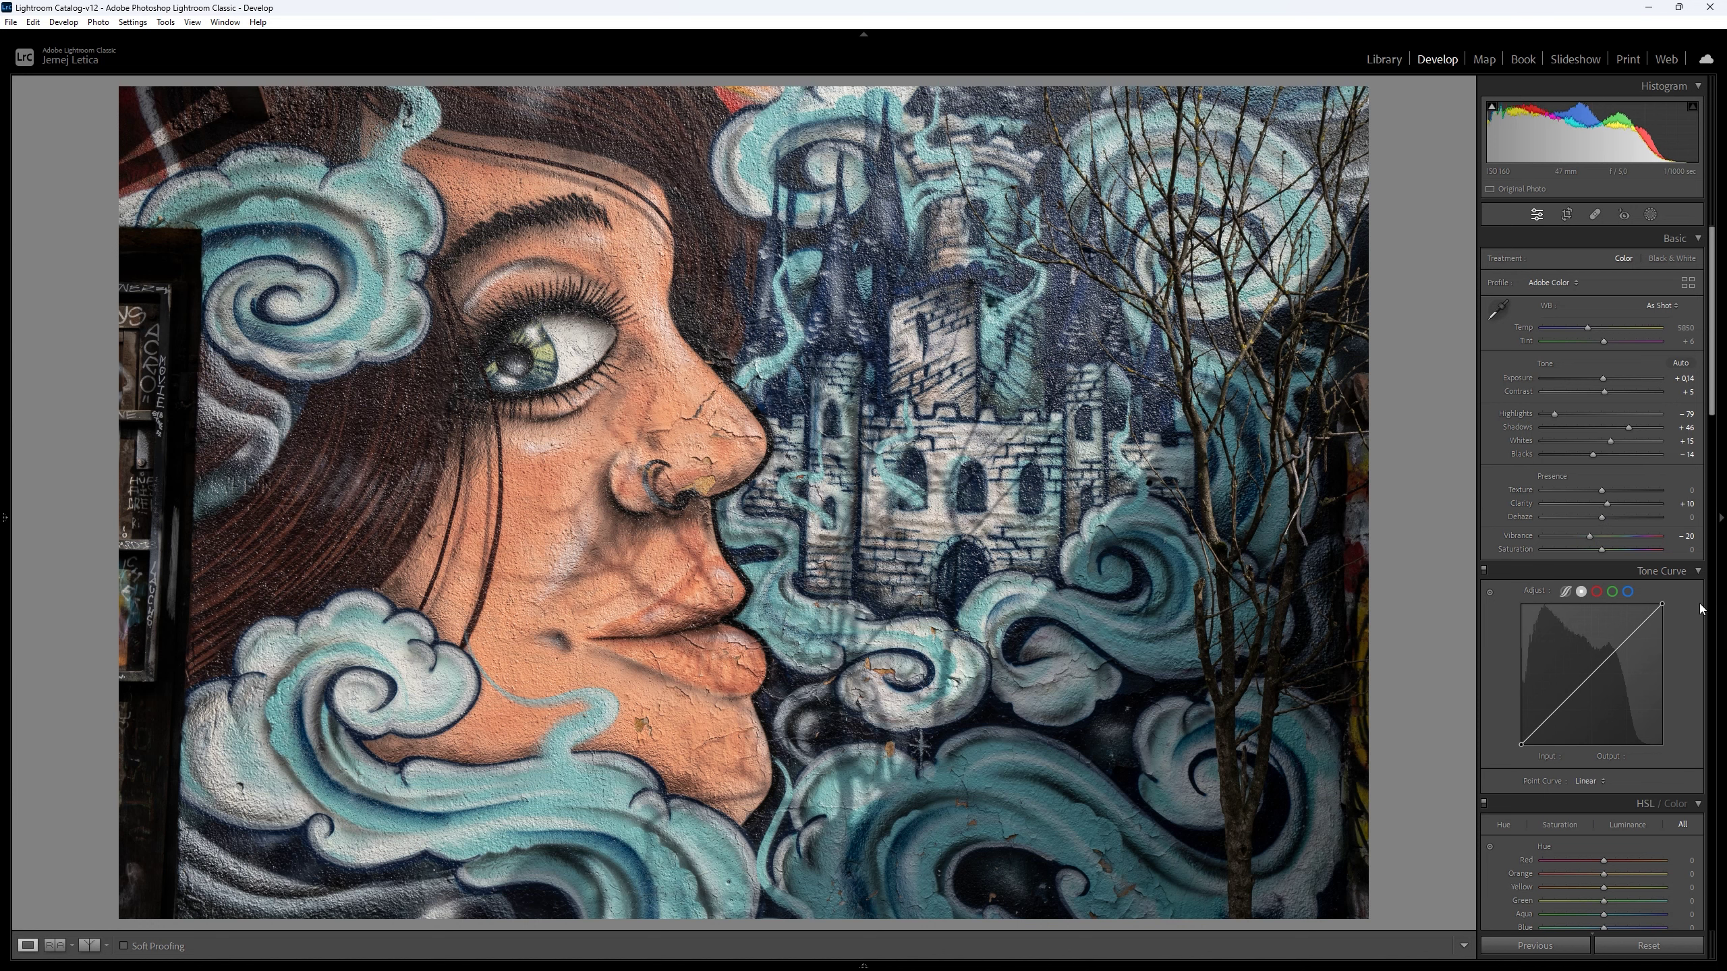
{"action": "left_click", "coordinate": [1686, 516]}
{"action": "type", "text": "5"}
{"action": "key", "text": "Return"}
- Set Blacks to −52 and Shadows to +67, then add two curve points for a gentle S-curve
{"action": "left_click_drag", "start_coordinate": [1591, 455], "coordinate": [1570, 456]}
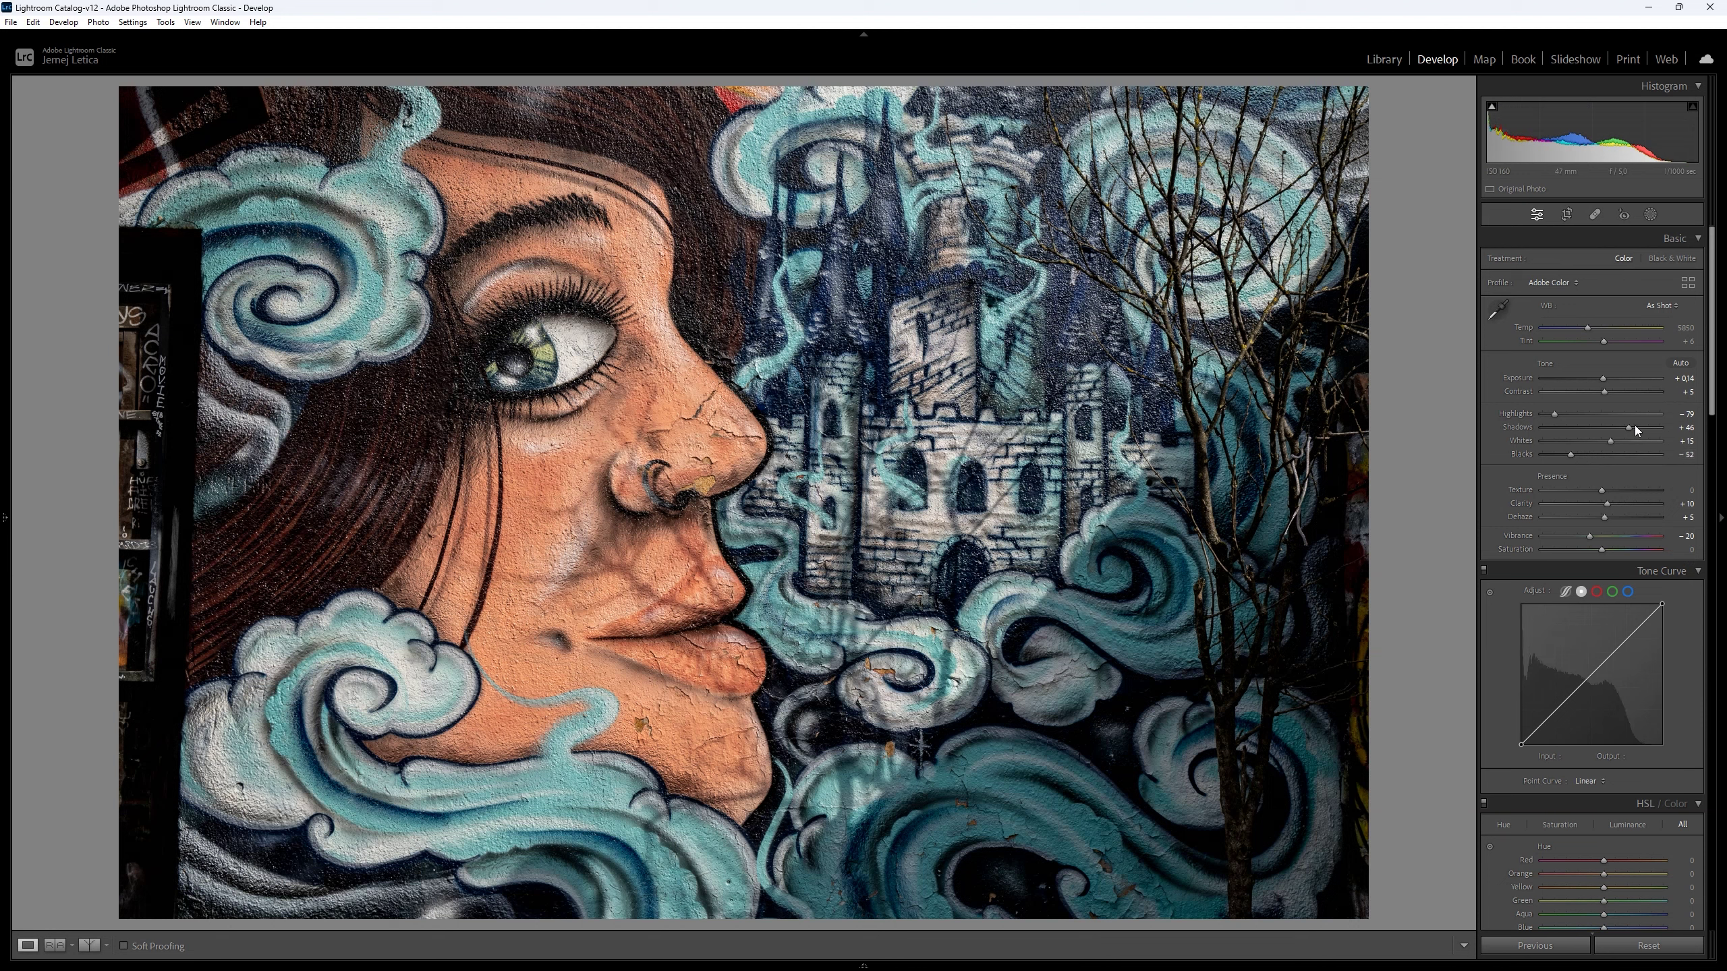
{"action": "left_click_drag", "start_coordinate": [1629, 427], "coordinate": [1641, 429]}
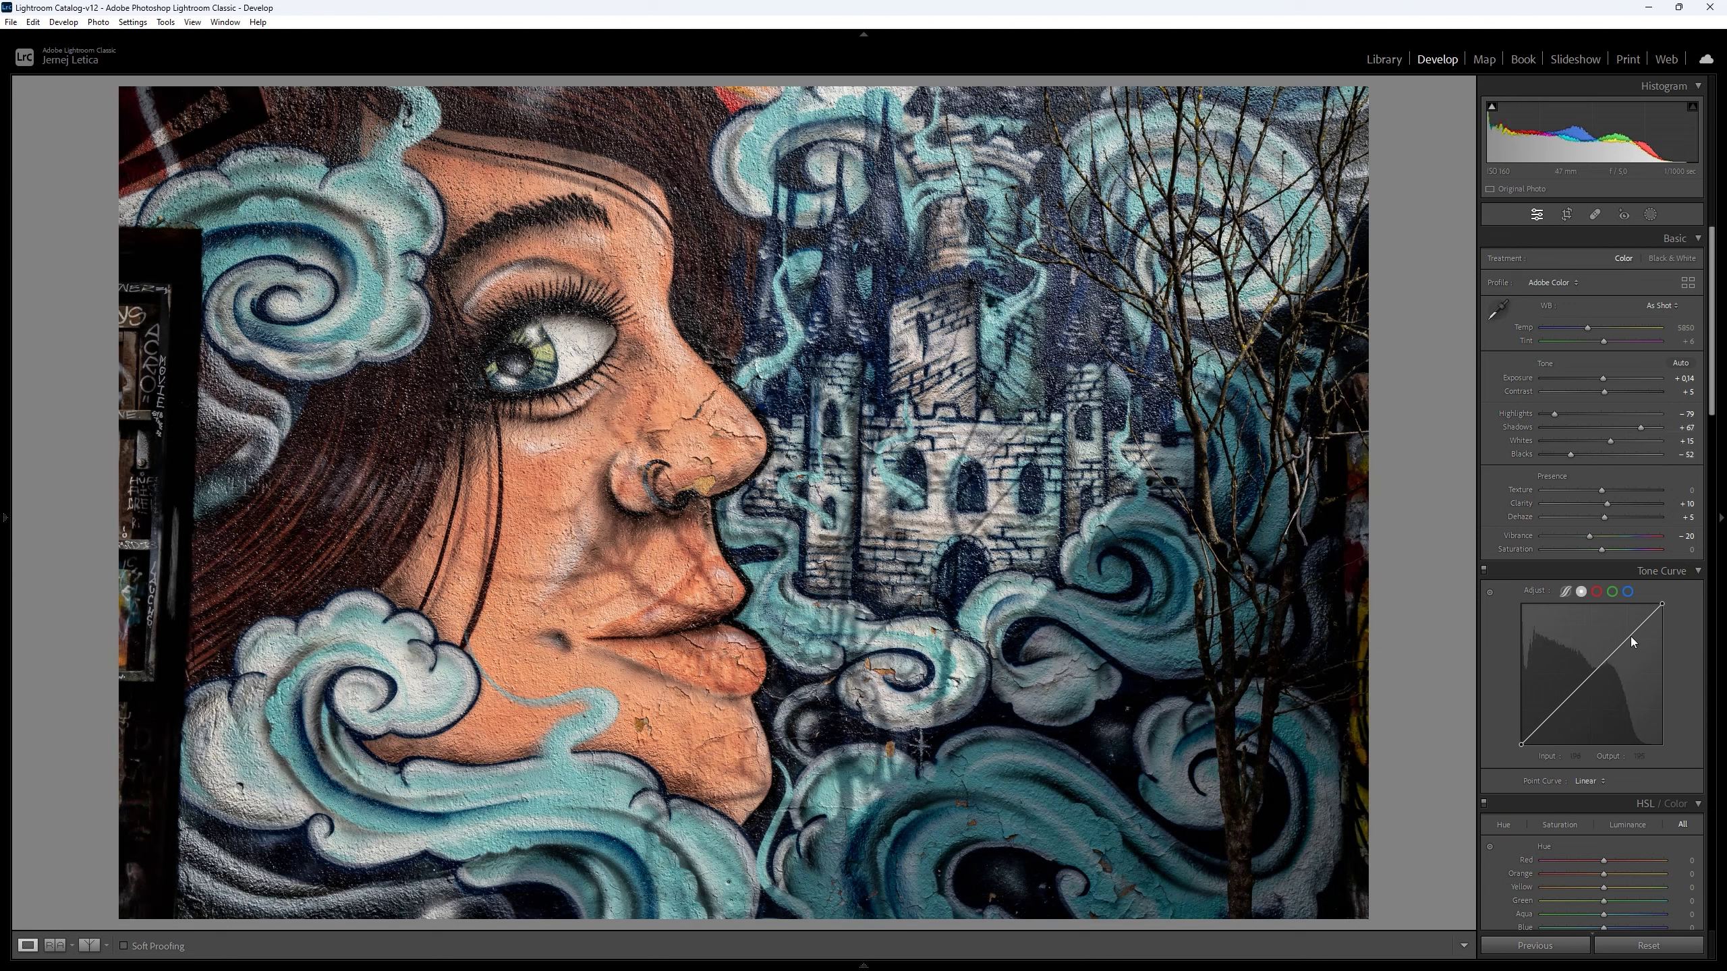
{"action": "left_click_drag", "start_coordinate": [1630, 637], "coordinate": [1635, 627]}
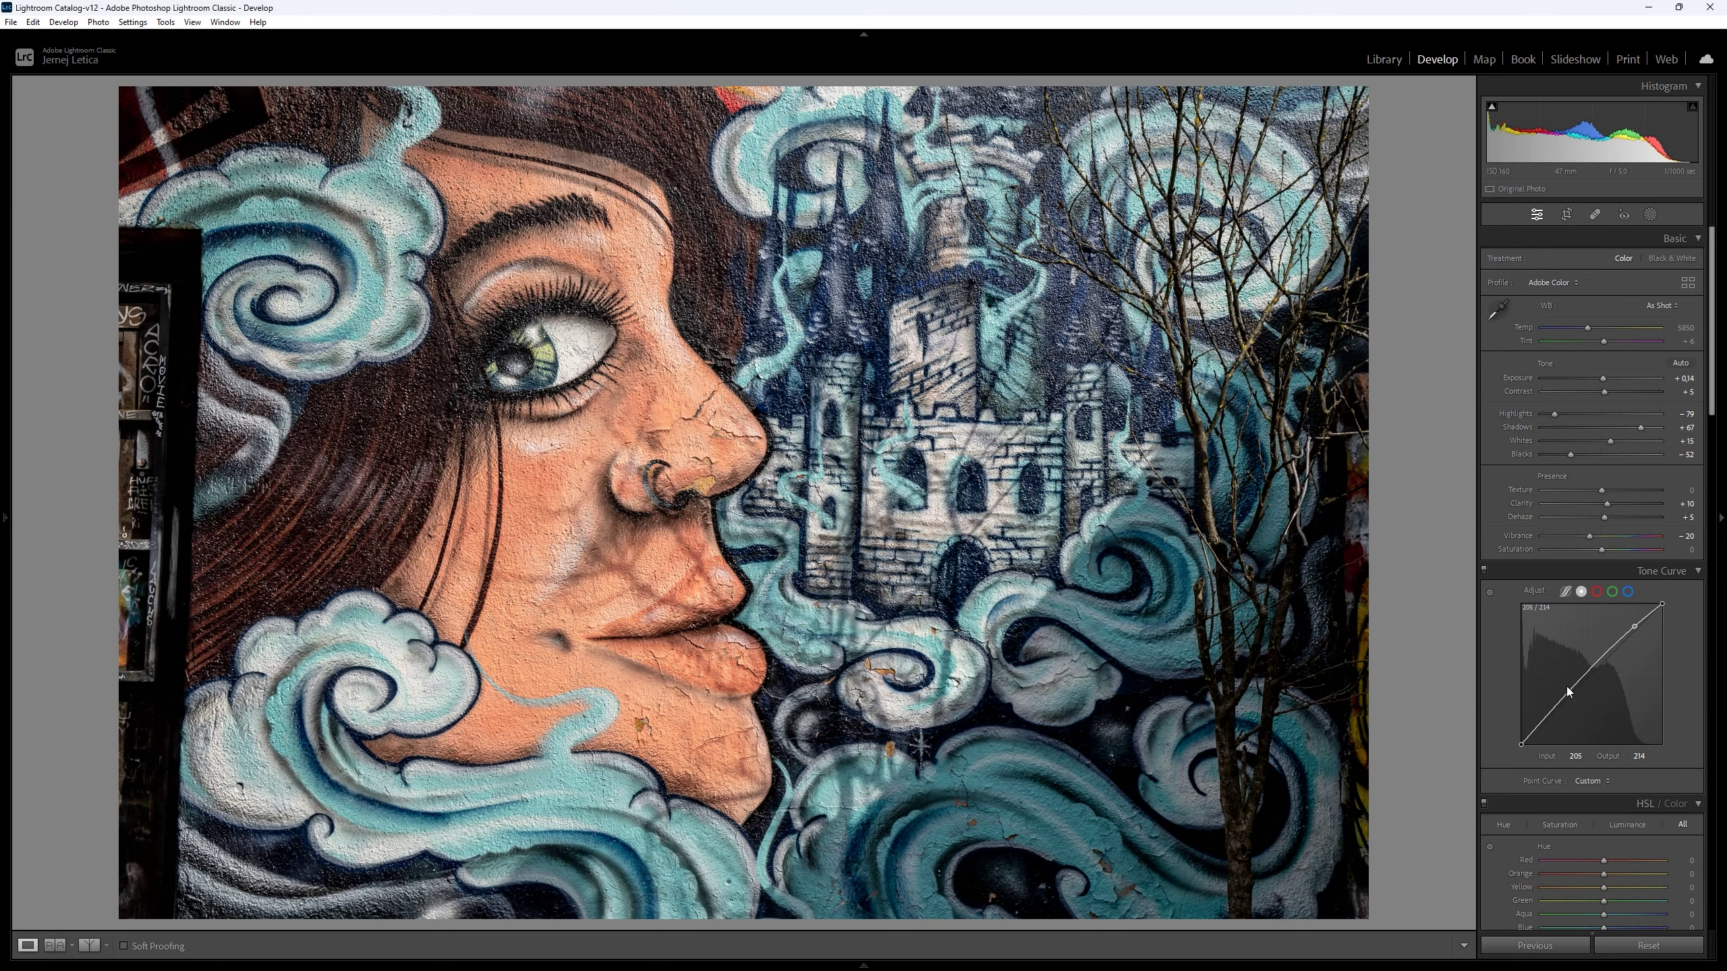
{"action": "left_click_drag", "start_coordinate": [1544, 721], "coordinate": [1549, 722]}
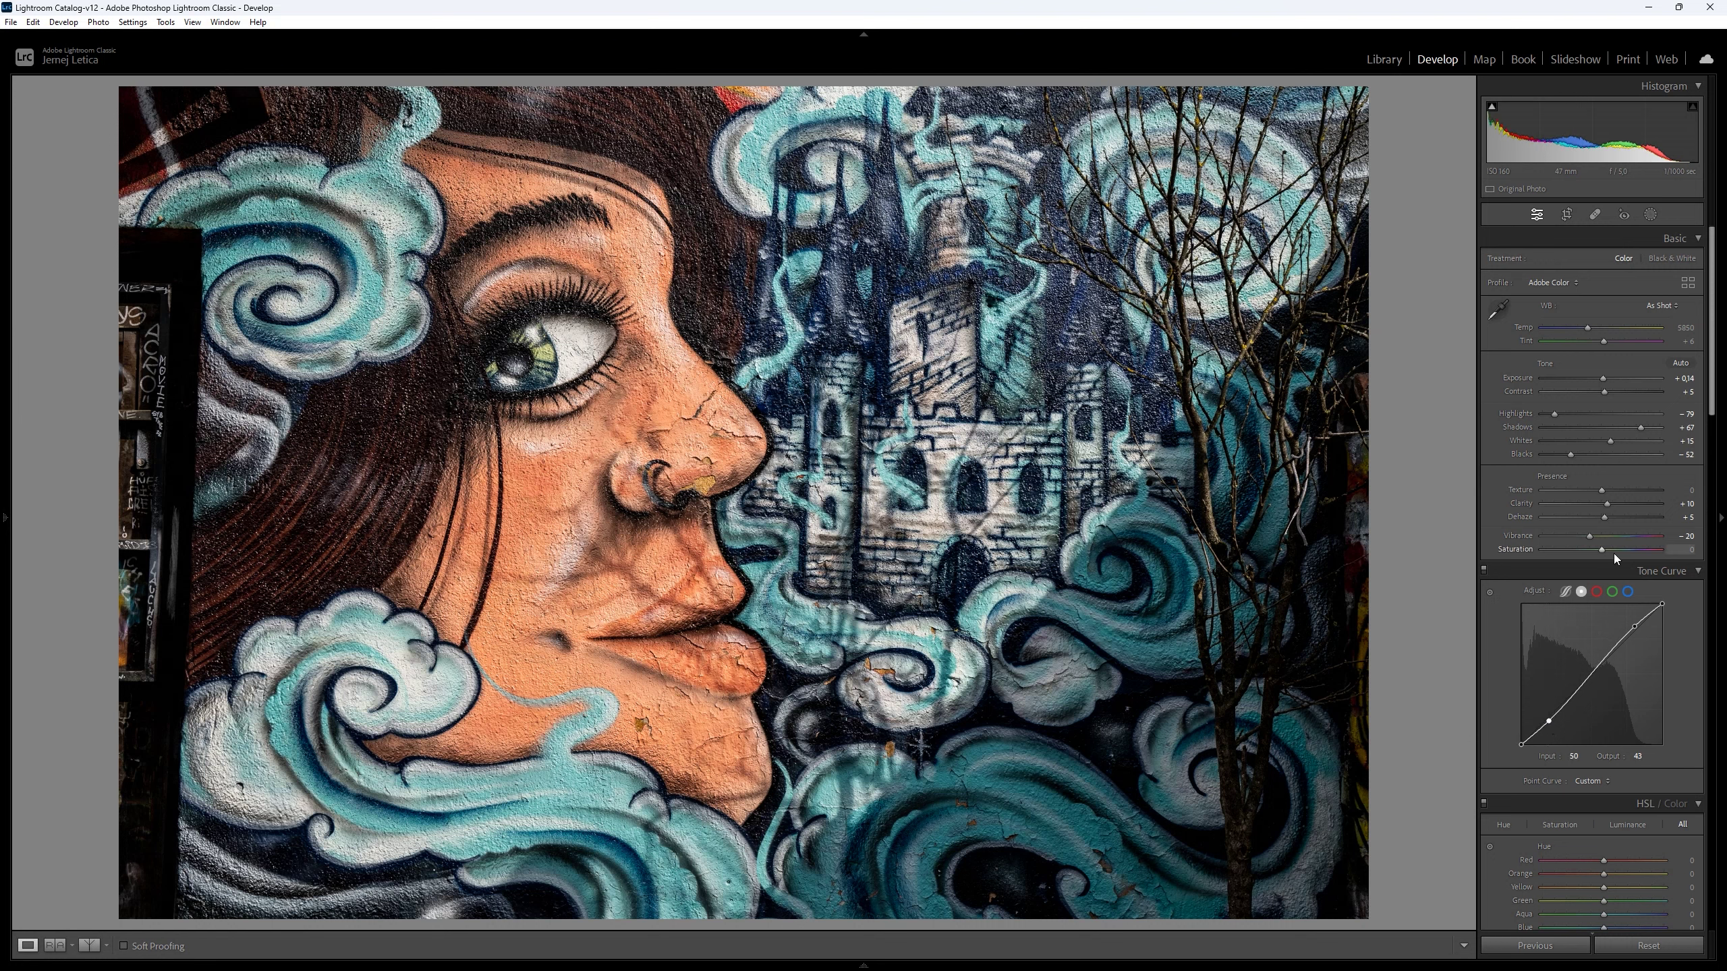
- Tick Enable Profile Corrections in Lens Corrections to apply the Tamron lens profile
{"action": "scroll", "coordinate": [1614, 553], "scroll_direction": "down", "scroll_amount": 3}
{"action": "scroll", "coordinate": [1541, 610], "scroll_direction": "down", "scroll_amount": 5}
{"action": "scroll", "coordinate": [1554, 608], "scroll_direction": "down", "scroll_amount": 3}
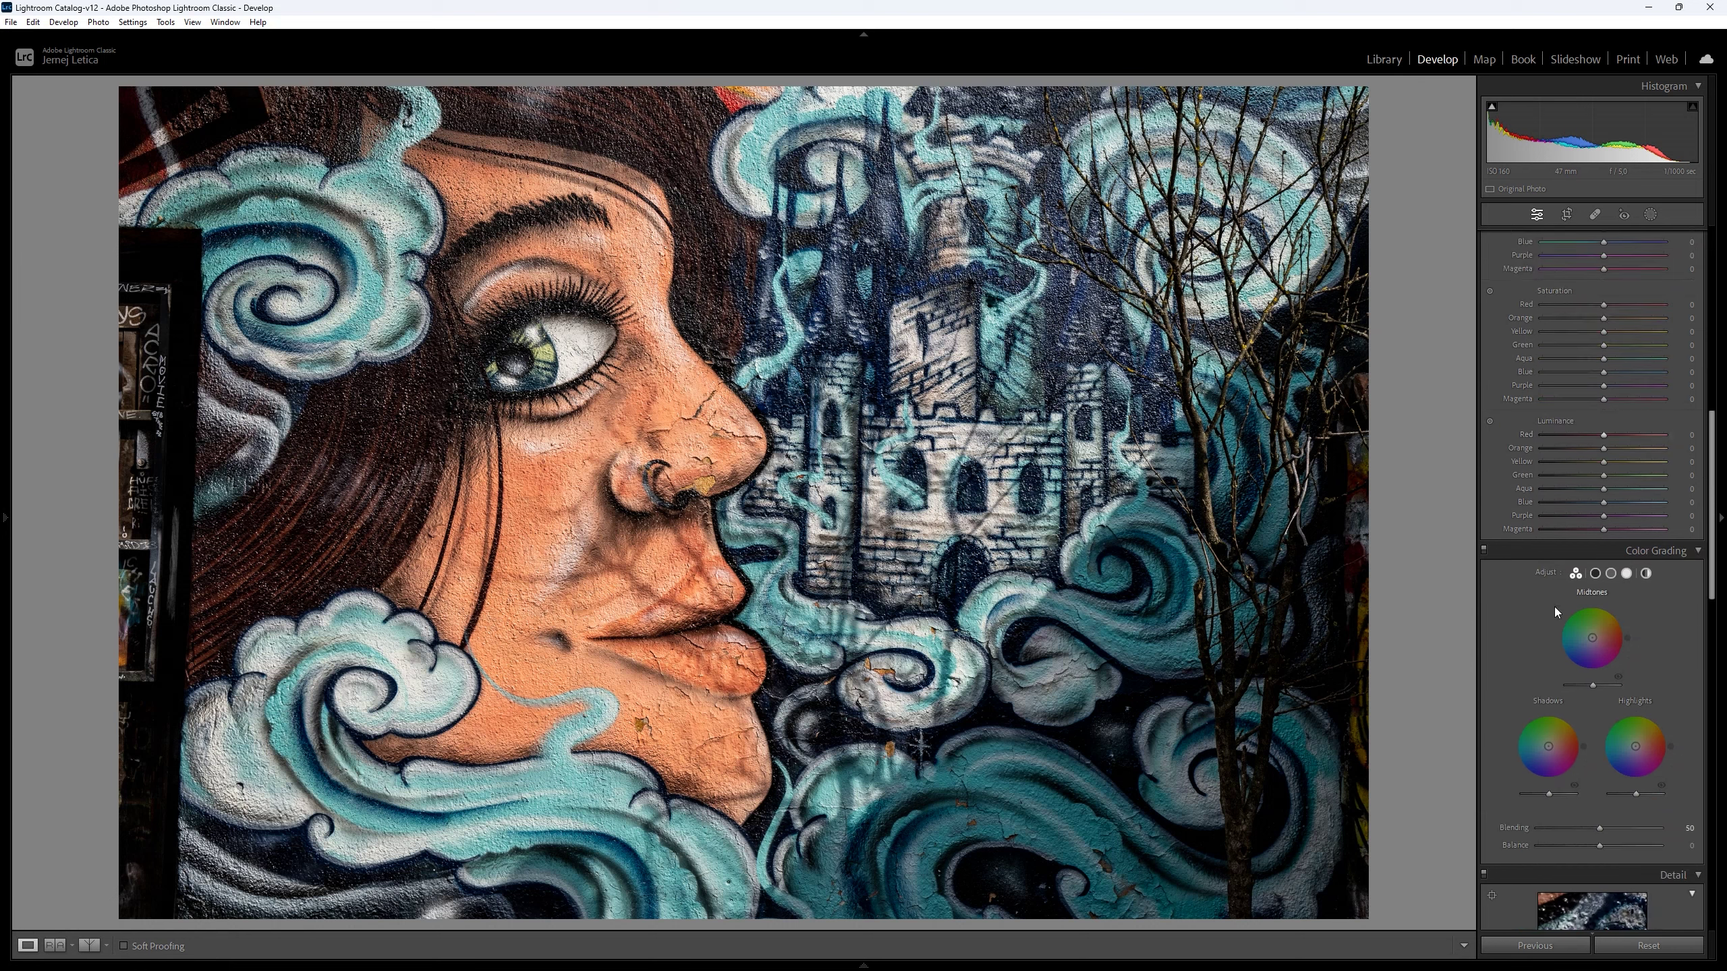
{"action": "scroll", "coordinate": [1554, 608], "scroll_direction": "down", "scroll_amount": 4}
{"action": "scroll", "coordinate": [1554, 608], "scroll_direction": "down", "scroll_amount": 3}
{"action": "scroll", "coordinate": [1564, 605], "scroll_direction": "down", "scroll_amount": 3}
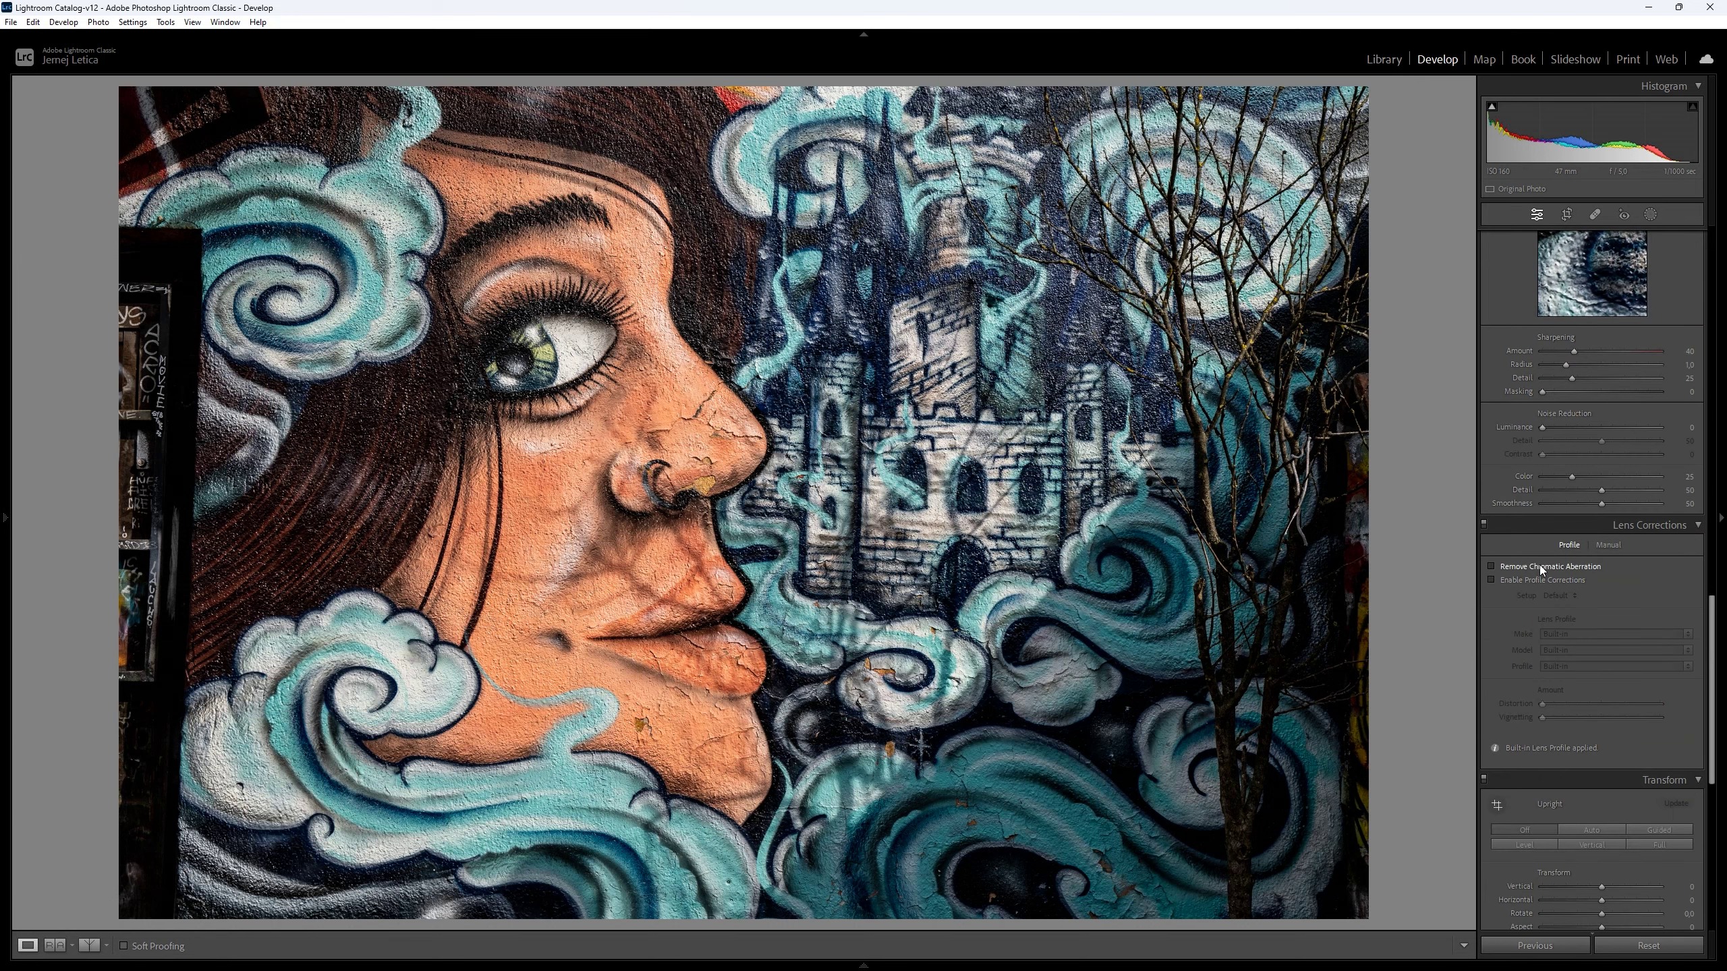
{"action": "left_click", "coordinate": [1546, 580]}
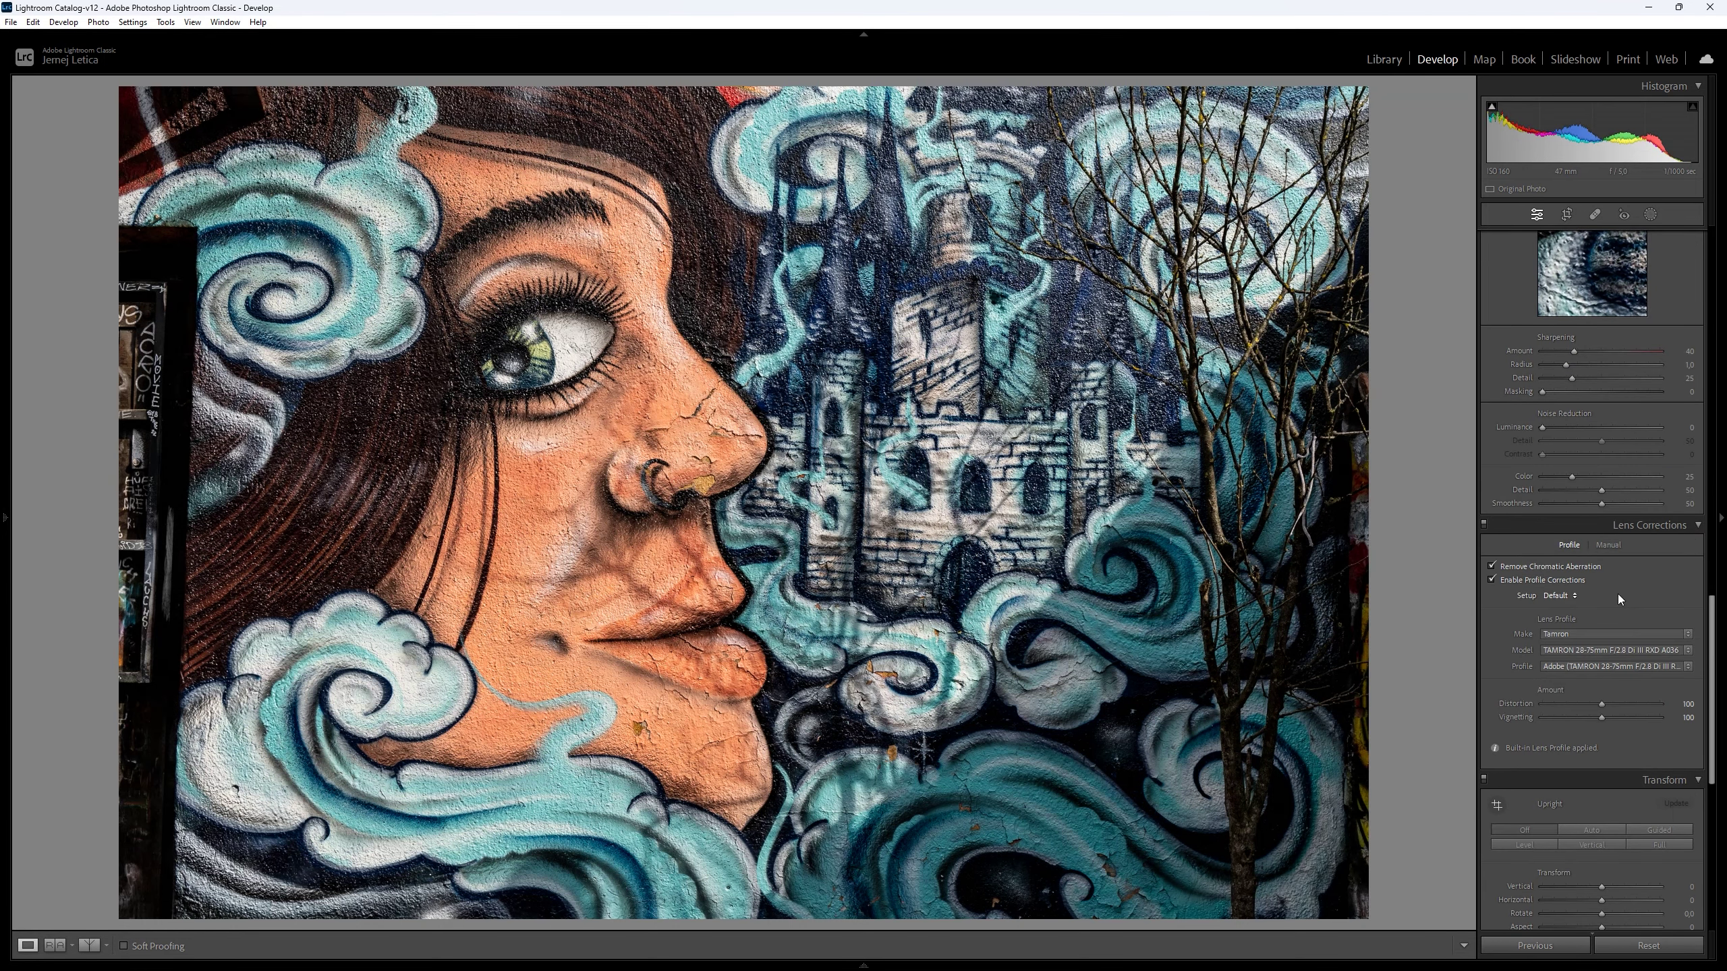
{"action": "scroll", "coordinate": [1617, 597], "scroll_direction": "up", "scroll_amount": 3}
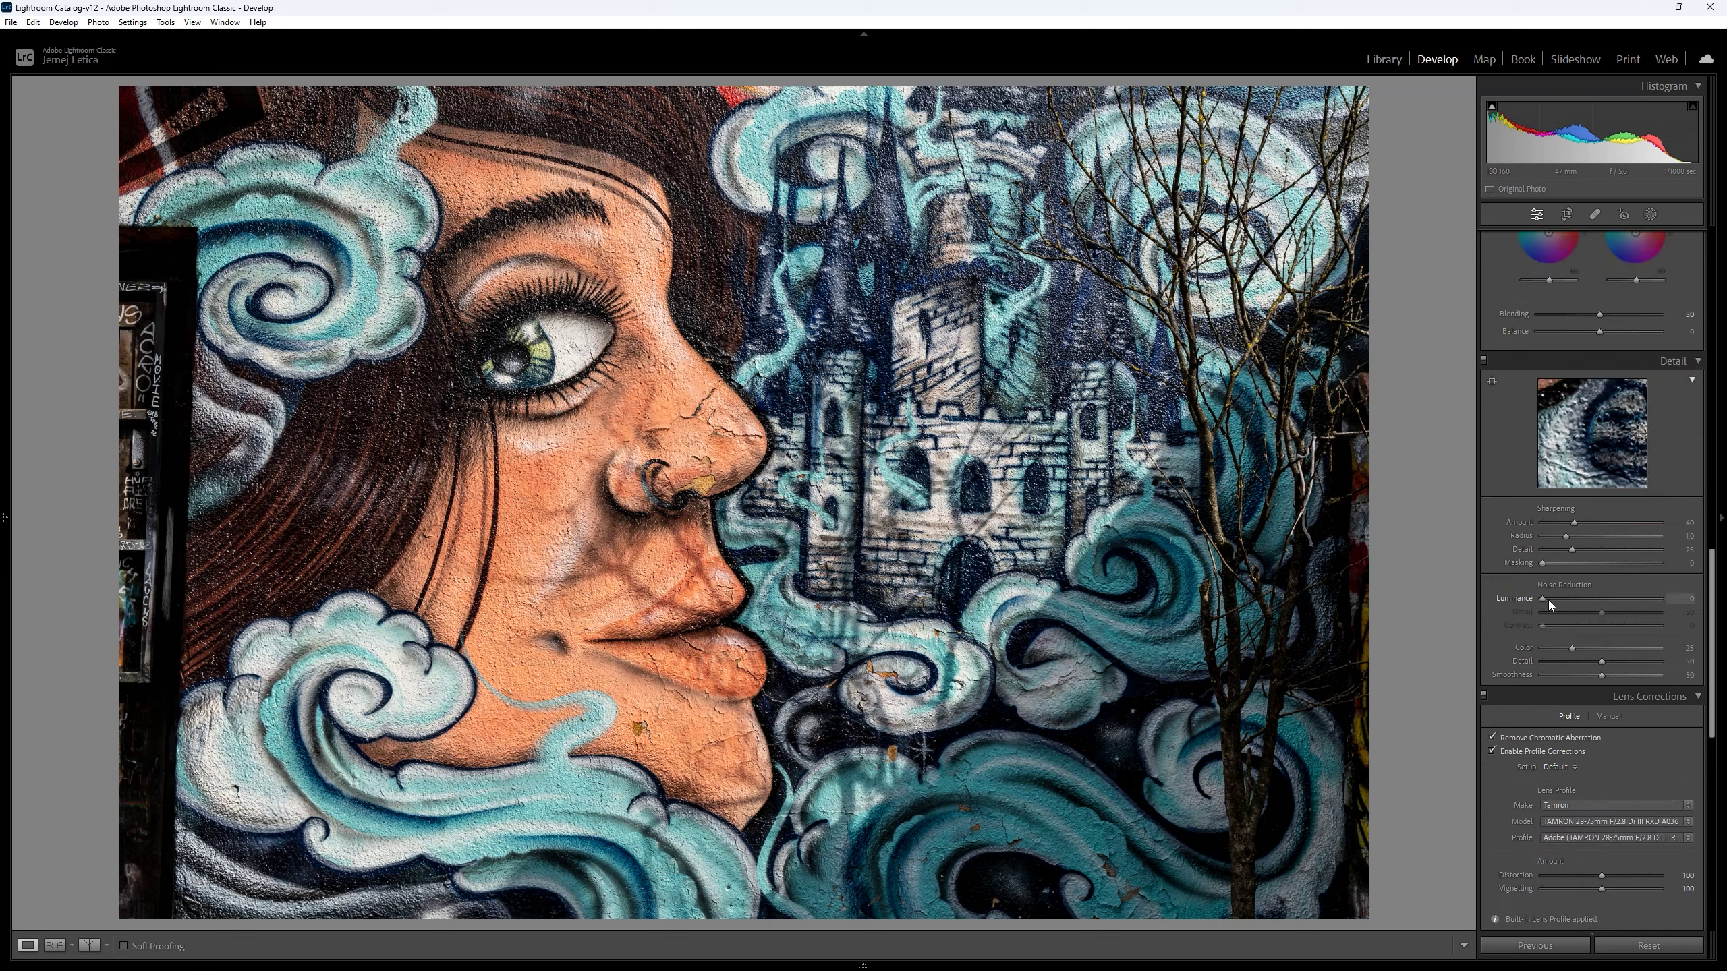
{"action": "left_click", "coordinate": [1683, 599]}
{"action": "scroll", "coordinate": [1595, 592], "scroll_direction": "up", "scroll_amount": 5}
{"action": "scroll", "coordinate": [1569, 584], "scroll_direction": "up", "scroll_amount": 5}
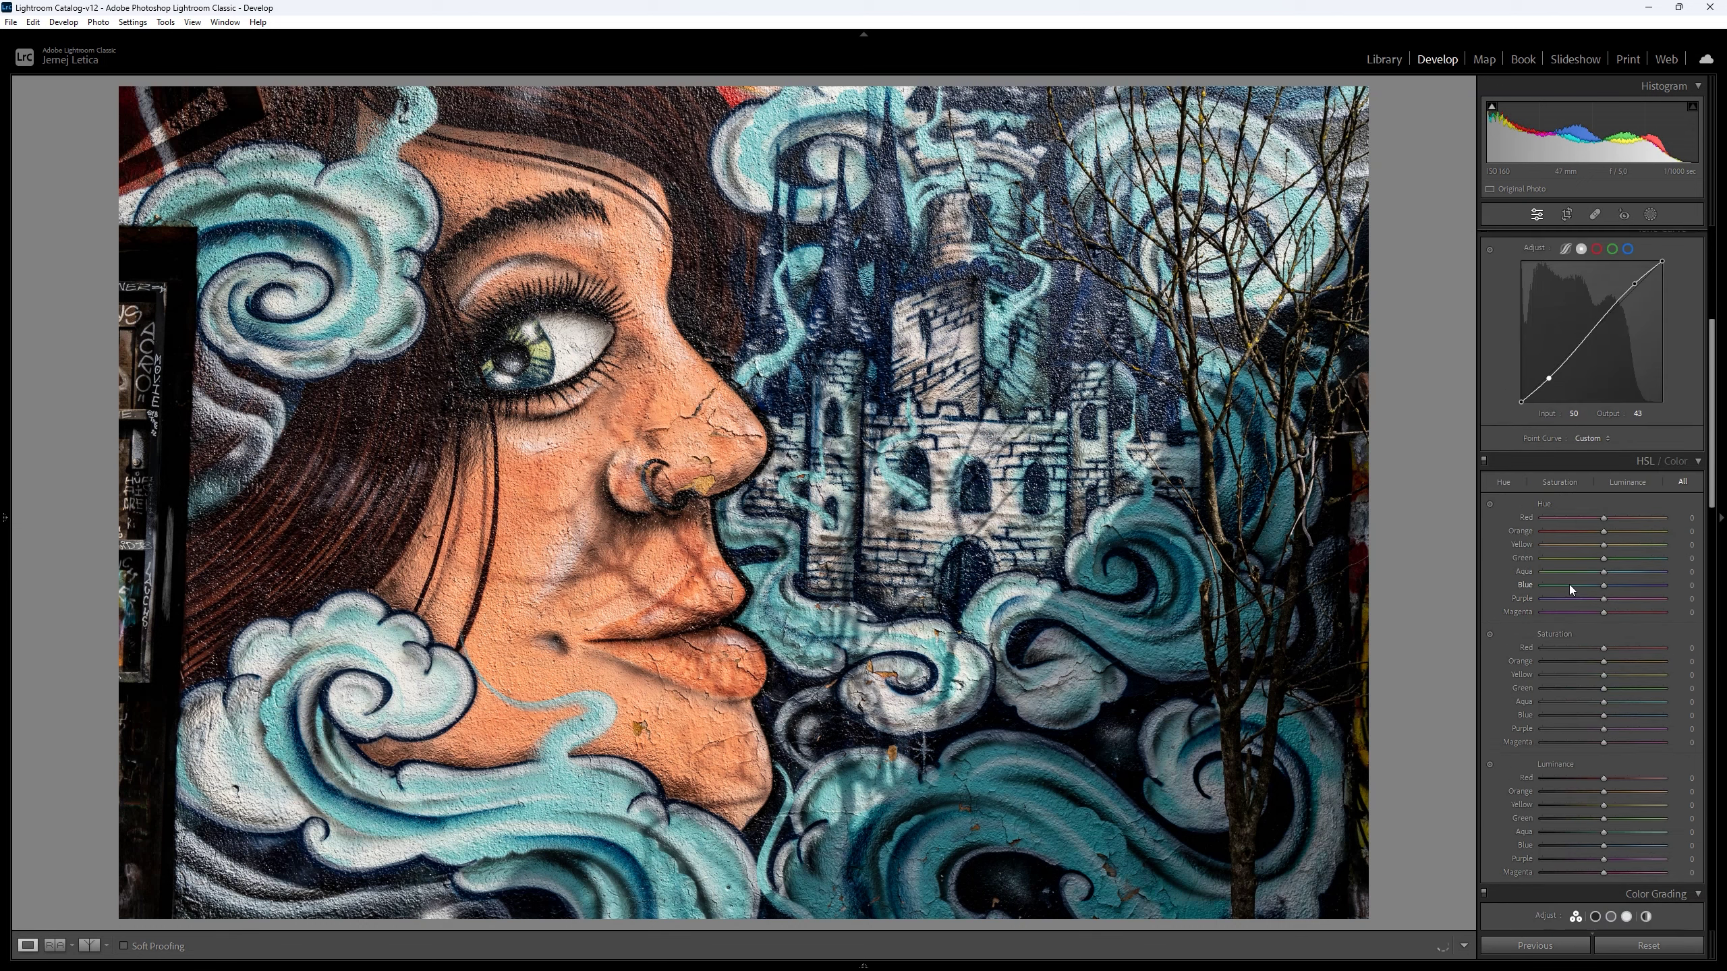
{"action": "scroll", "coordinate": [1569, 585], "scroll_direction": "up", "scroll_amount": 3}
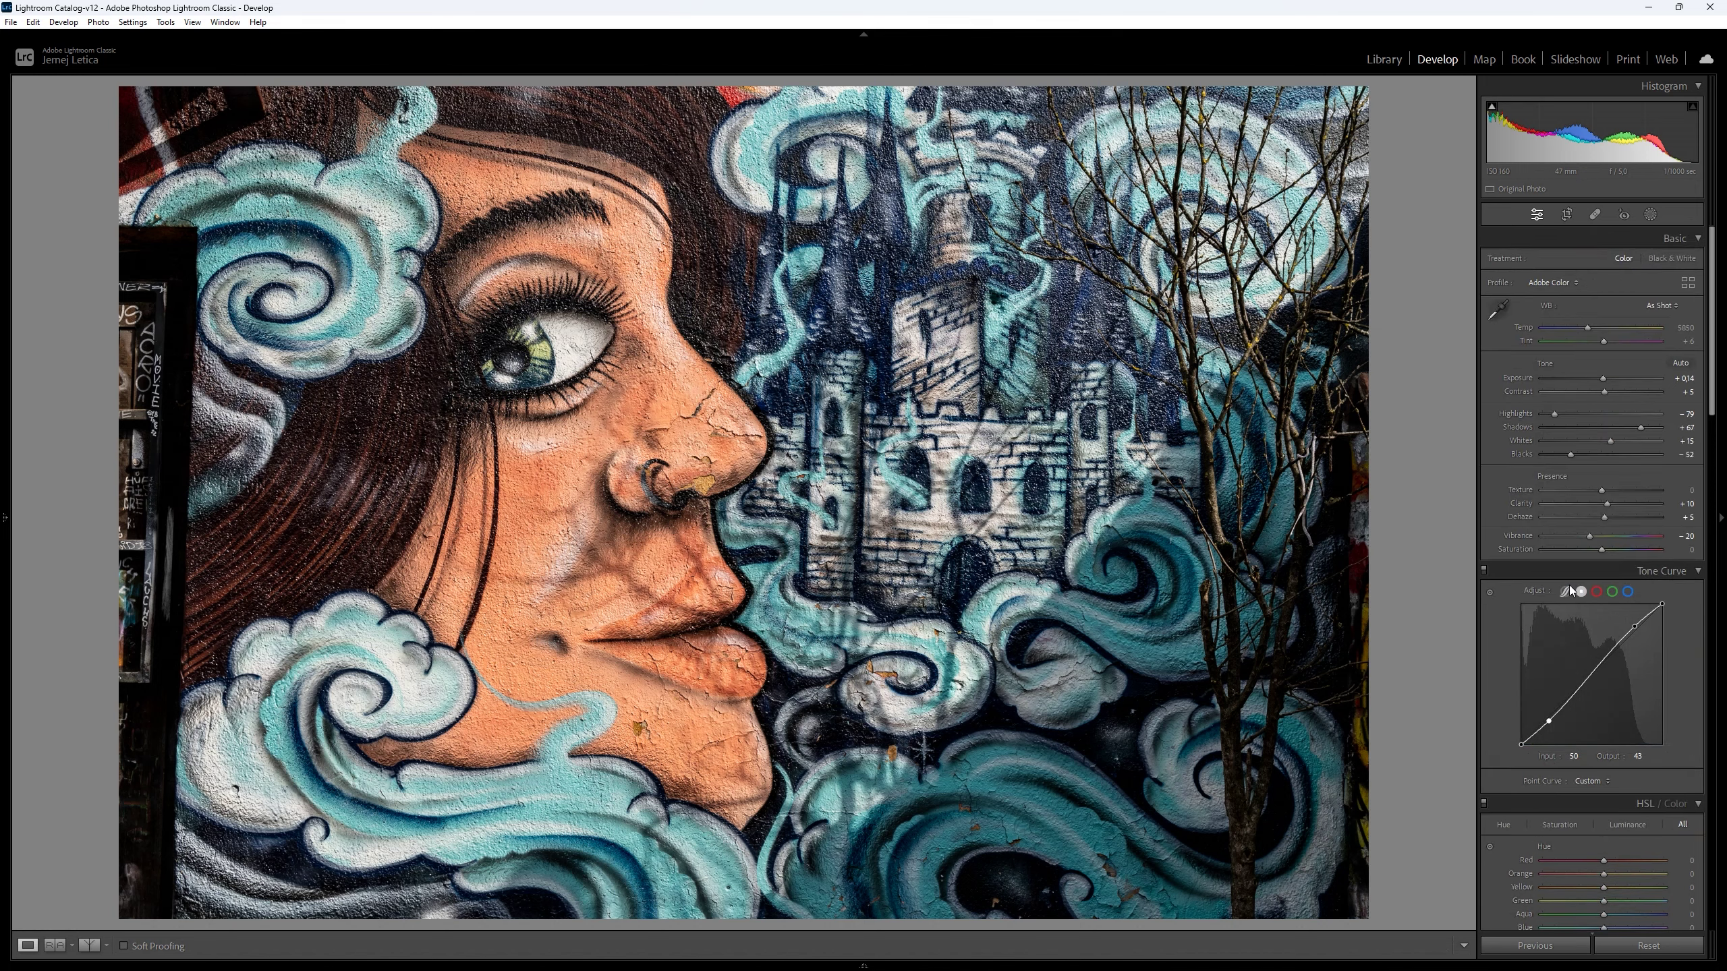
- Check the face at full size, then start a crop with the 4 x 5 portrait aspect ratio
{"action": "left_click", "coordinate": [632, 358]}
{"action": "left_click", "coordinate": [551, 375]}
{"action": "left_click", "coordinate": [1566, 216]}
{"action": "left_click", "coordinate": [1660, 260]}
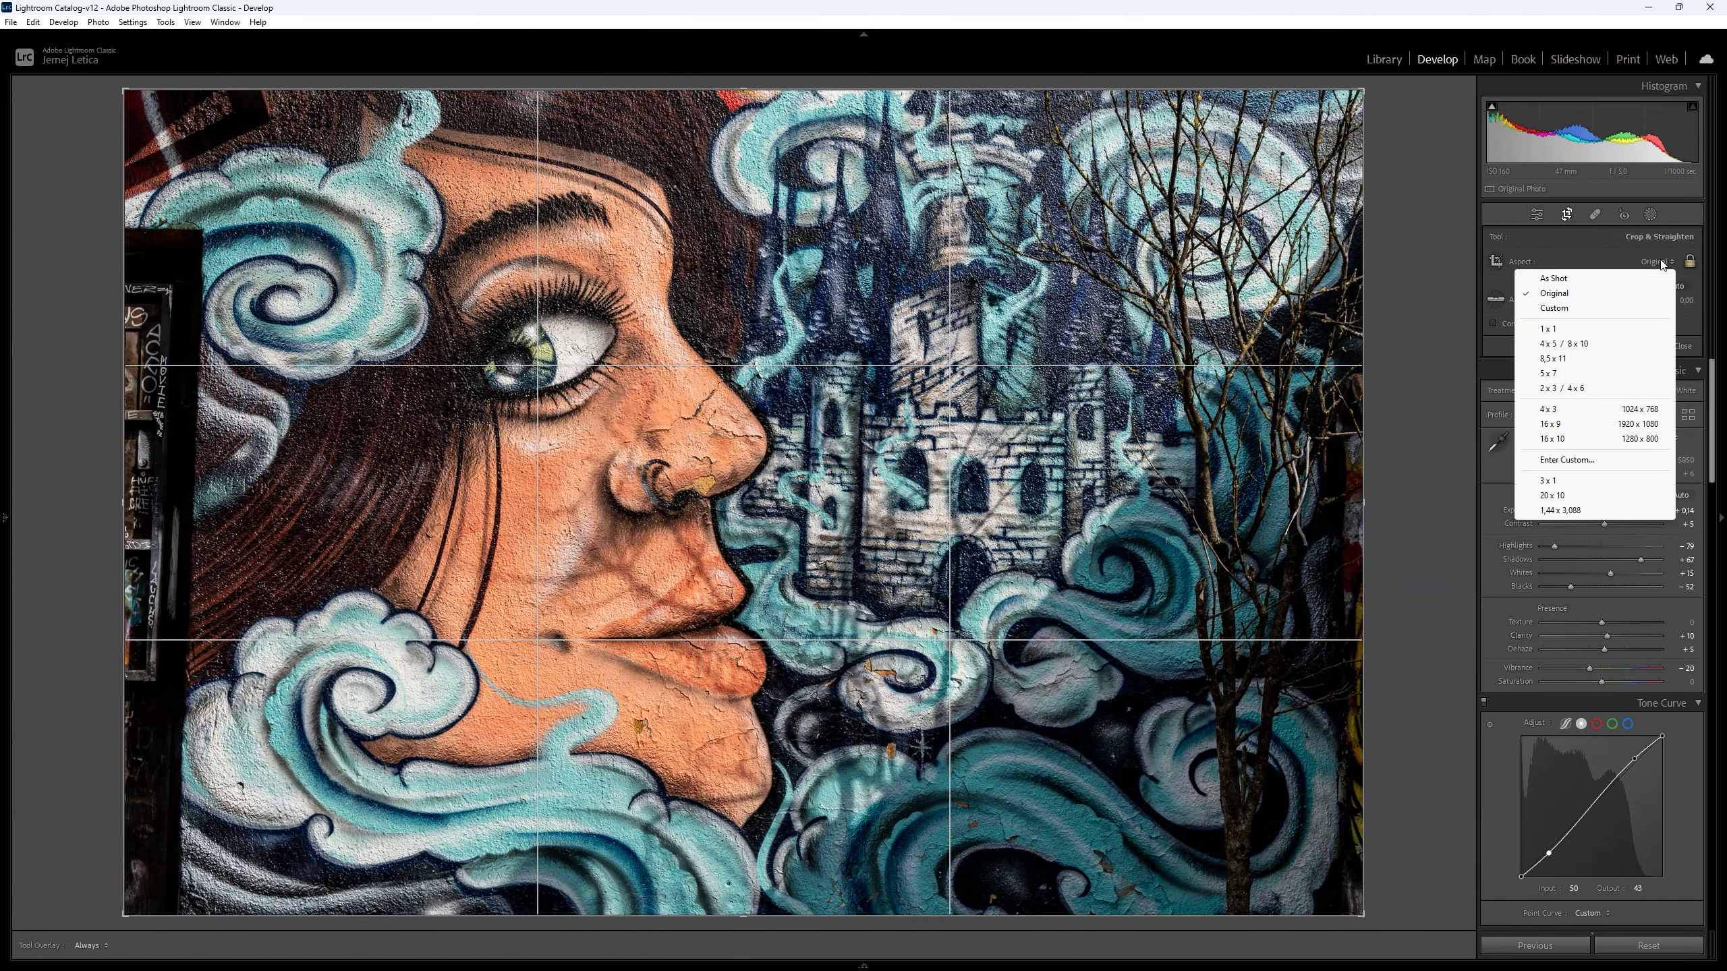
{"action": "left_click", "coordinate": [1582, 346]}
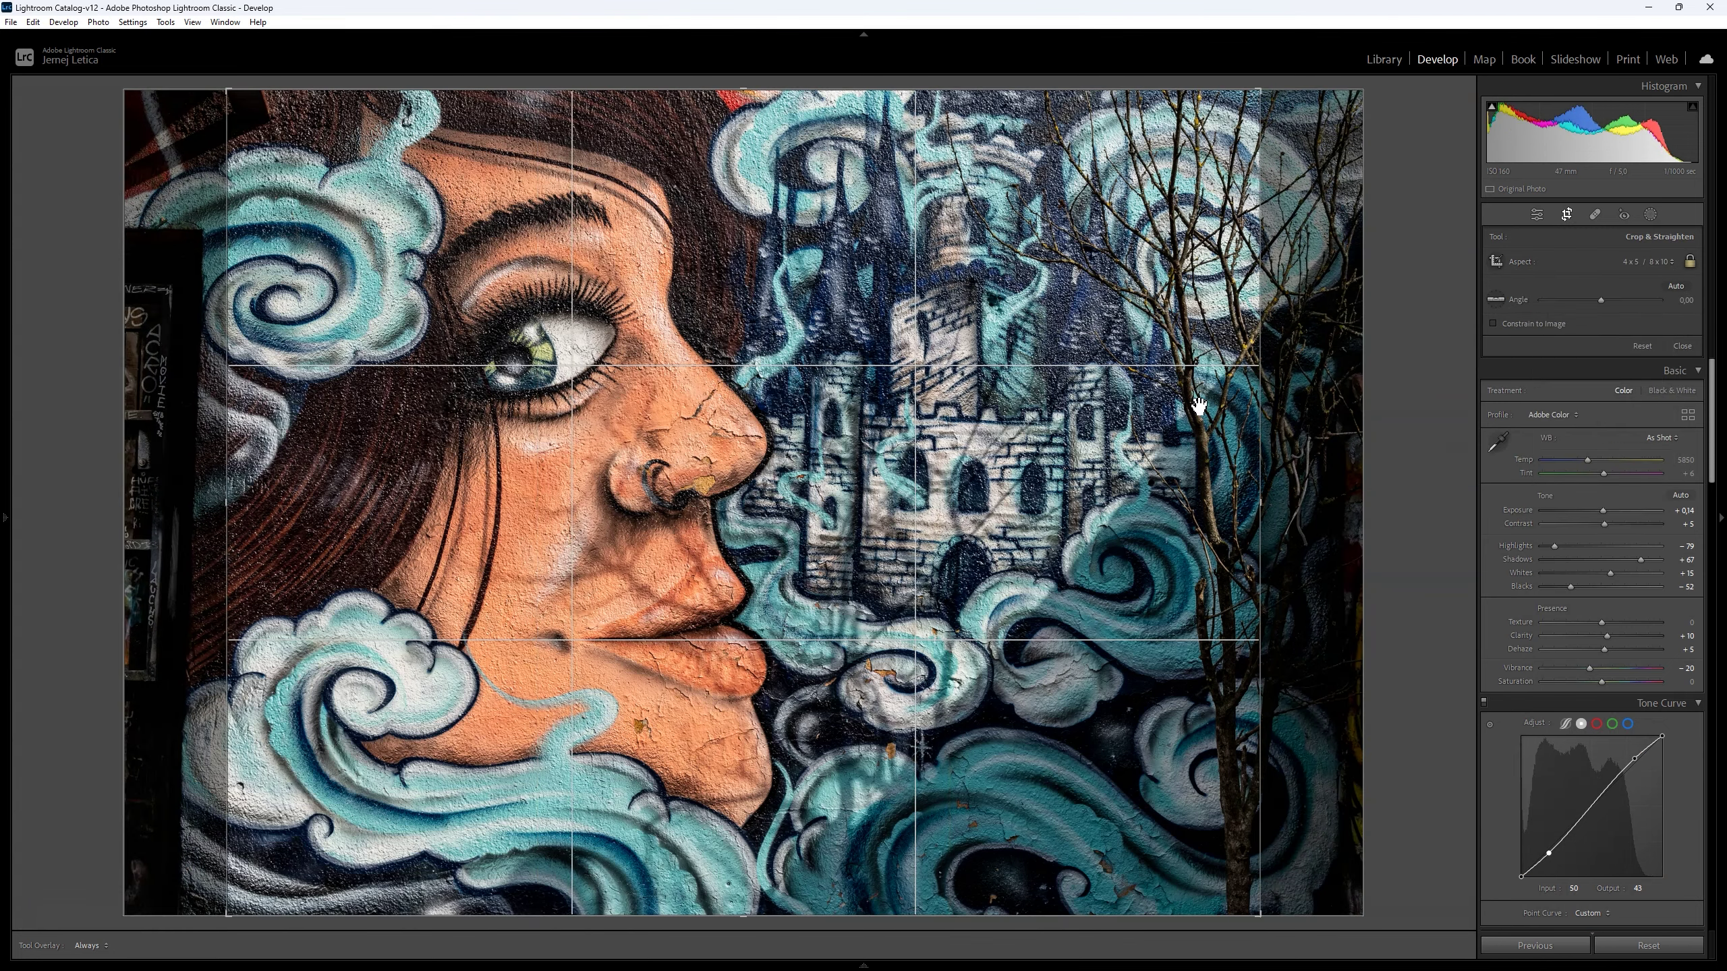
{"action": "key", "text": "x"}
- Frame the face in the crop, auto-straighten by about −1.39°, and commit the crop
{"action": "mouse_move", "coordinate": [705, 503]}
{"action": "left_mouse_down"}
{"action": "mouse_move", "coordinate": [807, 894]}
{"action": "mouse_move", "coordinate": [974, 744]}
{"action": "left_mouse_up"}
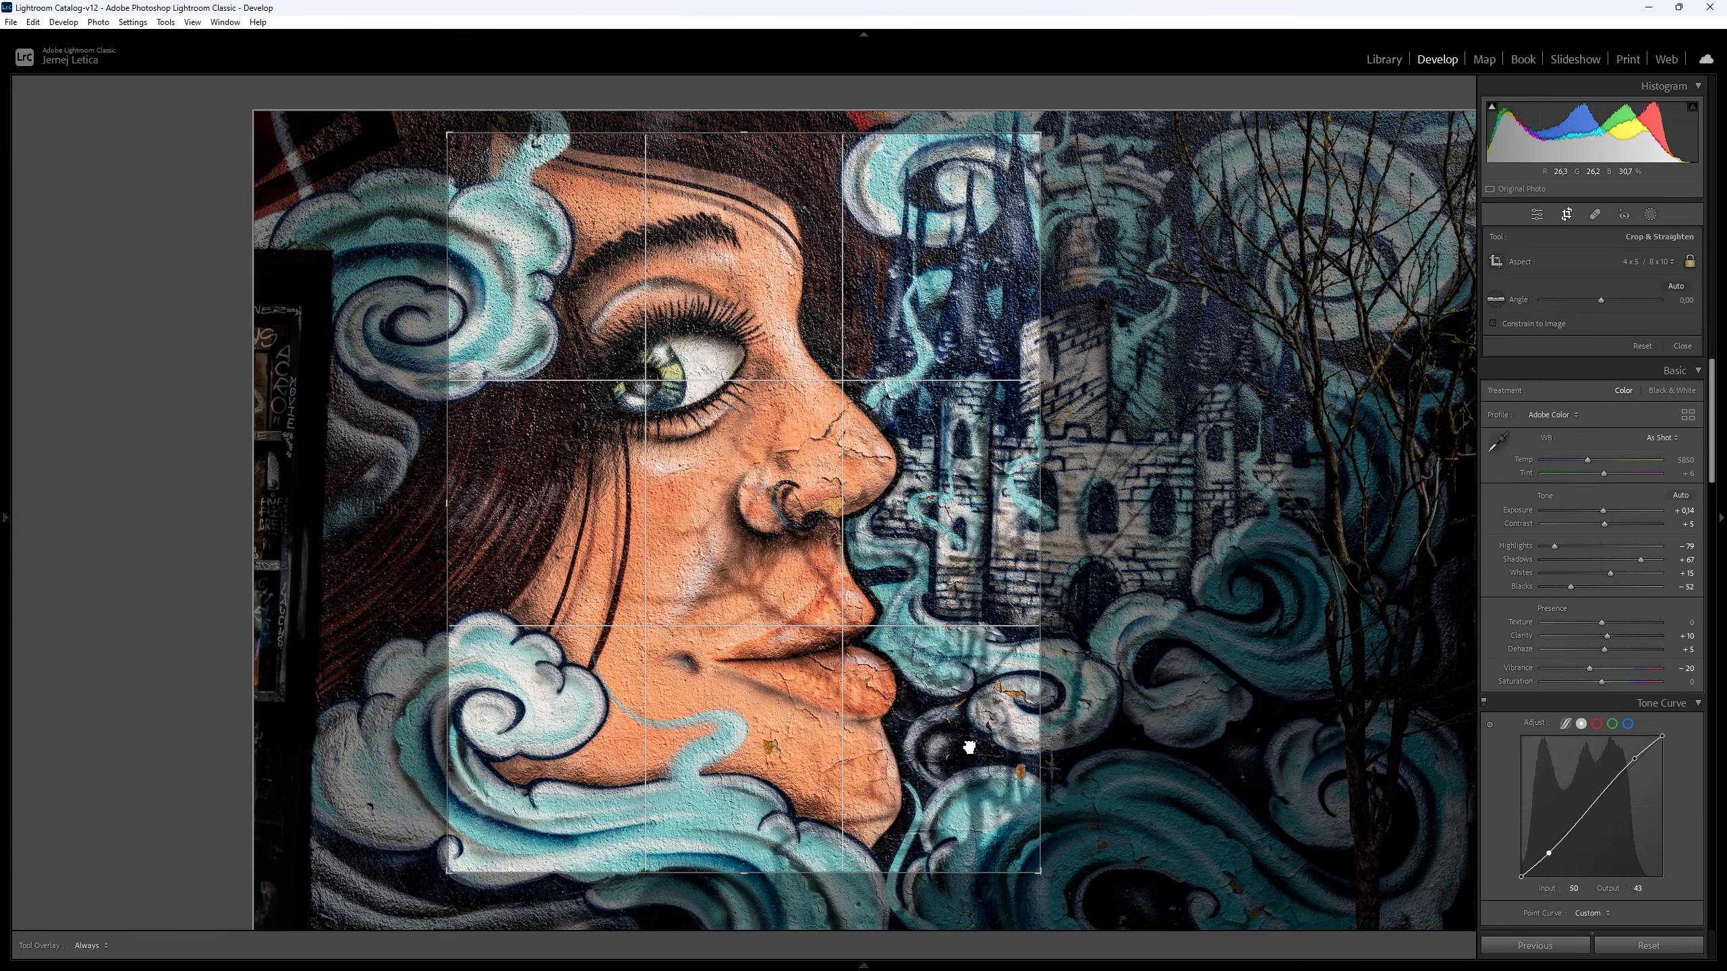
{"action": "left_click_drag", "start_coordinate": [743, 874], "coordinate": [742, 911]}
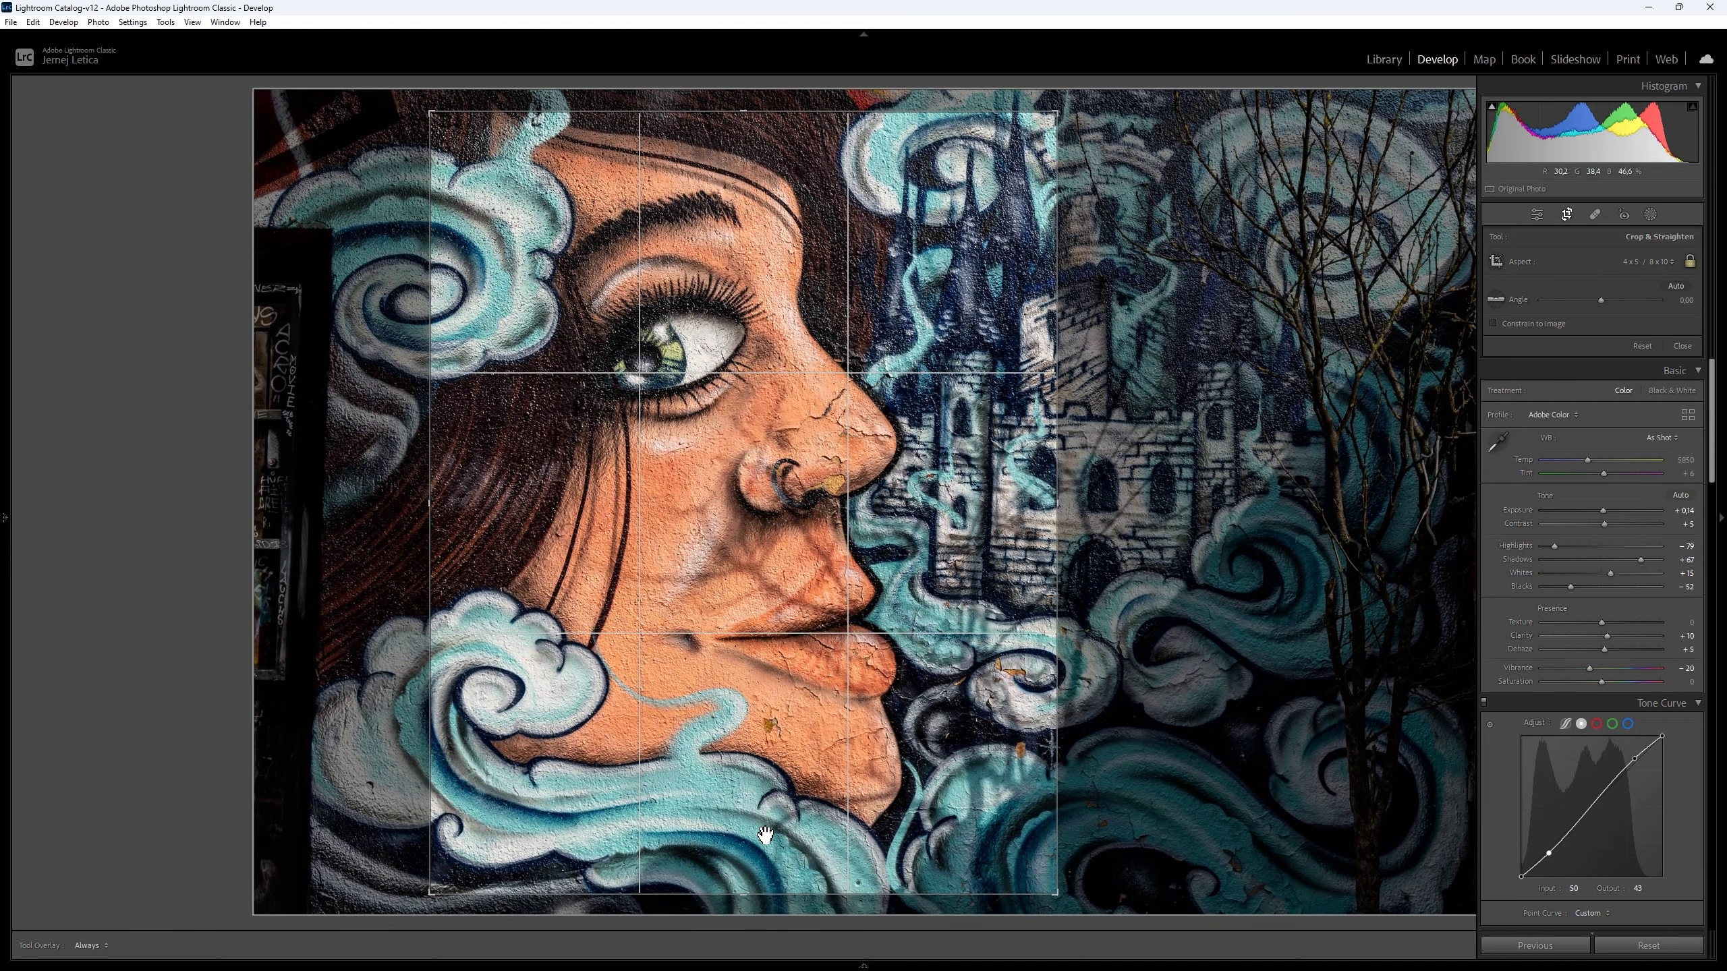
{"action": "left_click_drag", "start_coordinate": [766, 835], "coordinate": [758, 858]}
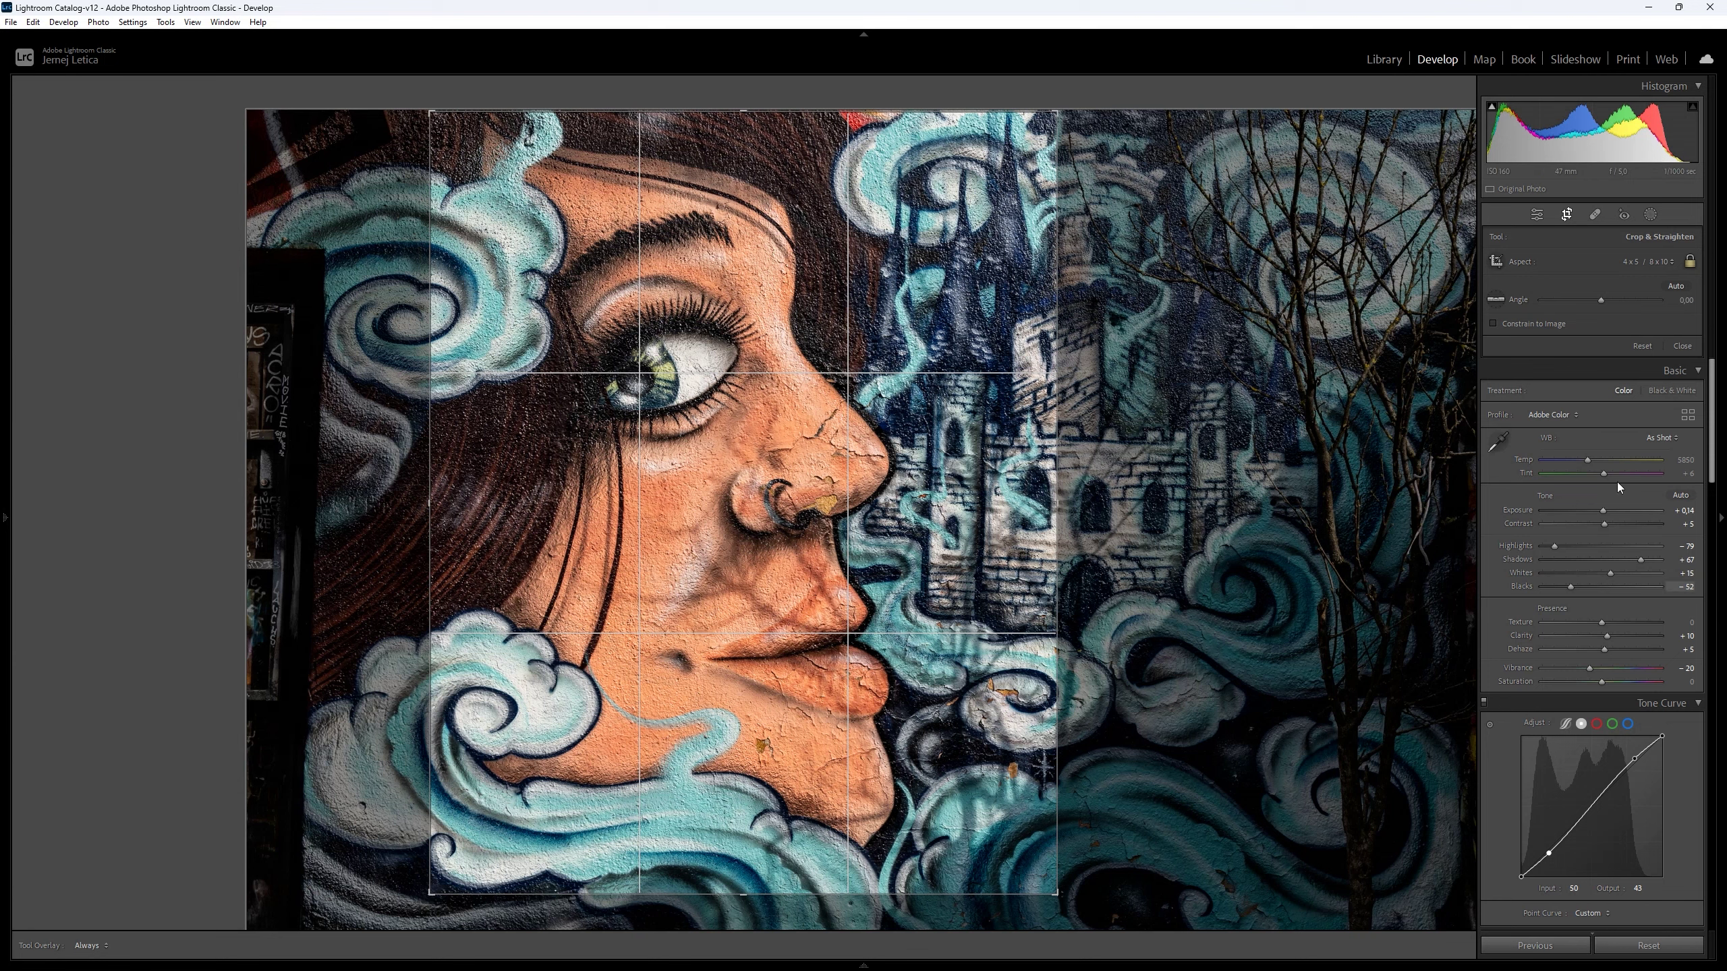
{"action": "left_click", "coordinate": [1671, 286]}
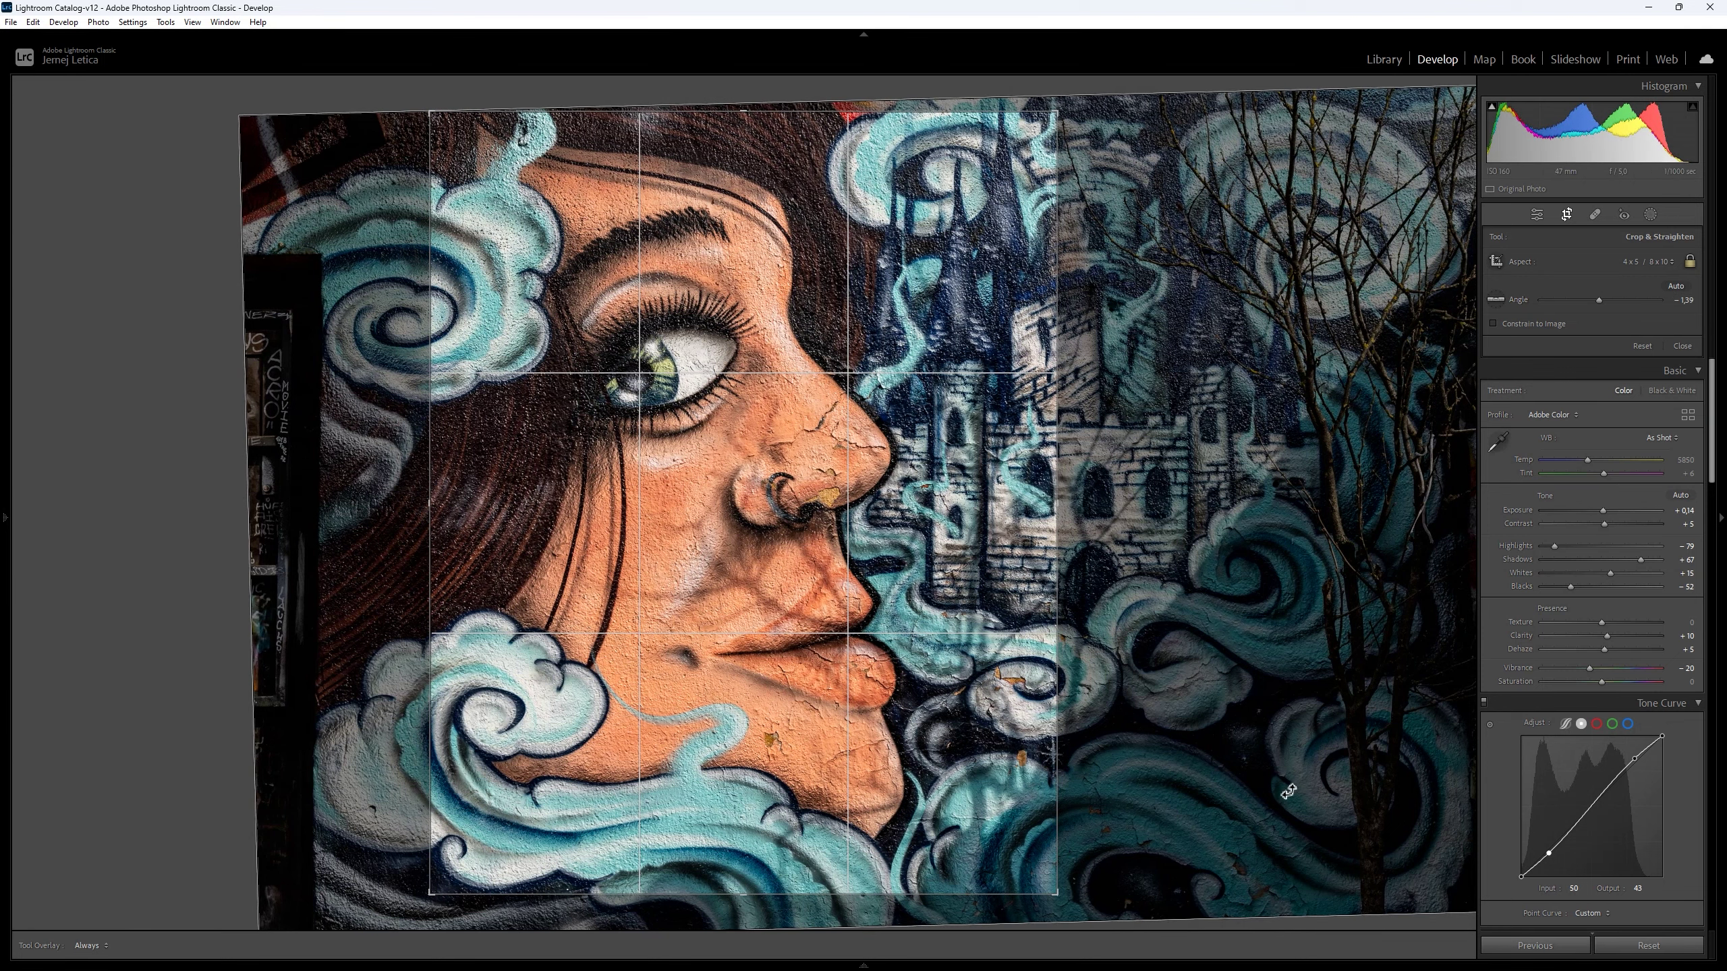
{"action": "key", "text": "Return"}
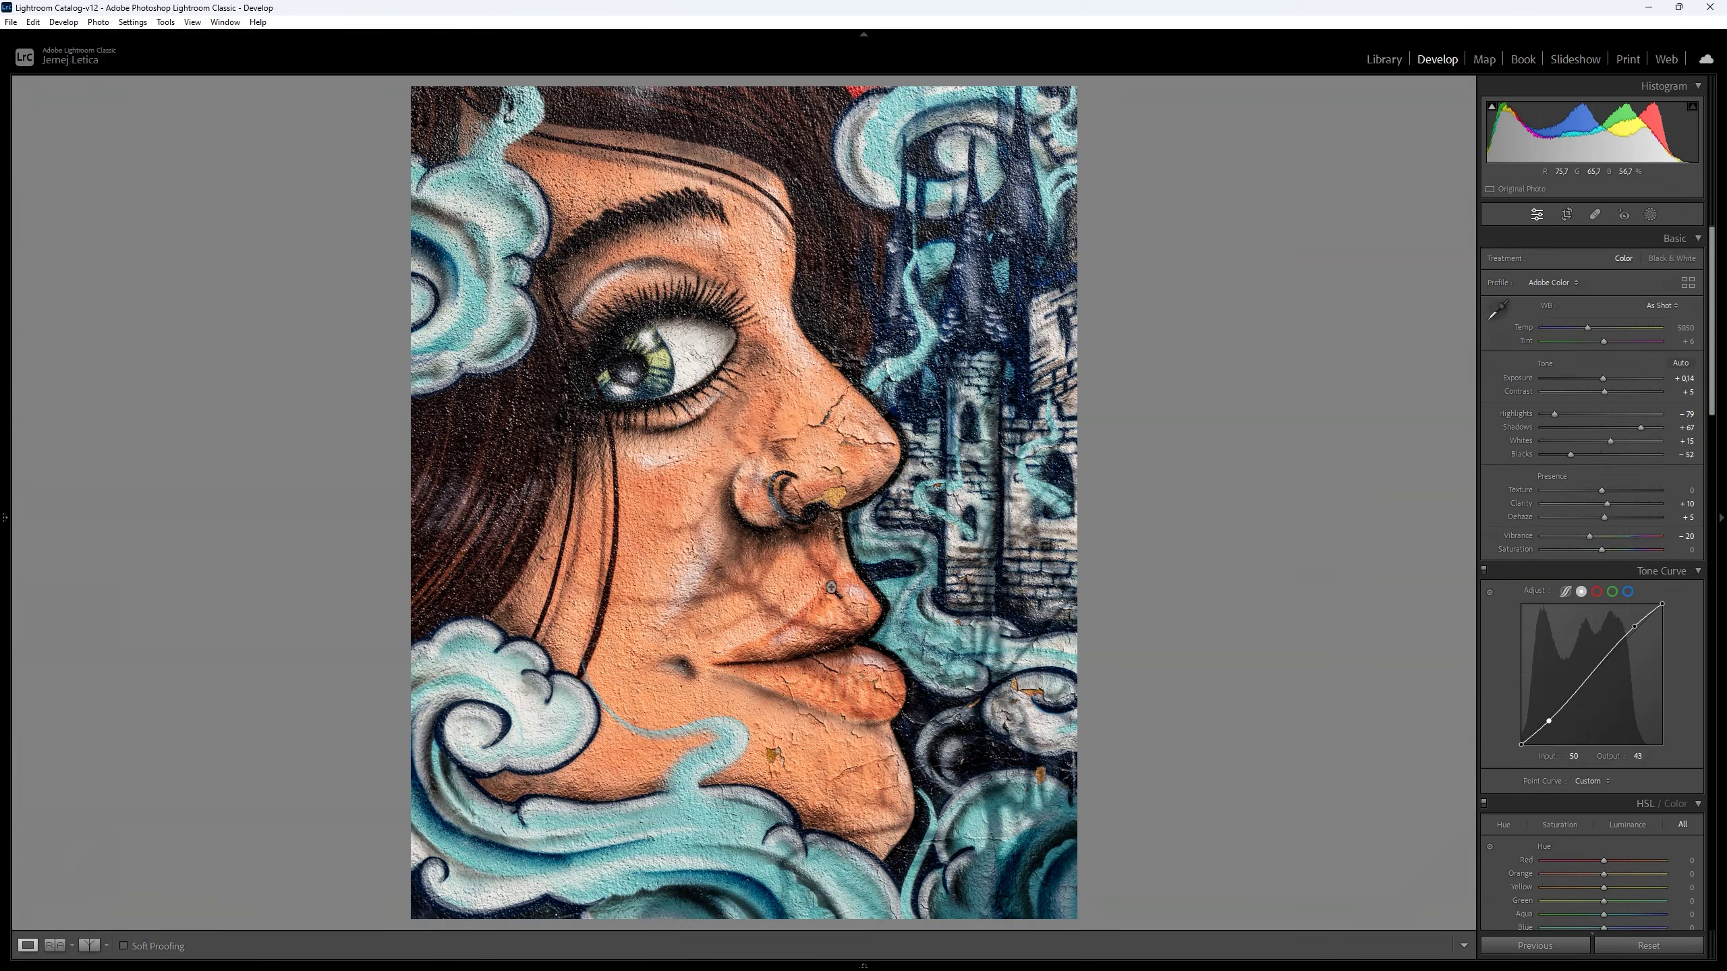
- Grade the shadows with hue 205 and saturation 5 in Color Grading
{"action": "scroll", "coordinate": [1503, 682], "scroll_direction": "down", "scroll_amount": 8}
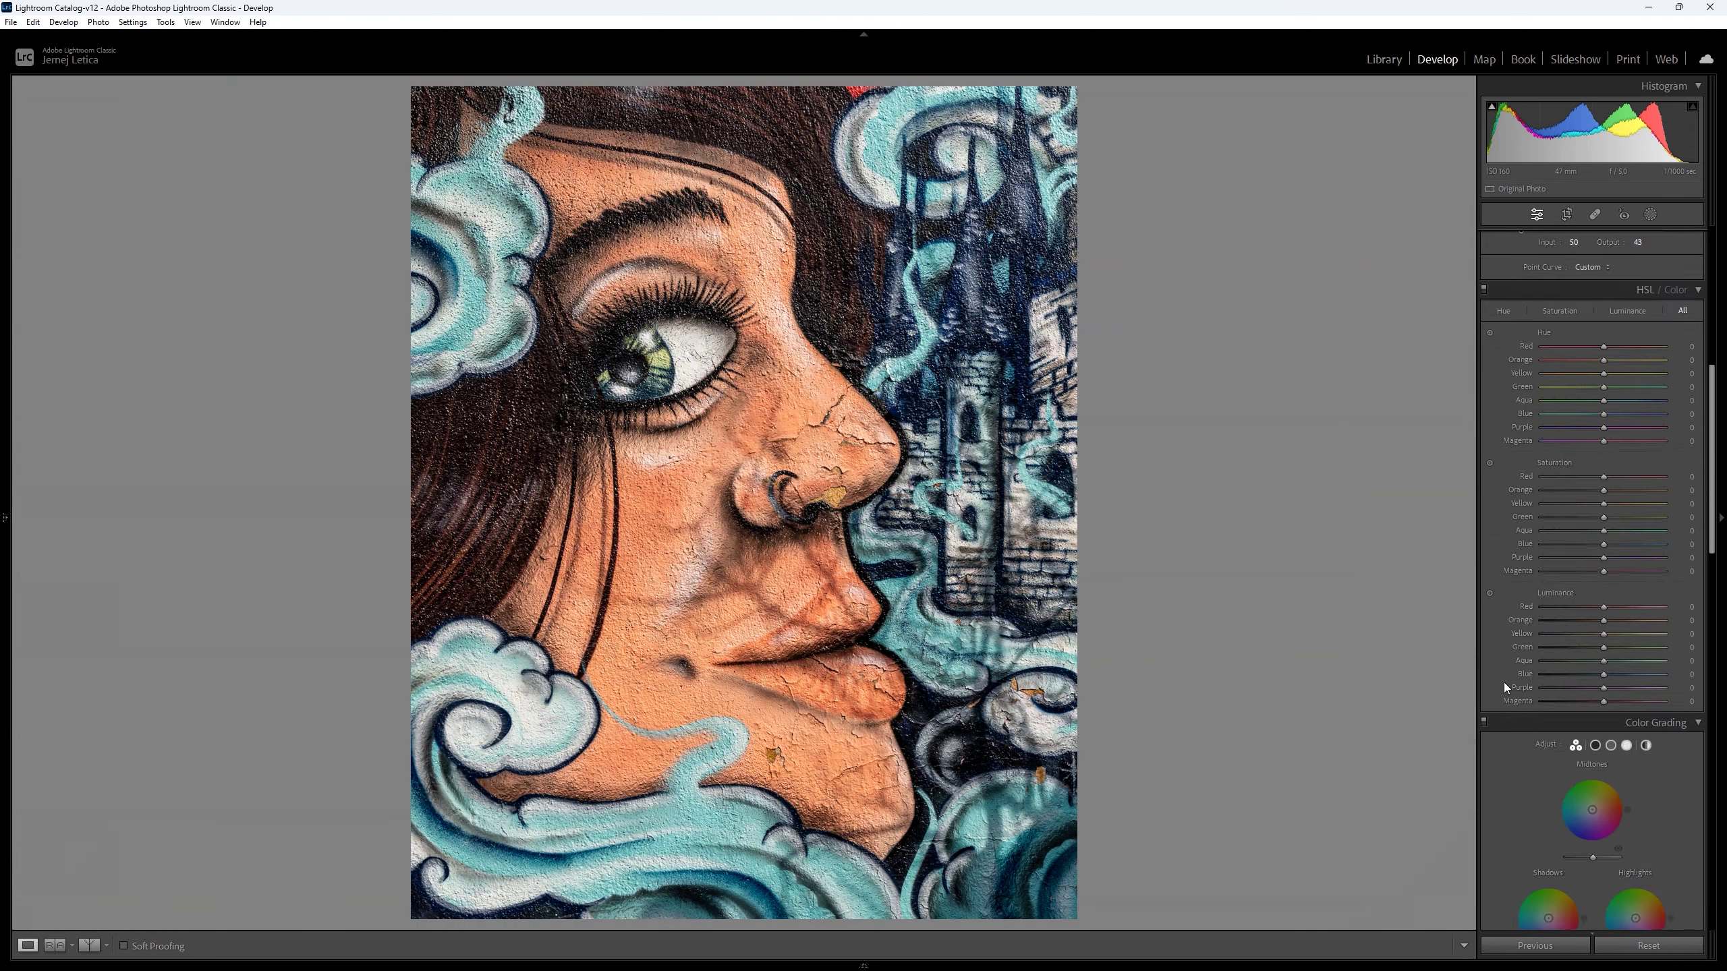
{"action": "scroll", "coordinate": [1503, 683], "scroll_direction": "down", "scroll_amount": 3}
{"action": "scroll", "coordinate": [1502, 682], "scroll_direction": "up", "scroll_amount": 2}
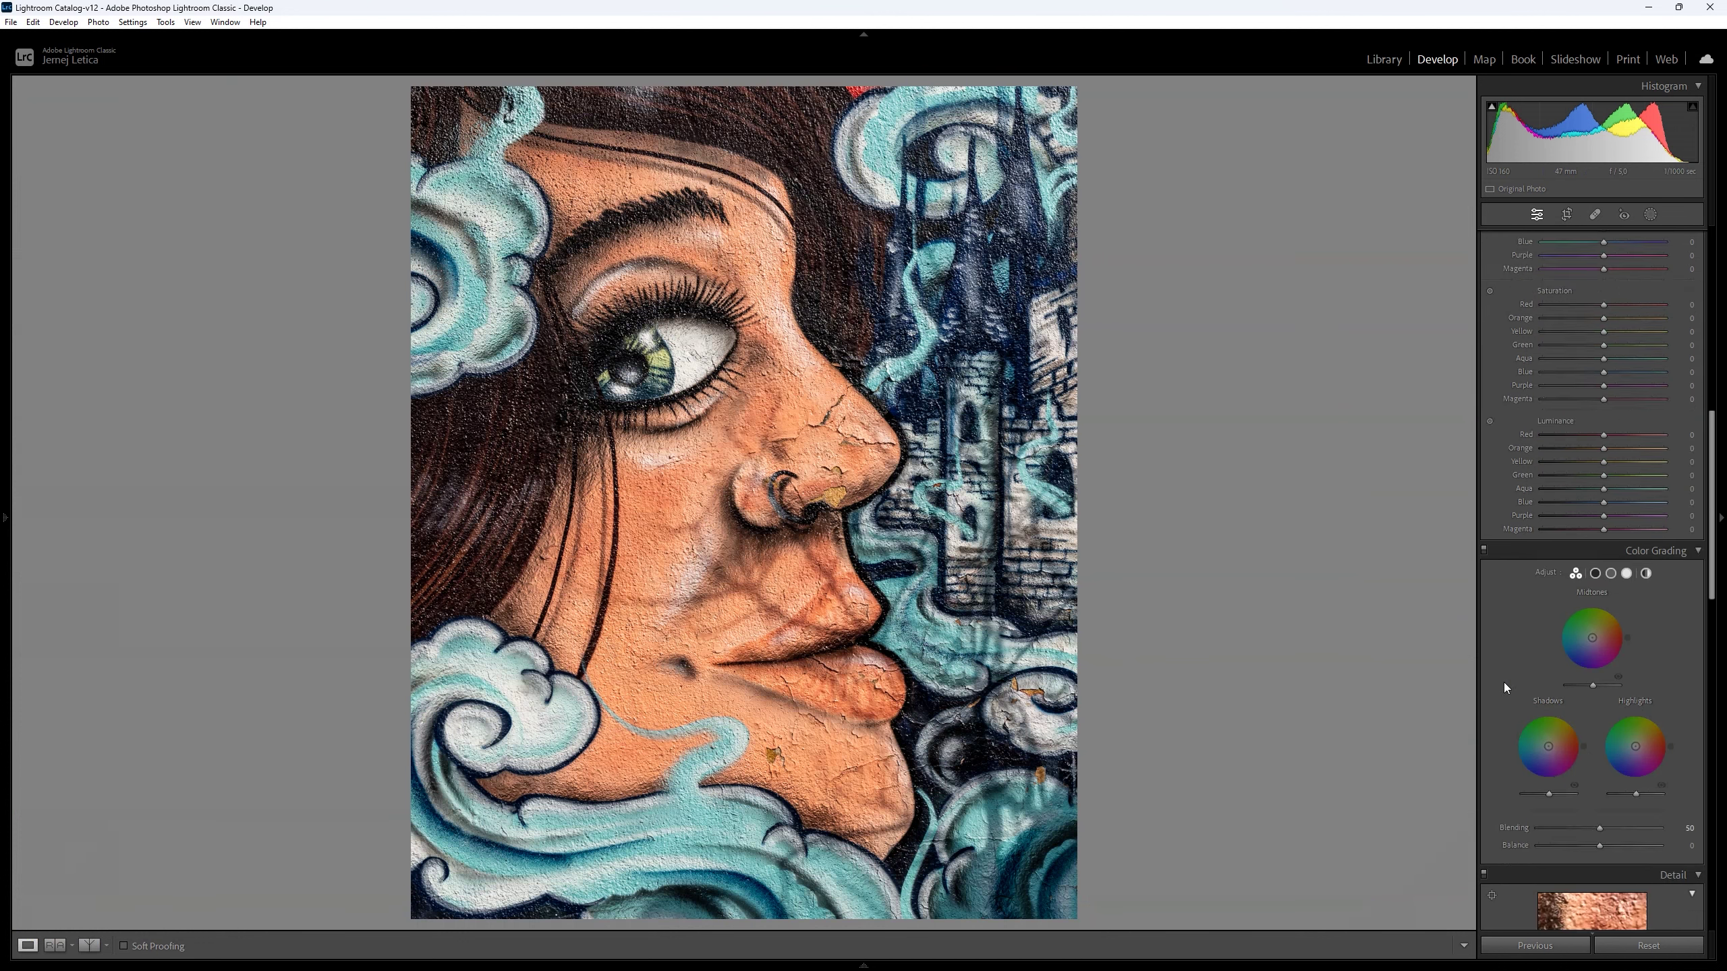
{"action": "left_click", "coordinate": [1594, 573]}
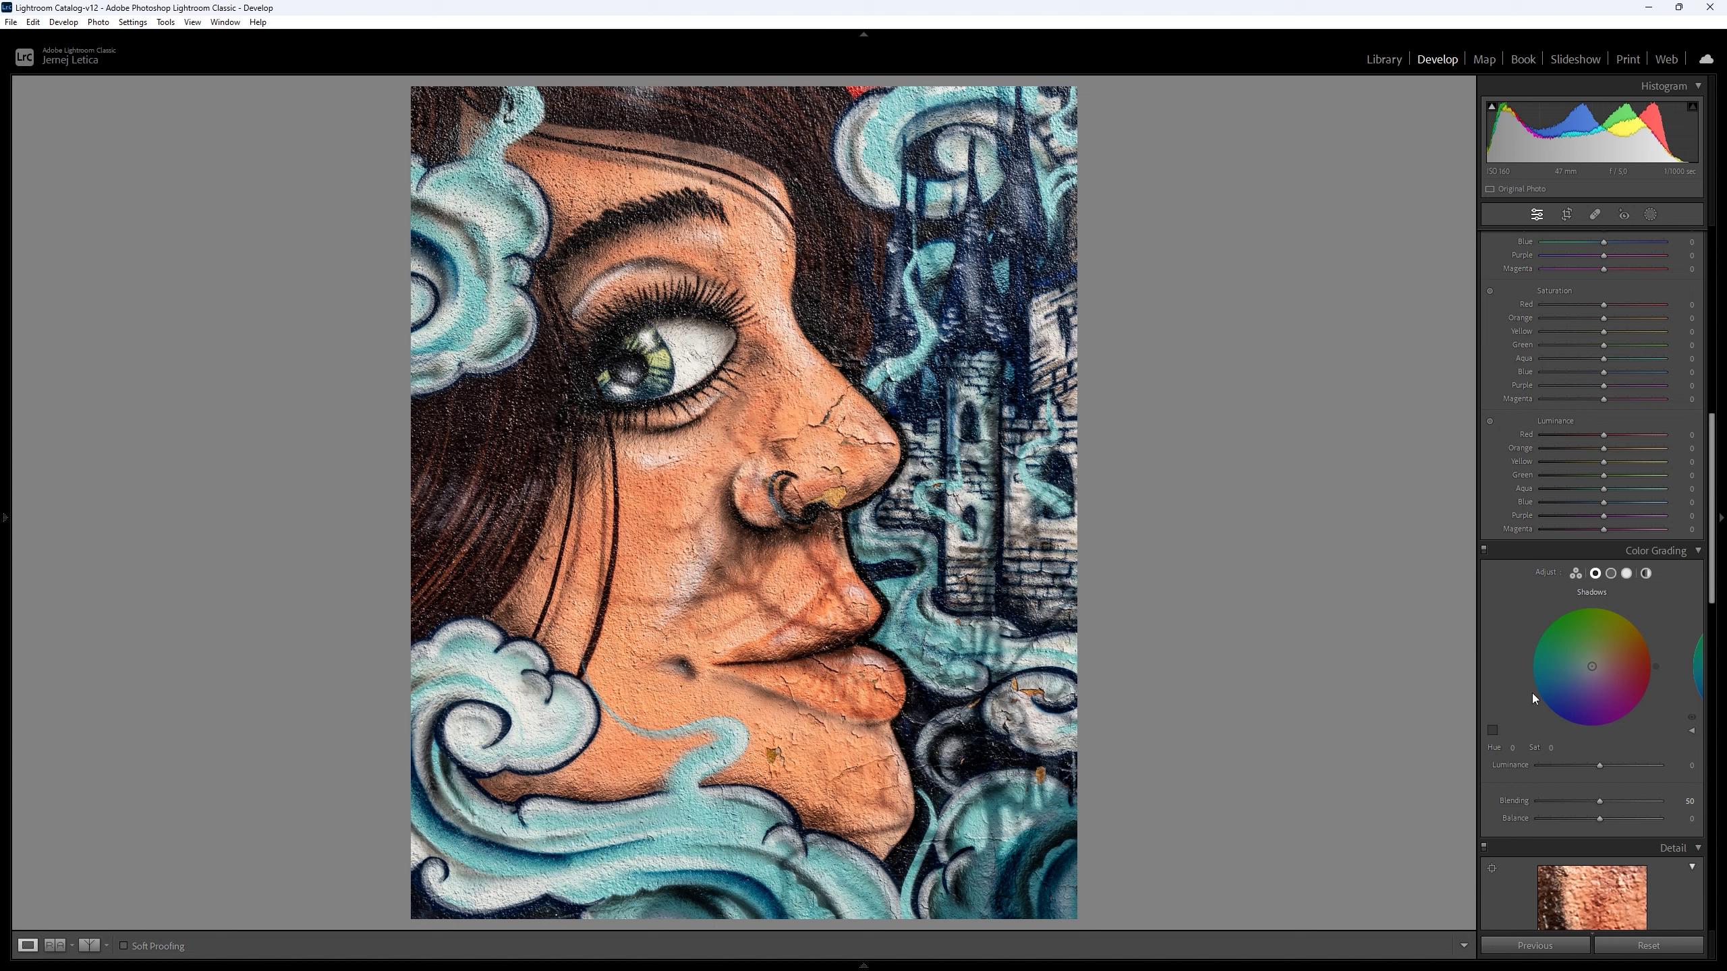
{"action": "left_click", "coordinate": [1517, 748]}
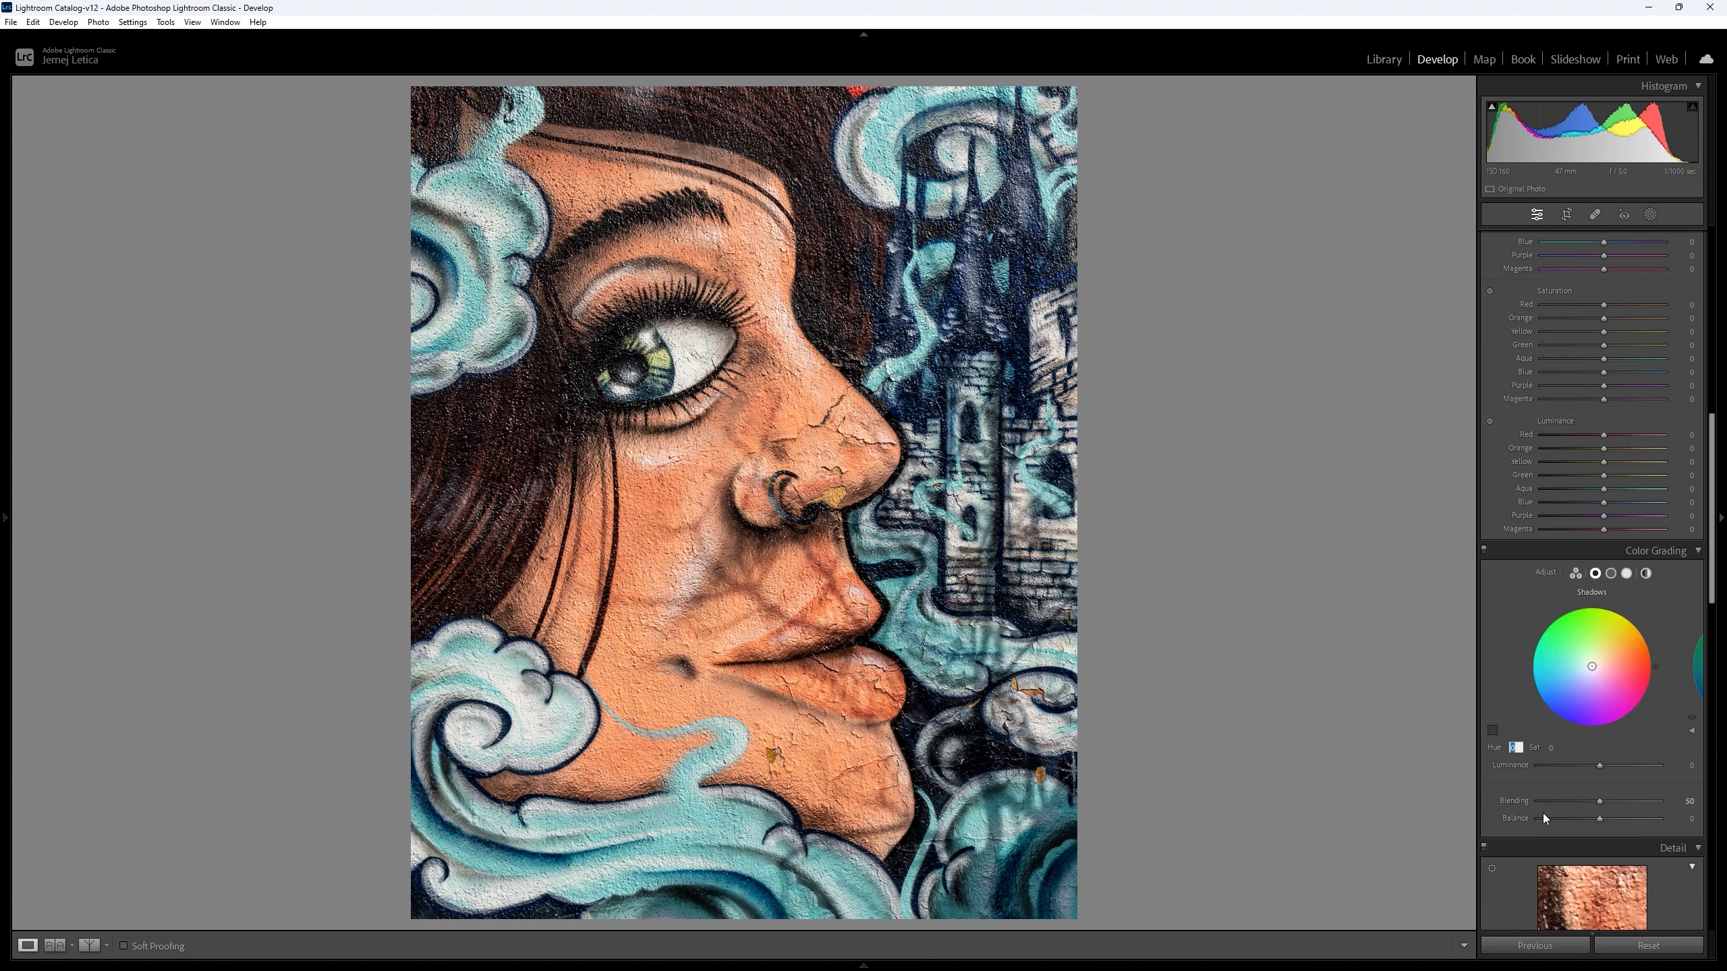
{"action": "type", "text": "205"}
{"action": "left_click", "coordinate": [1551, 747]}
{"action": "type", "text": "5"}
{"action": "key", "text": "Return"}
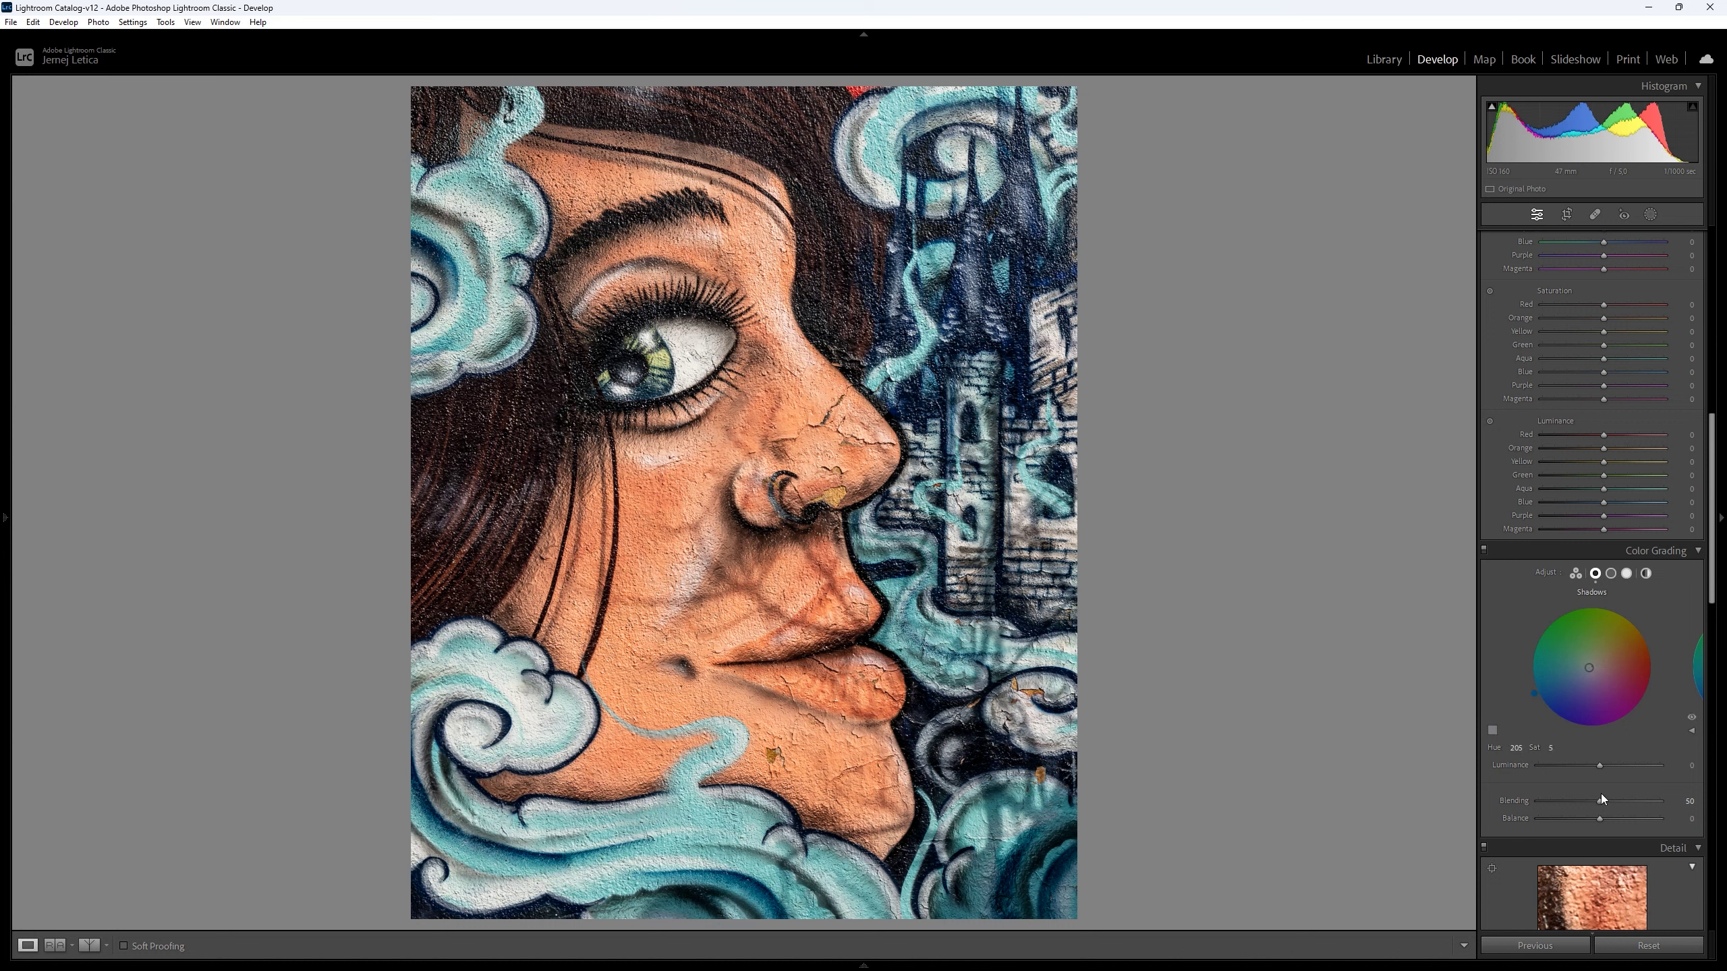
- Grade the highlights with hue 10 and saturation 5
{"action": "left_click", "coordinate": [1626, 574]}
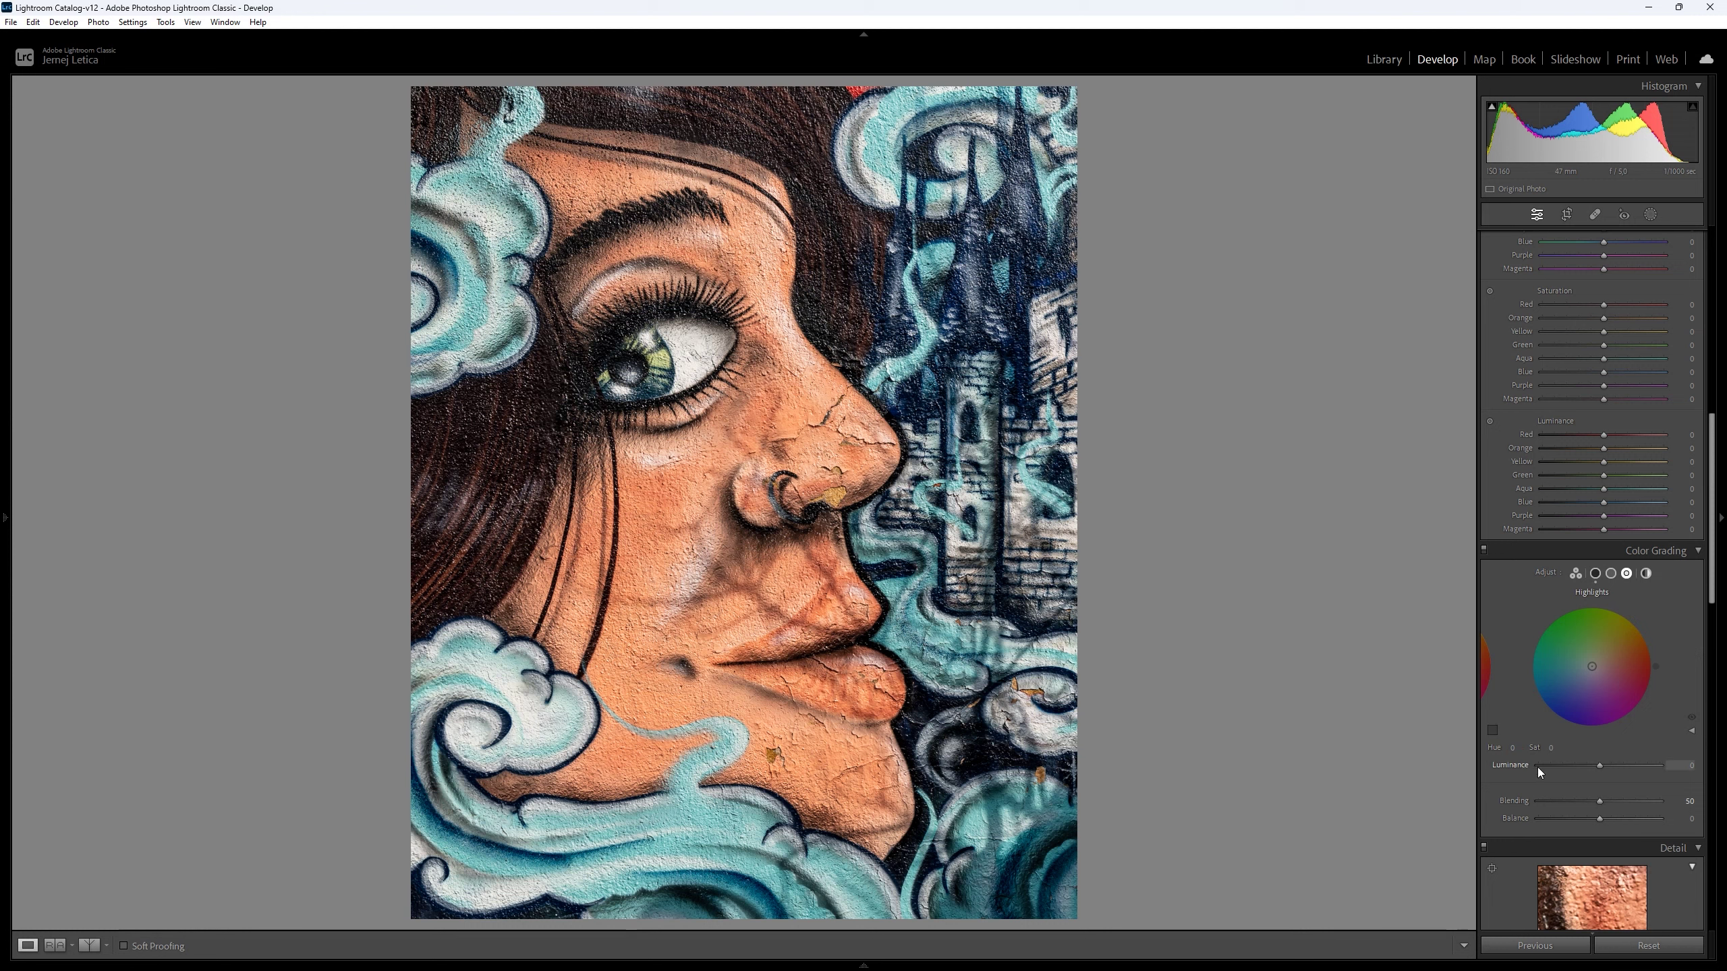
{"action": "left_click", "coordinate": [1514, 748]}
{"action": "type", "text": "10"}
{"action": "key", "text": "Tab"}
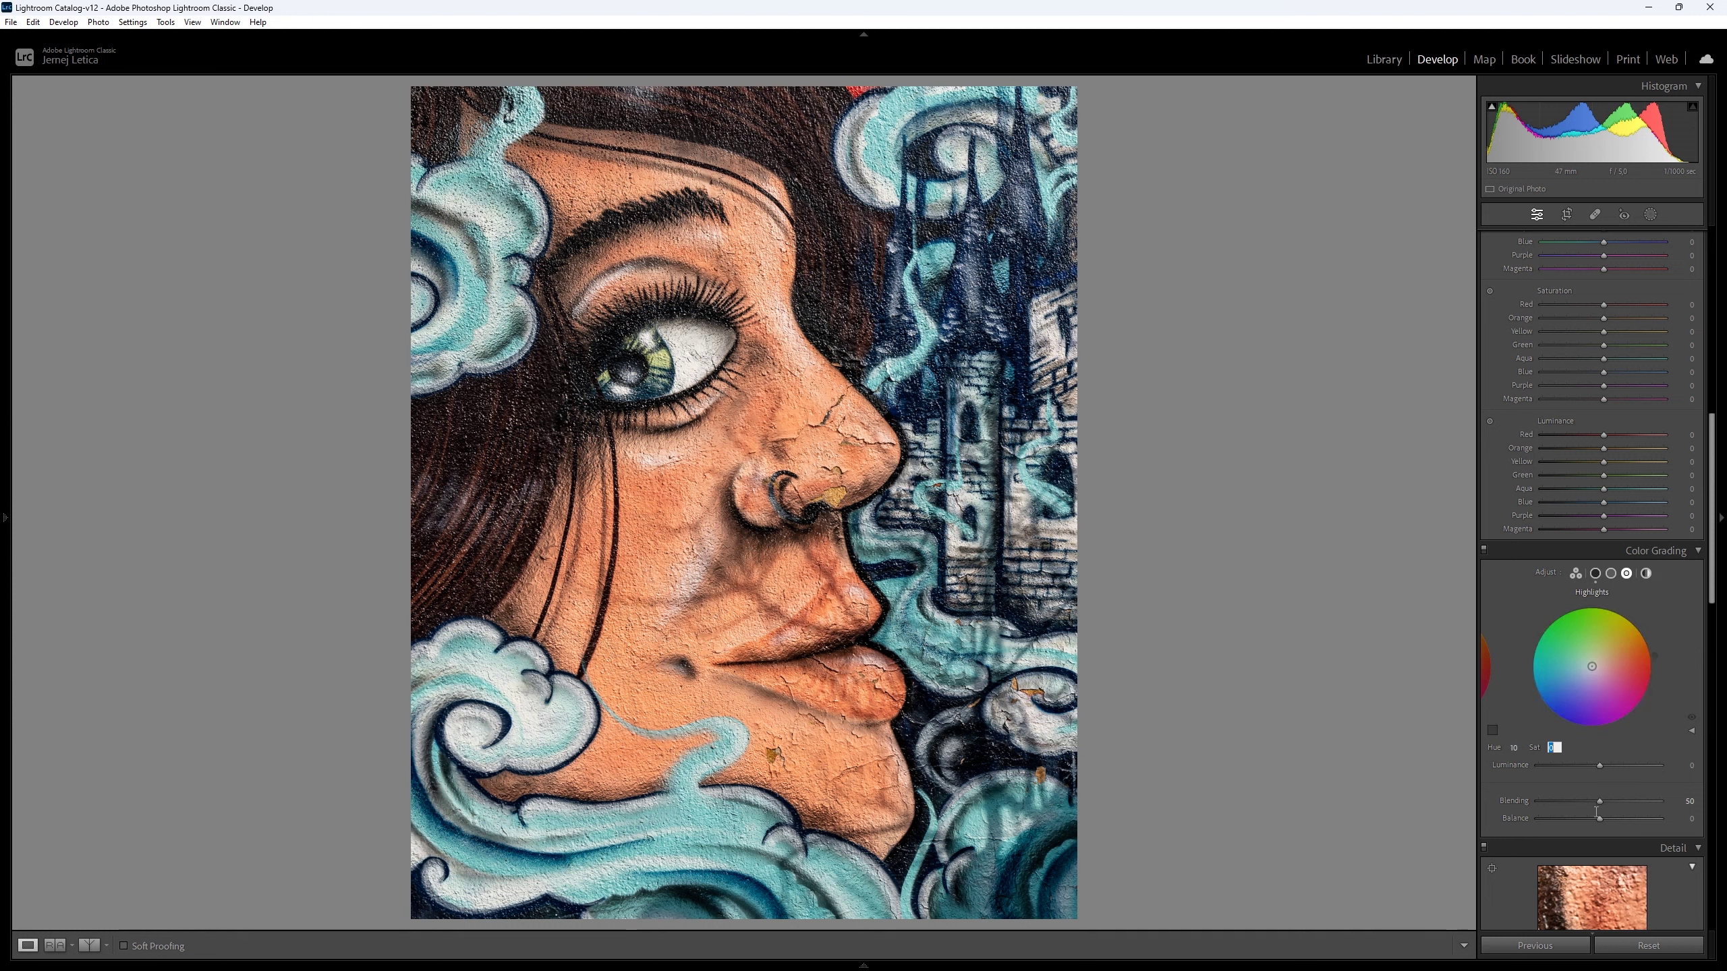
{"action": "type", "text": "5"}
{"action": "key", "text": "Return"}
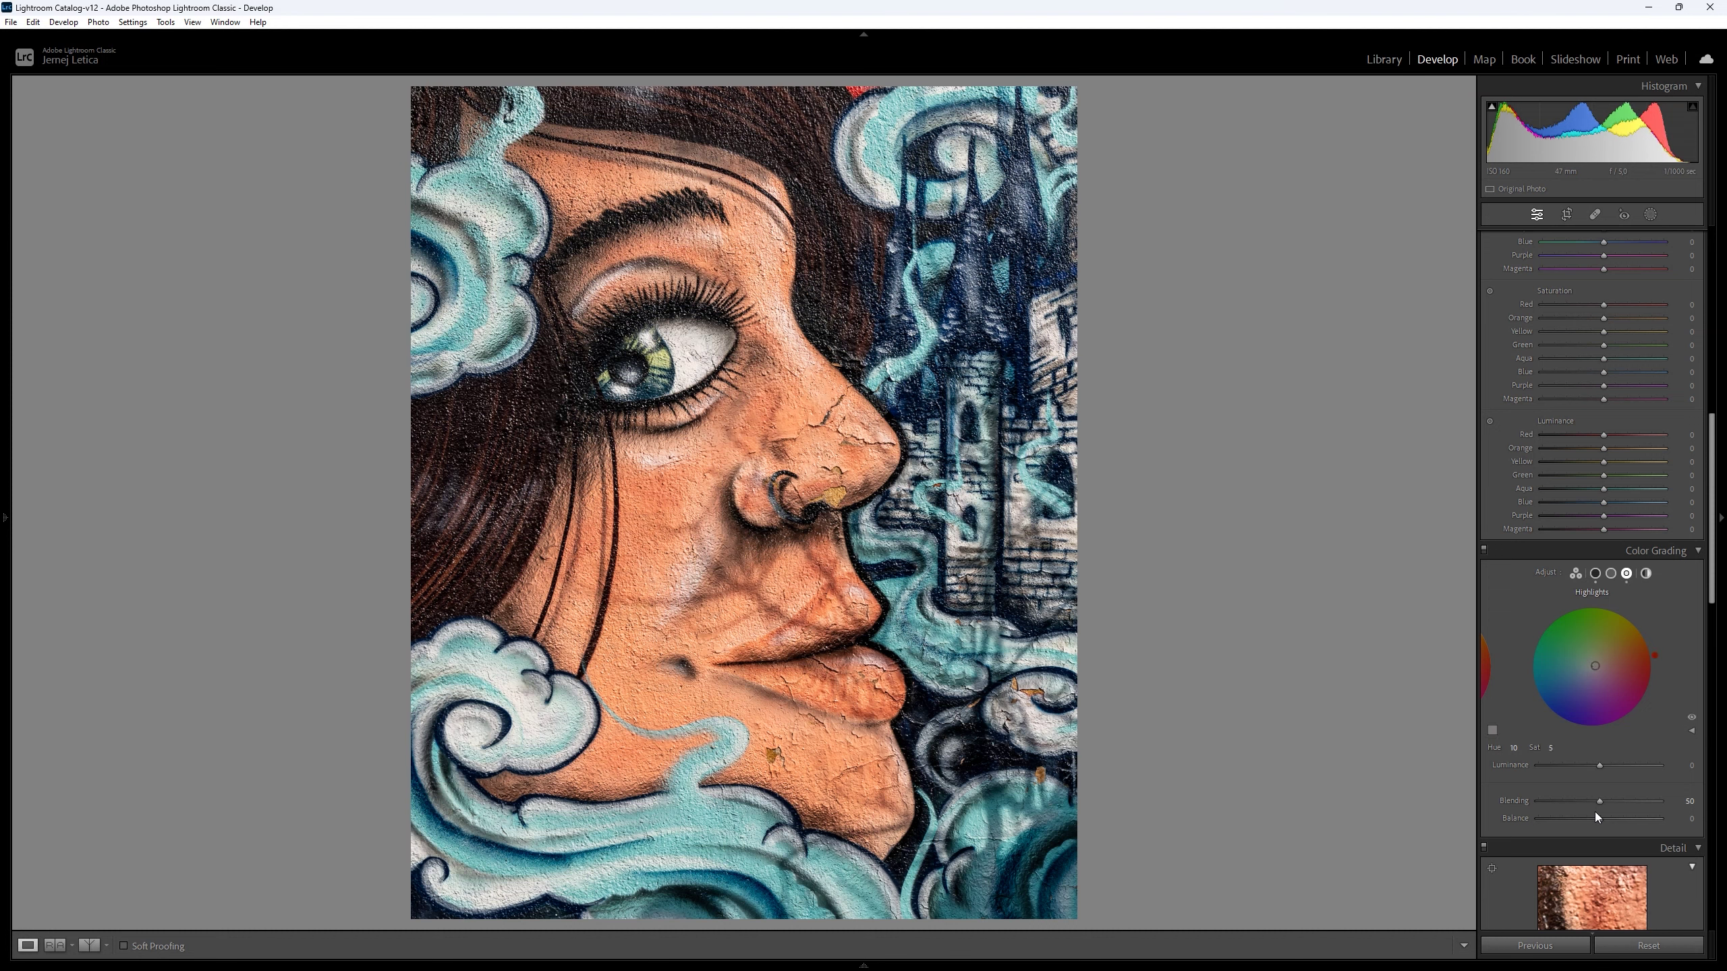
- Apply a subtle Post-Crop Vignetting Amount of about −10 to darken the corners
{"action": "scroll", "coordinate": [1505, 686], "scroll_direction": "down", "scroll_amount": 3}
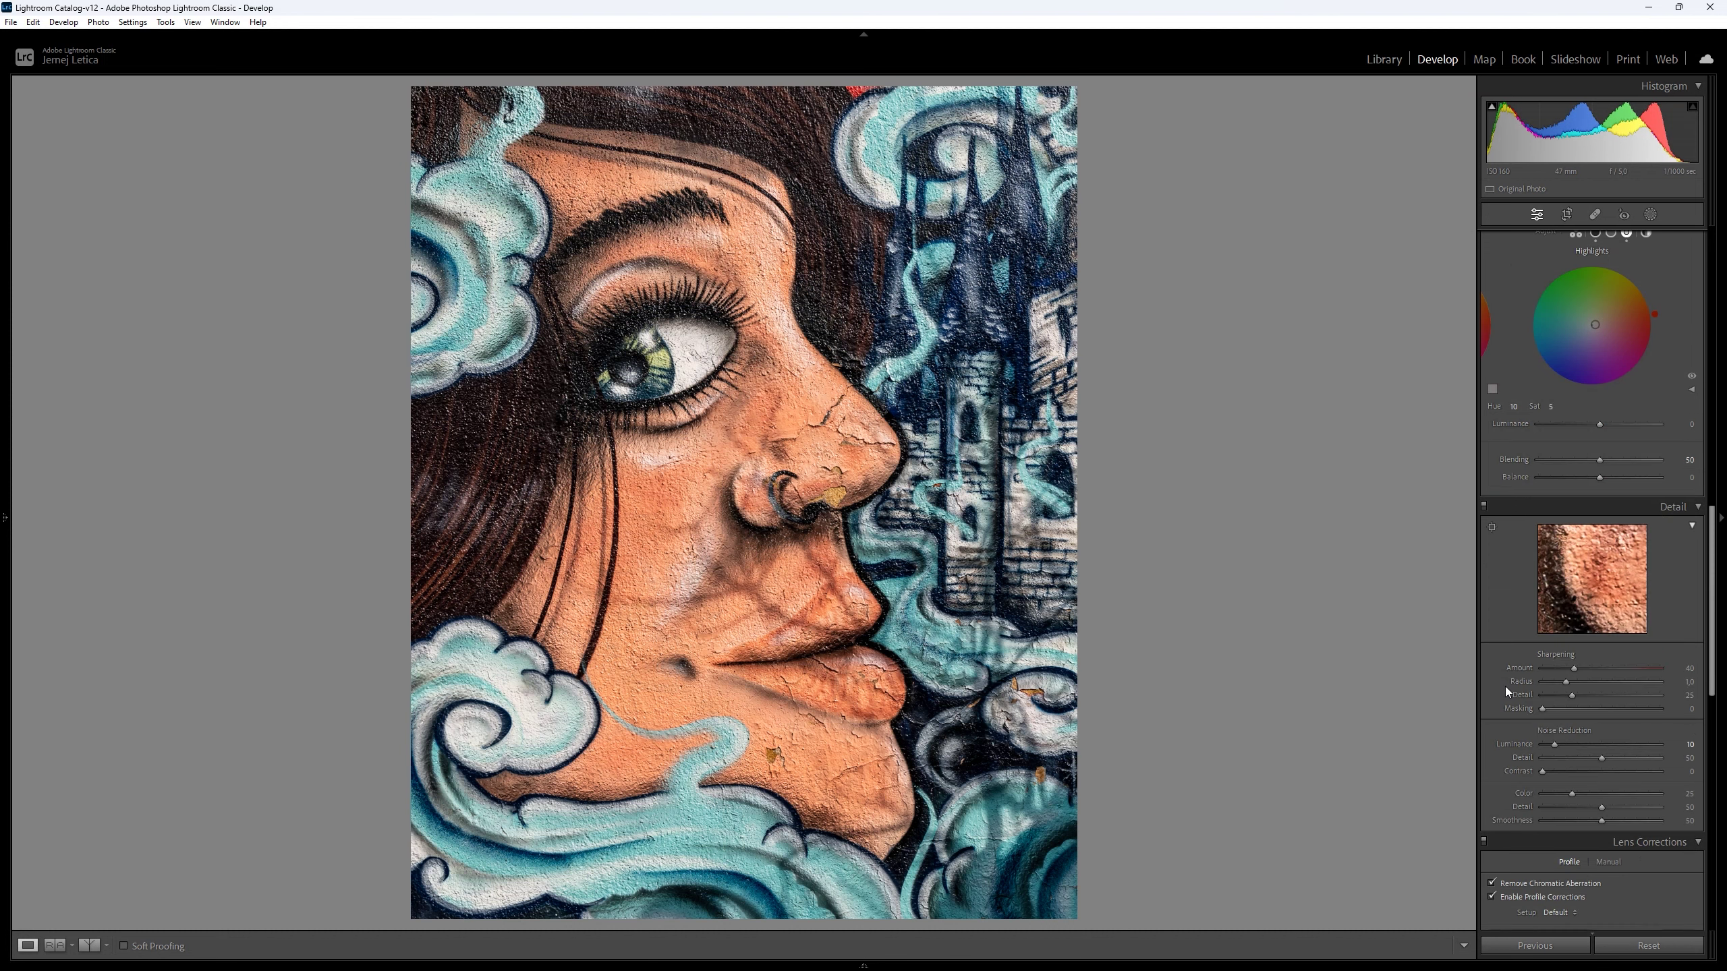
{"action": "scroll", "coordinate": [1506, 686], "scroll_direction": "down", "scroll_amount": 3}
{"action": "scroll", "coordinate": [1506, 686], "scroll_direction": "down", "scroll_amount": 3}
{"action": "scroll", "coordinate": [1505, 685], "scroll_direction": "down", "scroll_amount": 2}
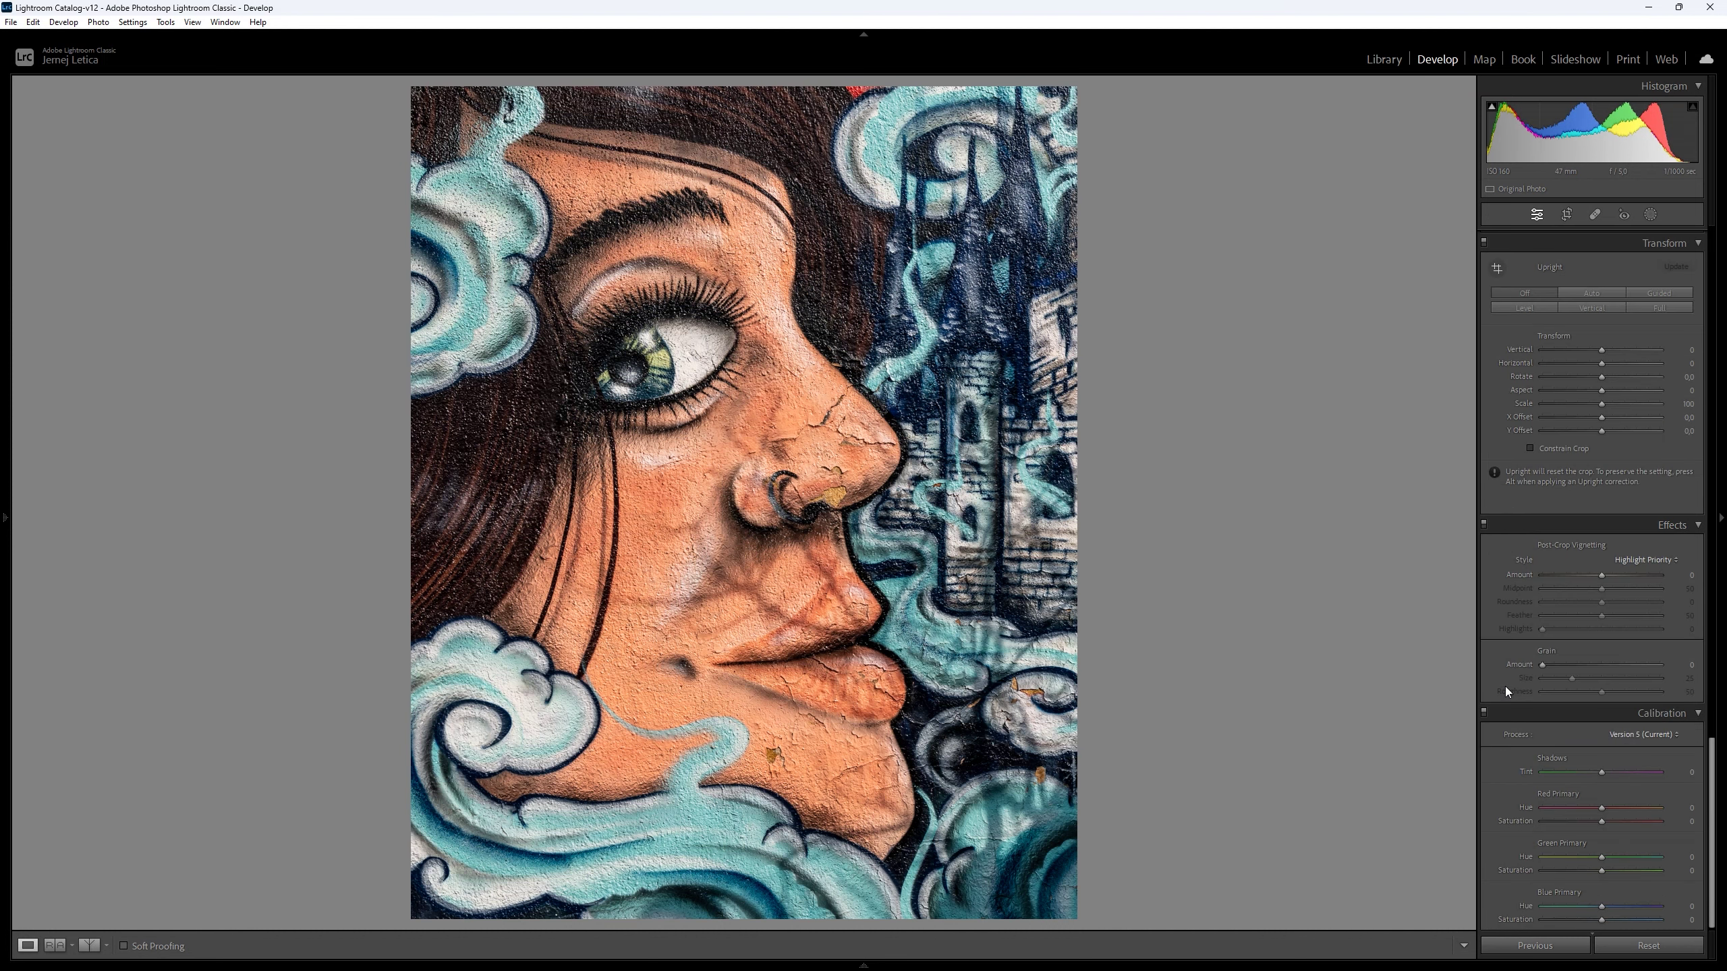
{"action": "left_click", "coordinate": [1601, 575]}
{"action": "left_click", "coordinate": [1601, 575]}
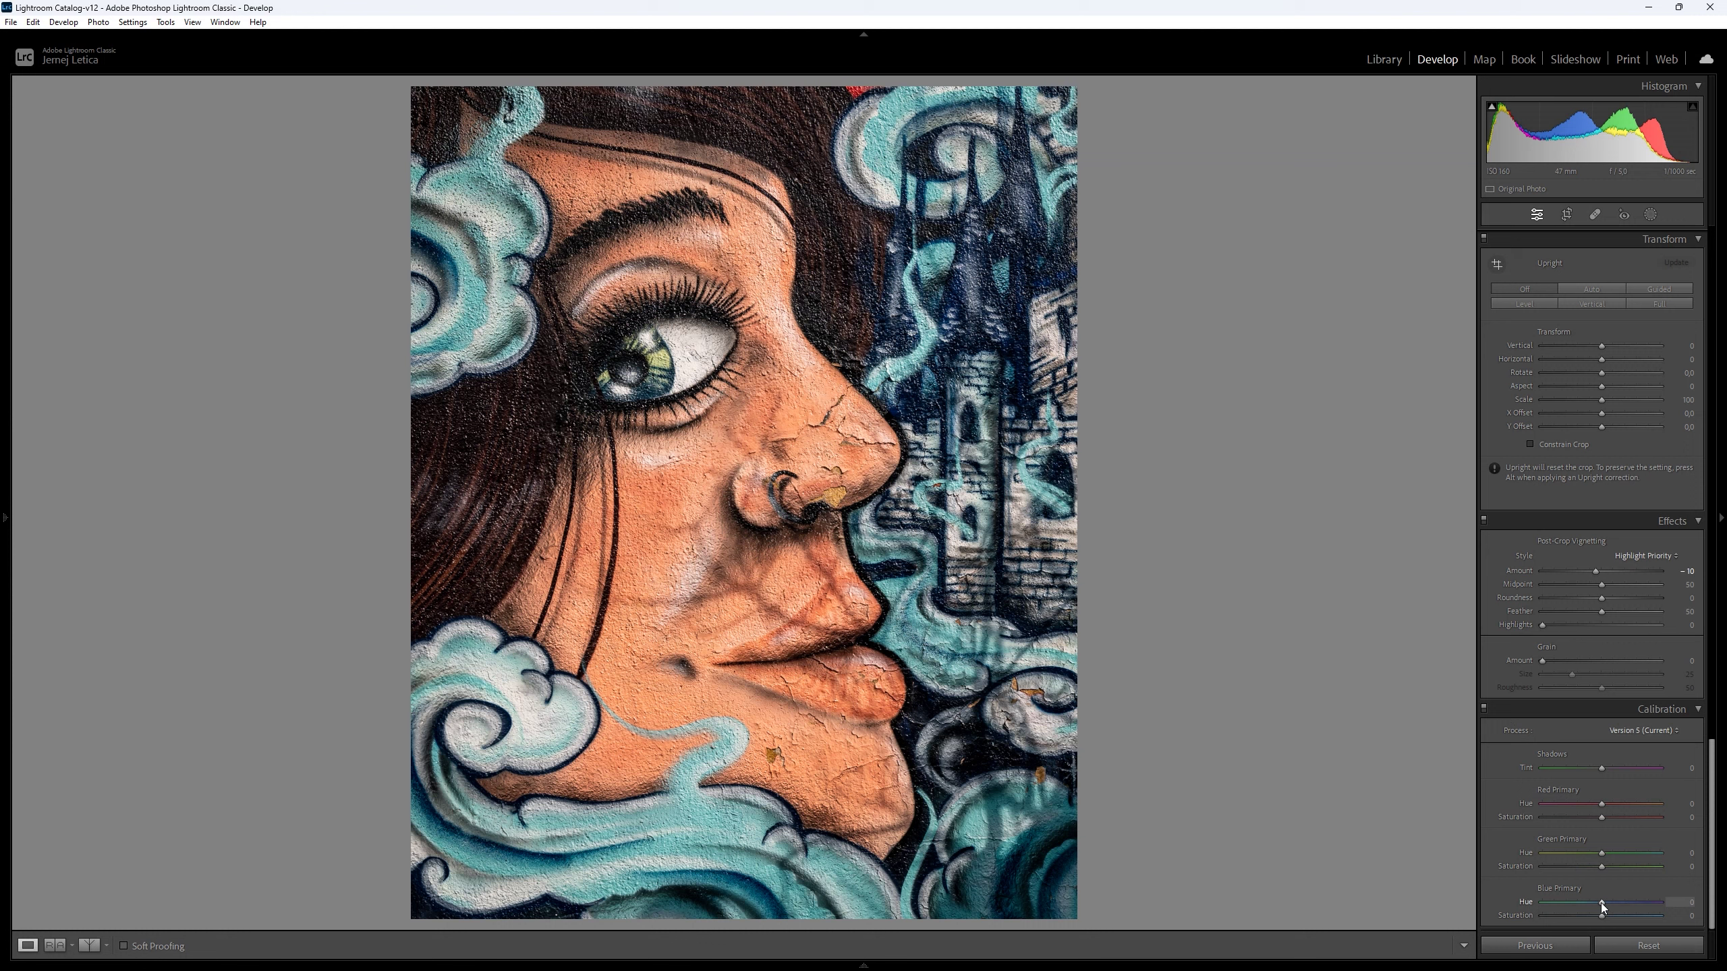
- Set the Calibration Red Primary Hue to −5, leaving Blue Primary Hue at zero
{"action": "left_click_drag", "start_coordinate": [1603, 905], "coordinate": [1626, 903]}
{"action": "double_click", "coordinate": [1624, 902]}
{"action": "left_click_drag", "start_coordinate": [1628, 804], "coordinate": [1587, 804]}
{"action": "left_click", "coordinate": [1679, 804]}
{"action": "type", "text": "0"}
{"action": "key", "text": "Return"}
{"action": "type", "text": "-5"}
{"action": "key", "text": "Return"}
- Set the Green Primary Hue to +5 and shift the Blue Primary Hue slightly negative
{"action": "left_click_drag", "start_coordinate": [1575, 854], "coordinate": [1617, 856]}
{"action": "double_click", "coordinate": [1679, 854]}
{"action": "type", "text": "5"}
{"action": "key", "text": "Return"}
{"action": "mouse_move", "coordinate": [1603, 905]}
{"action": "left_mouse_down"}
{"action": "mouse_move", "coordinate": [1584, 902]}
{"action": "mouse_move", "coordinate": [1619, 905]}
{"action": "mouse_move", "coordinate": [1566, 901]}
{"action": "left_mouse_up"}
- Desaturate the skin tones and aqua-blue waves with the HSL Saturation targeted tool
{"action": "scroll", "coordinate": [1523, 804], "scroll_direction": "up", "scroll_amount": 3}
{"action": "scroll", "coordinate": [1517, 731], "scroll_direction": "up", "scroll_amount": 5}
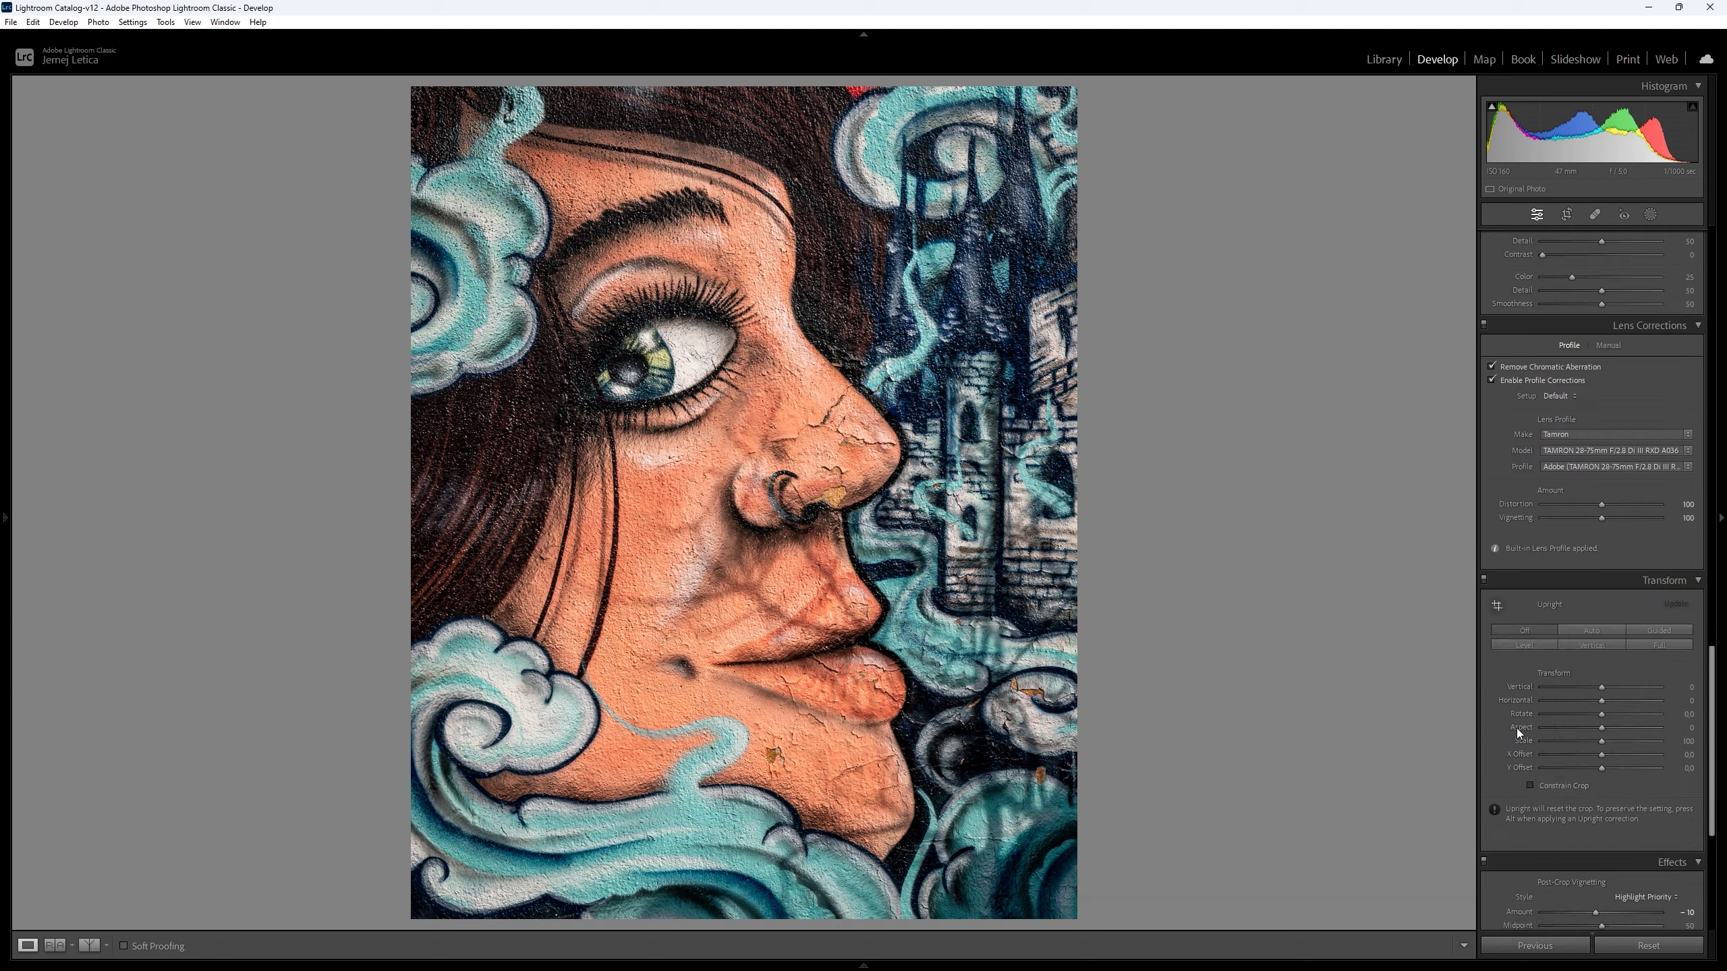
{"action": "scroll", "coordinate": [1516, 729], "scroll_direction": "up", "scroll_amount": 5}
{"action": "scroll", "coordinate": [1516, 729], "scroll_direction": "up", "scroll_amount": 5}
{"action": "scroll", "coordinate": [1516, 729], "scroll_direction": "up", "scroll_amount": 5}
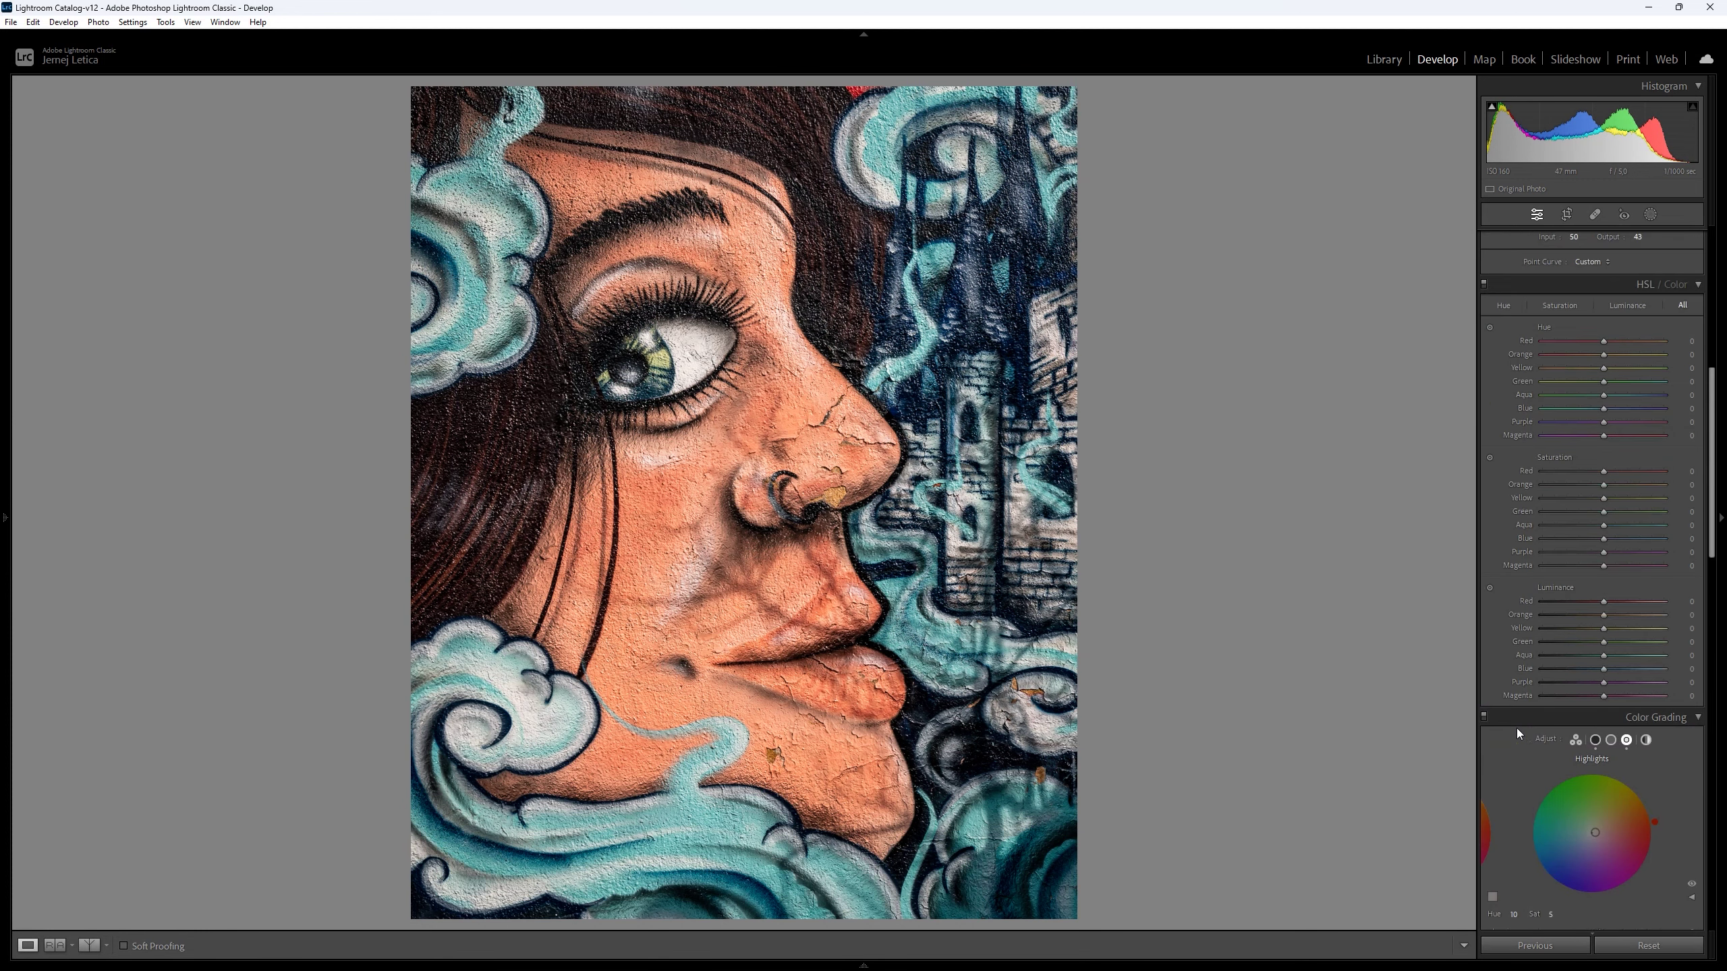
{"action": "scroll", "coordinate": [1517, 729], "scroll_direction": "up", "scroll_amount": 3}
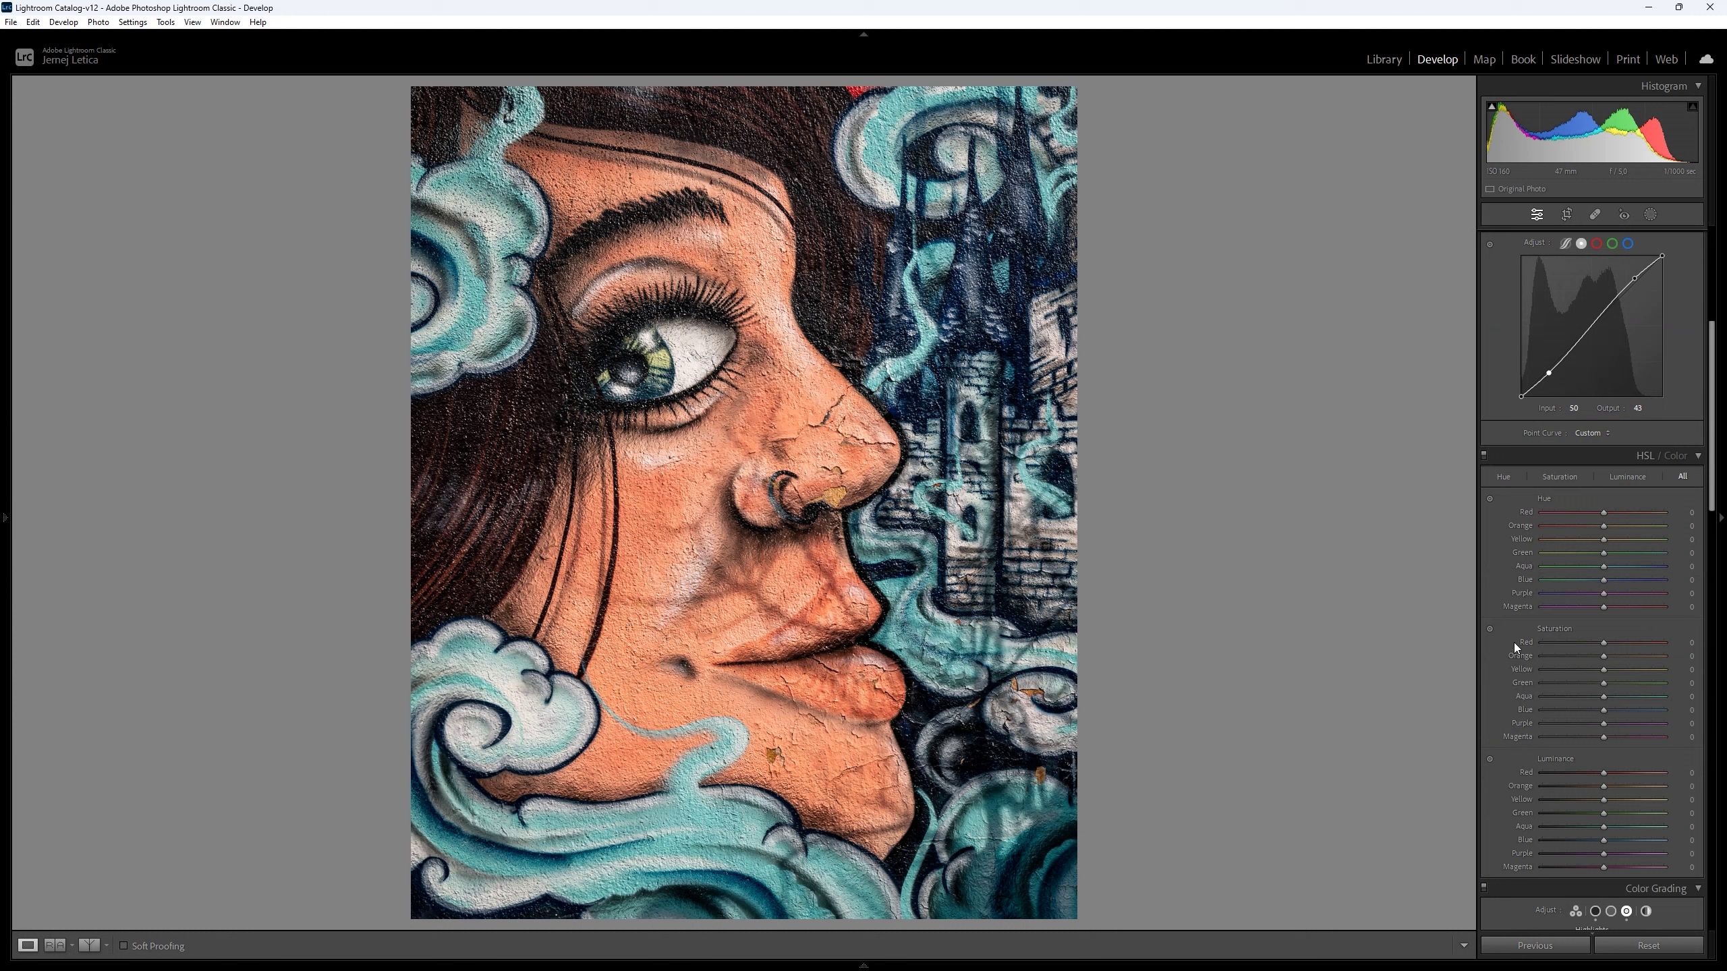
{"action": "left_click", "coordinate": [1489, 627]}
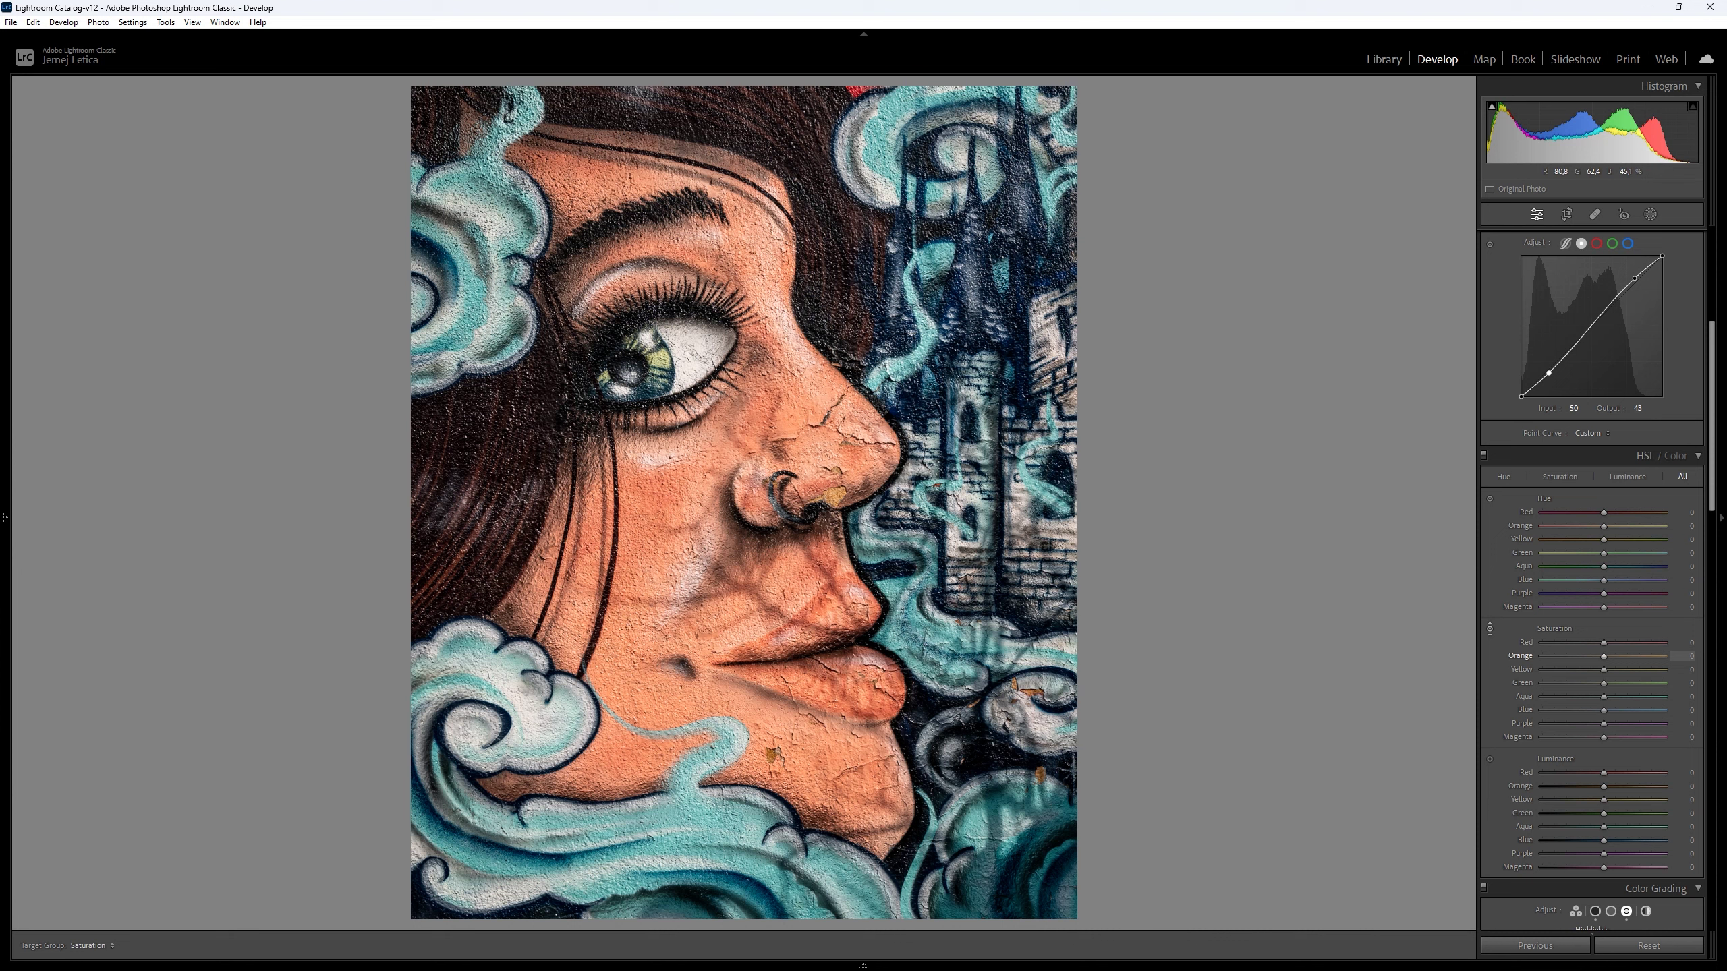
{"action": "left_click_drag", "start_coordinate": [680, 557], "coordinate": [680, 599]}
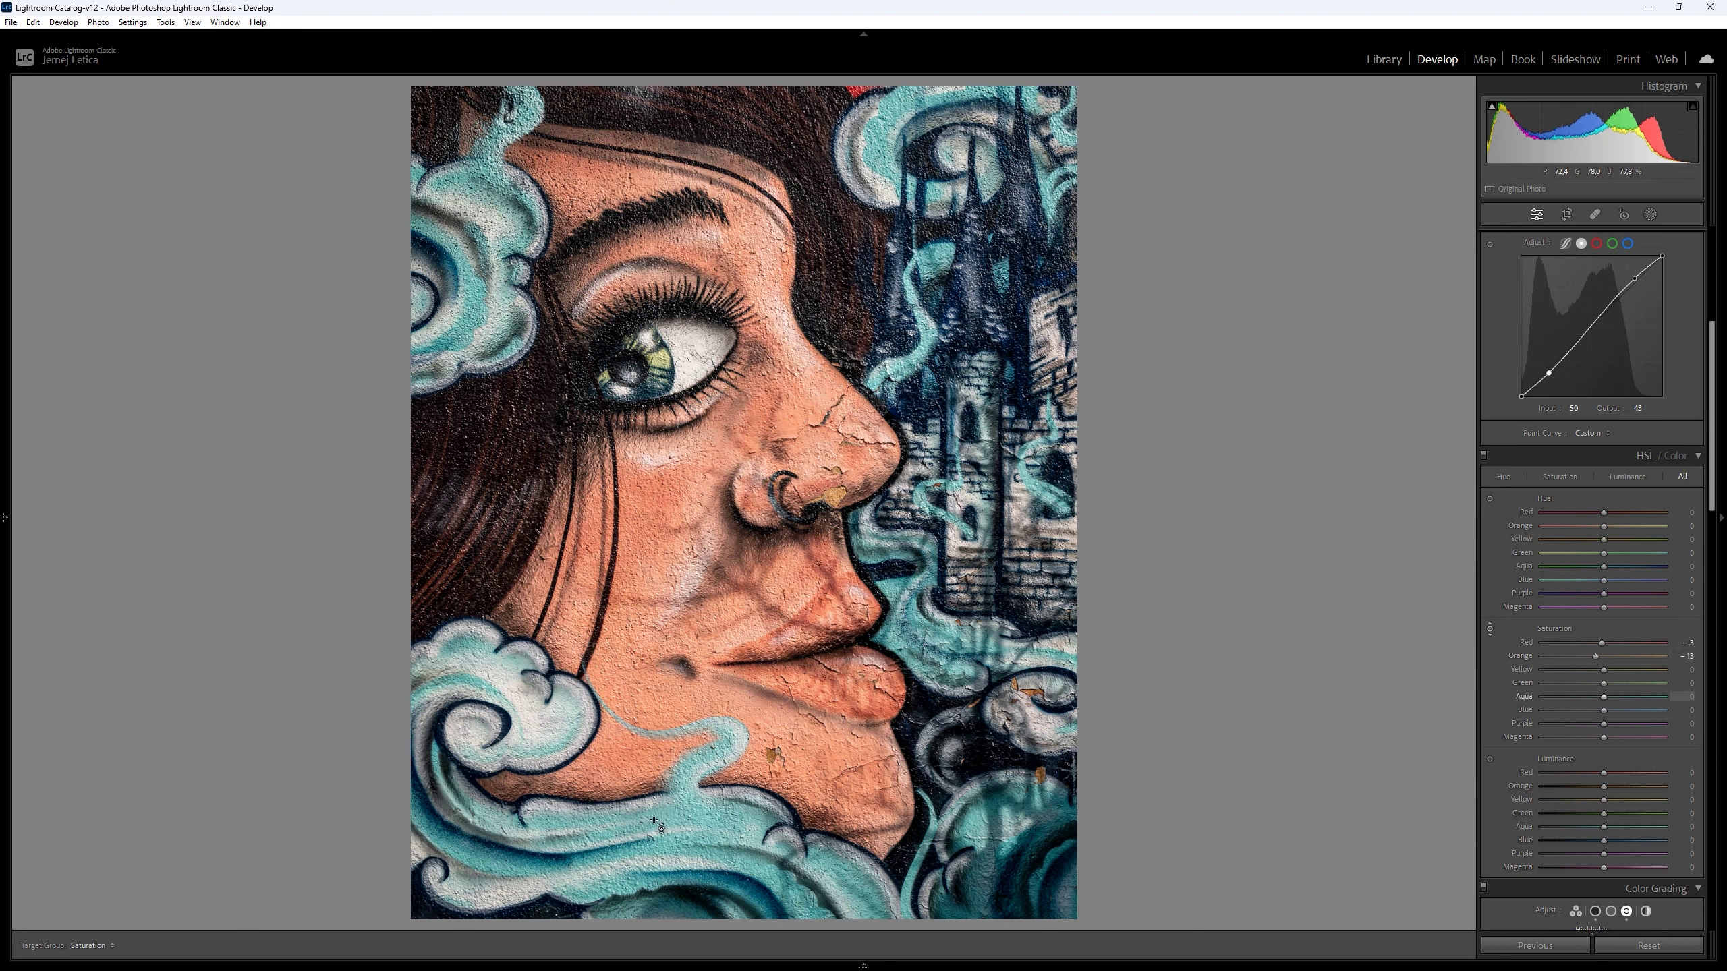
{"action": "left_click_drag", "start_coordinate": [544, 735], "coordinate": [543, 755]}
- Shift the orange, yellow and blue hues, Yellow near −17, and desaturate Orange further
{"action": "left_click", "coordinate": [1488, 499]}
{"action": "left_click_drag", "start_coordinate": [1582, 540], "coordinate": [1594, 524]}
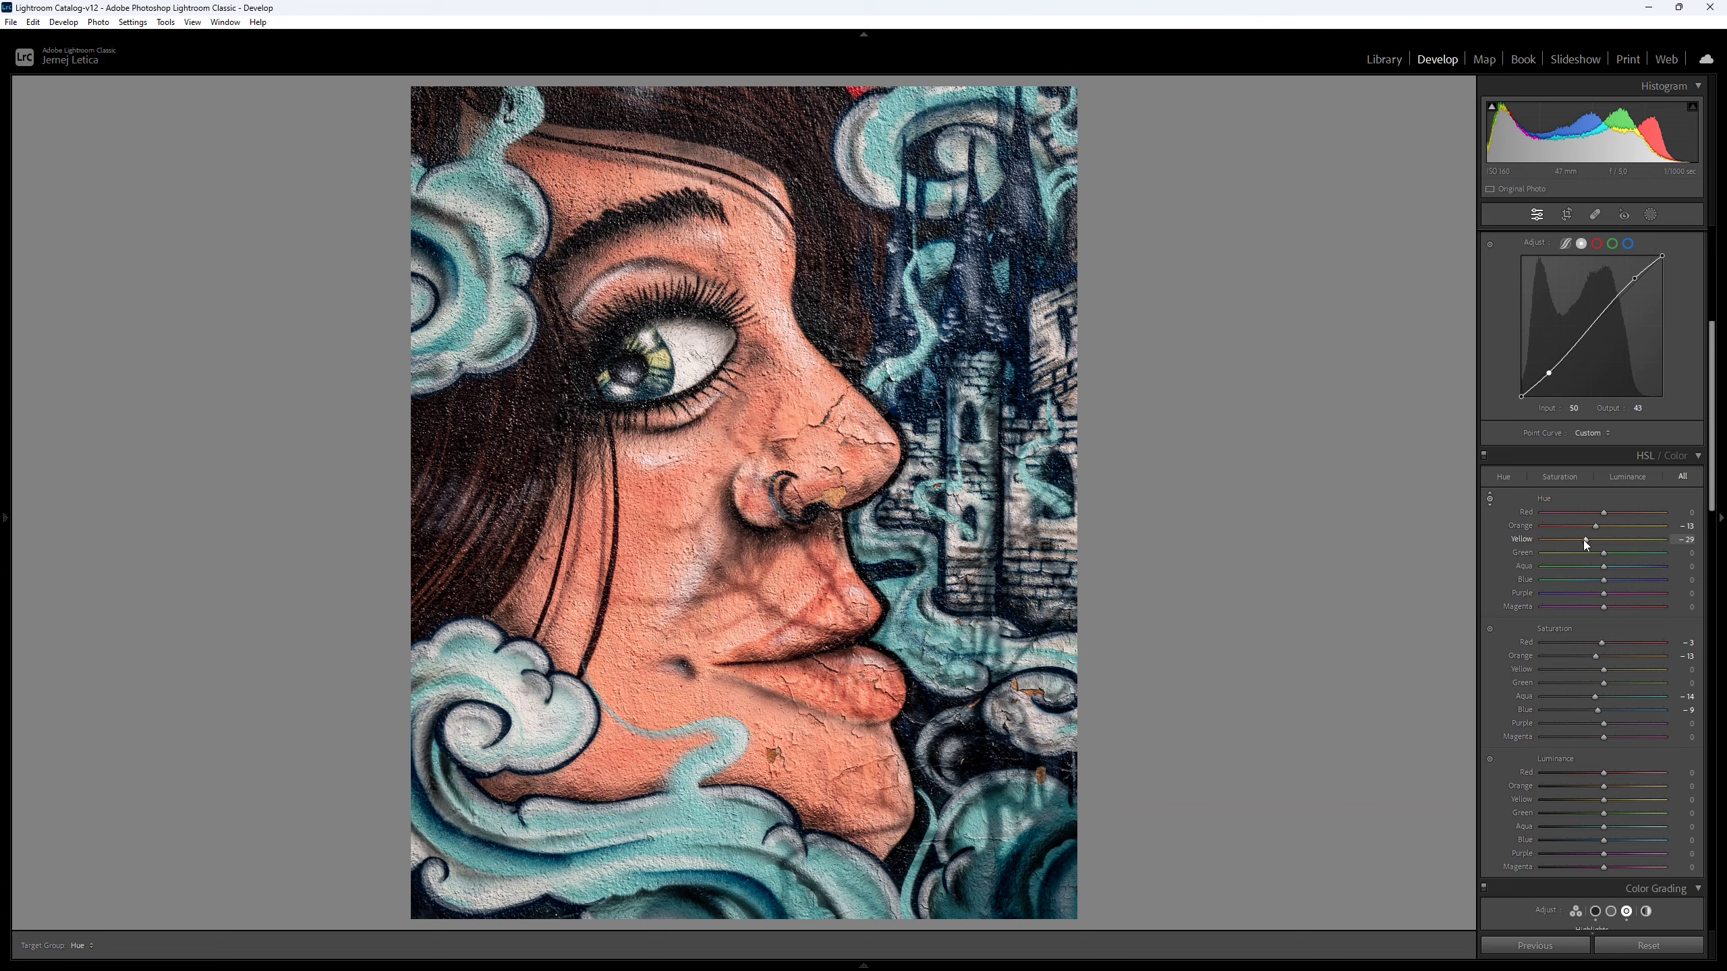
{"action": "left_click", "coordinate": [1585, 540]}
{"action": "left_click_drag", "start_coordinate": [1613, 577], "coordinate": [1619, 577]}
{"action": "left_click_drag", "start_coordinate": [1601, 655], "coordinate": [1589, 655]}
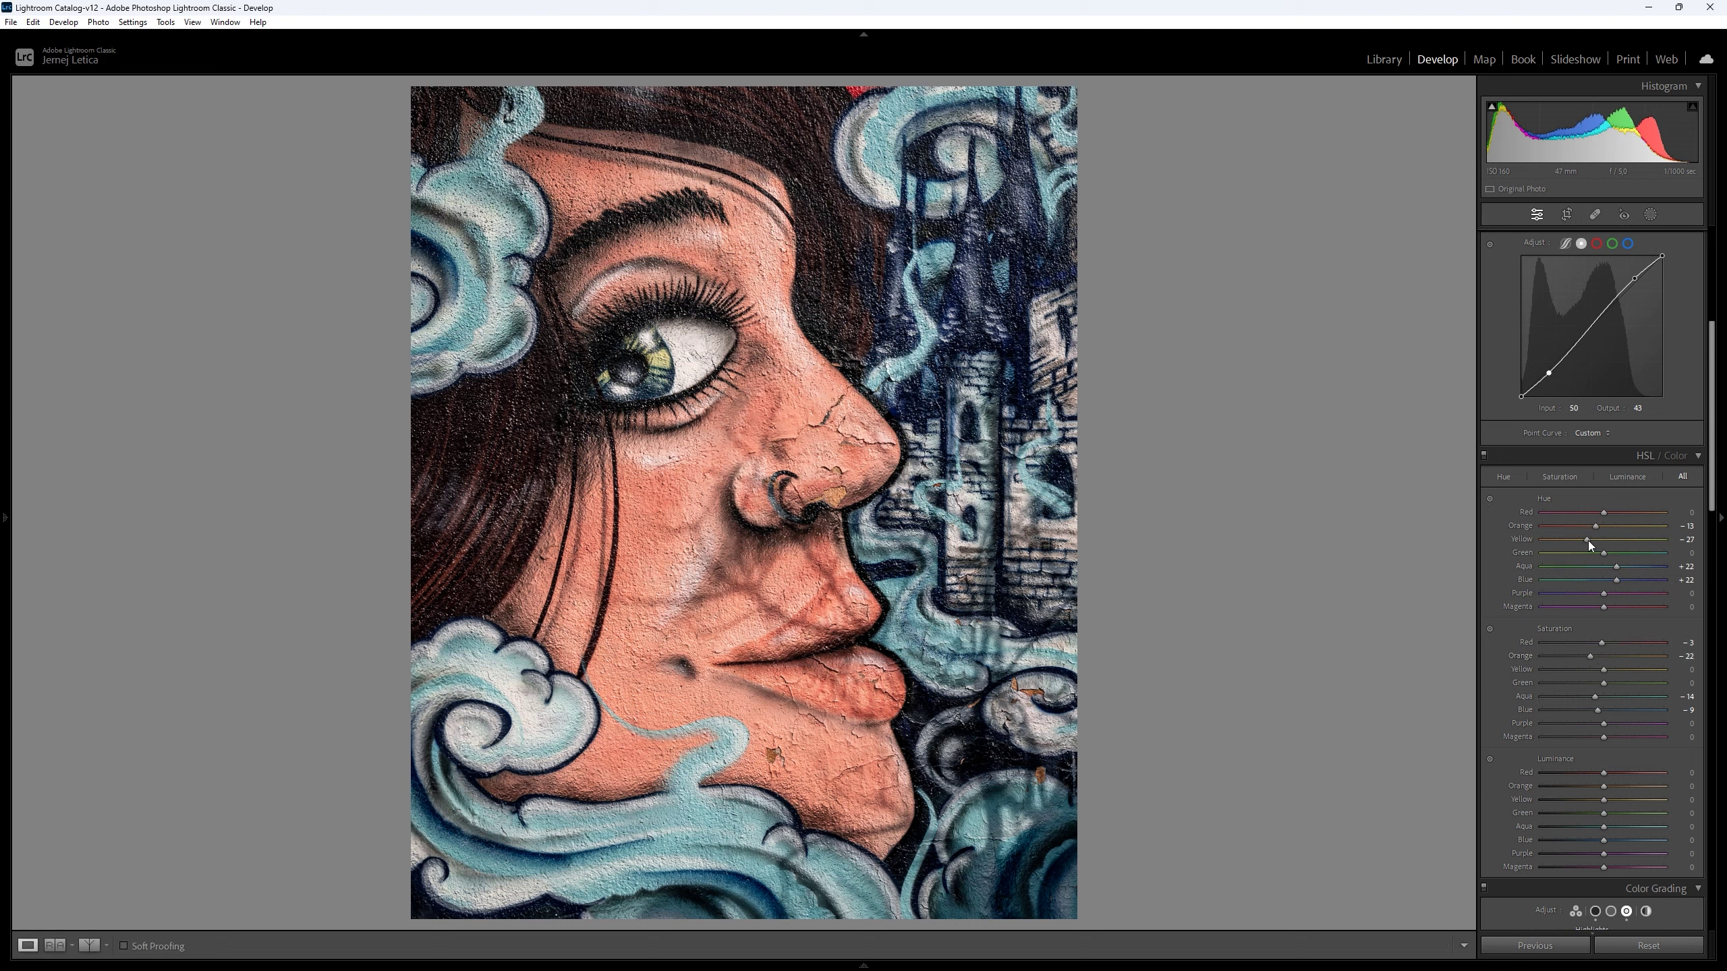
{"action": "left_click_drag", "start_coordinate": [1588, 541], "coordinate": [1600, 527]}
{"action": "left_click", "coordinate": [93, 948]}
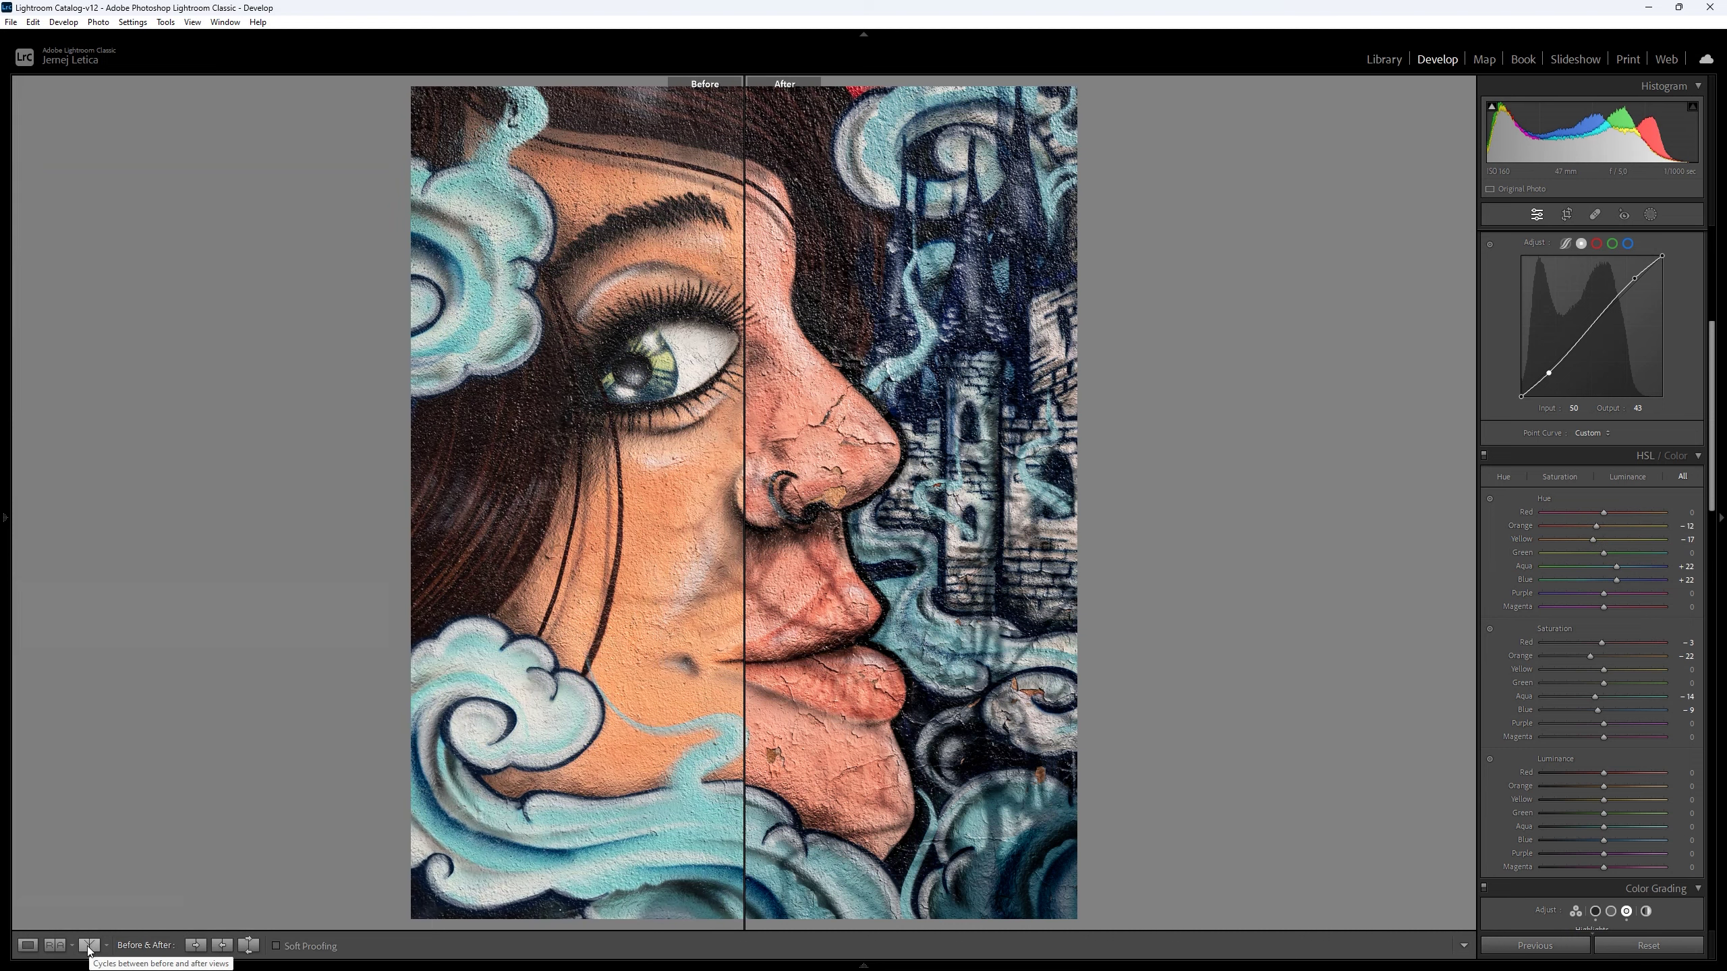
{"action": "left_click", "coordinate": [89, 951]}
{"action": "left_click", "coordinate": [89, 951]}
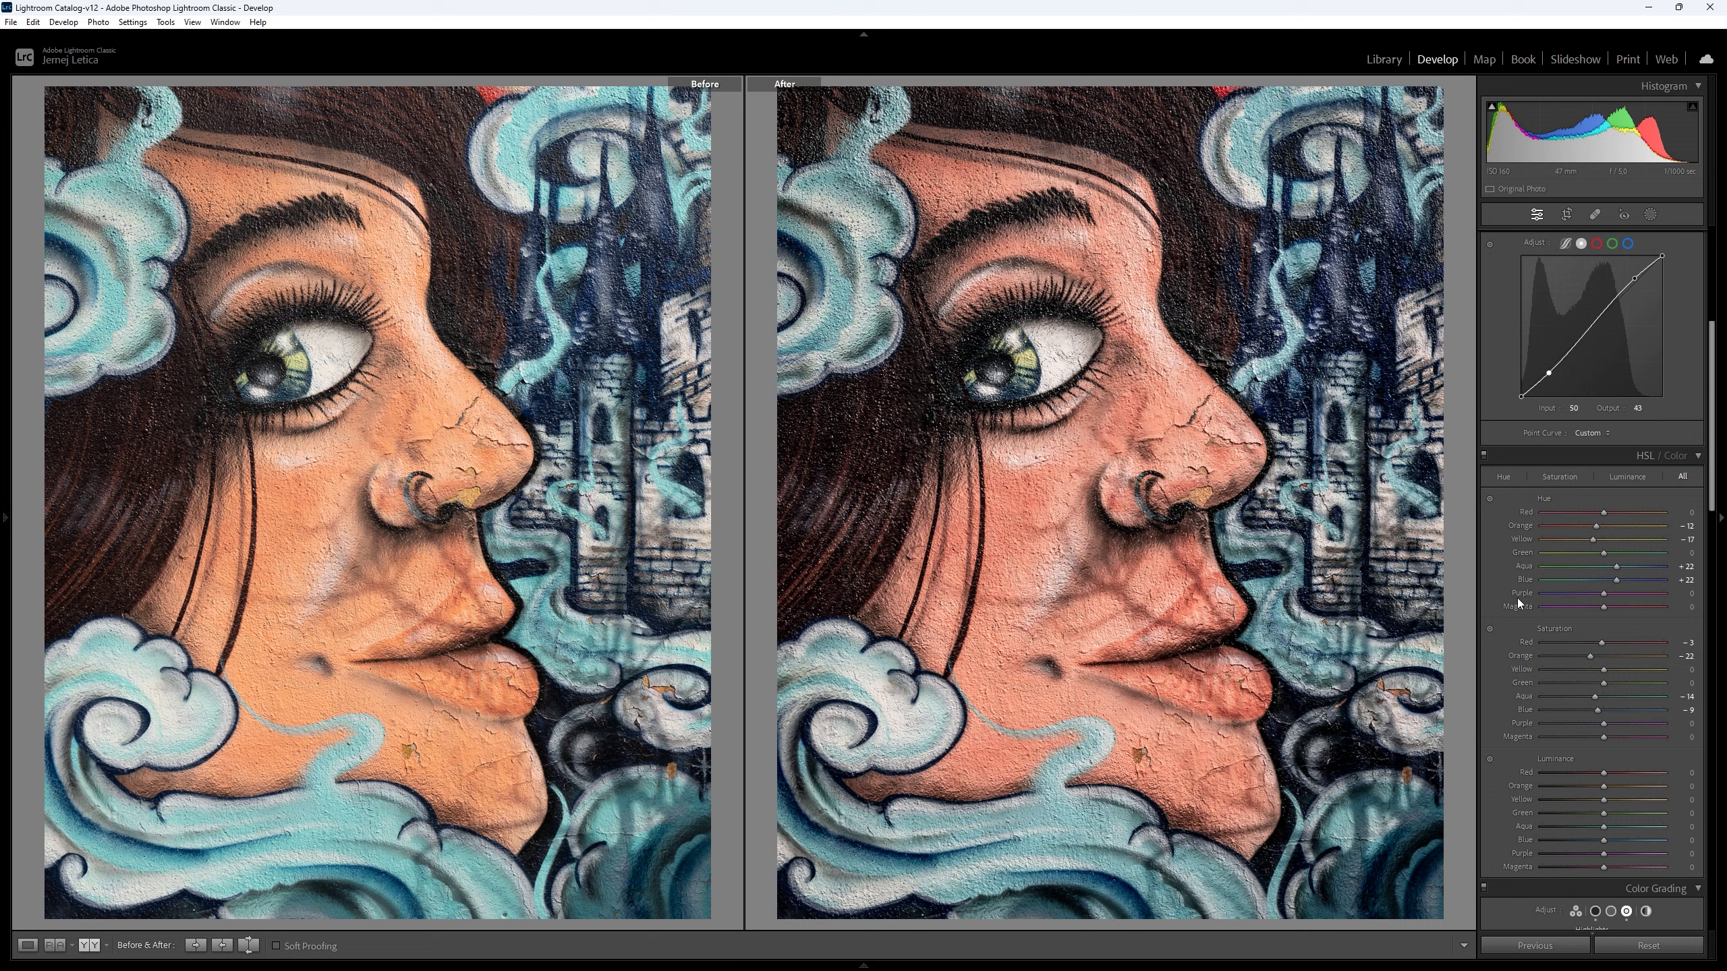
{"action": "left_click", "coordinate": [27, 946]}
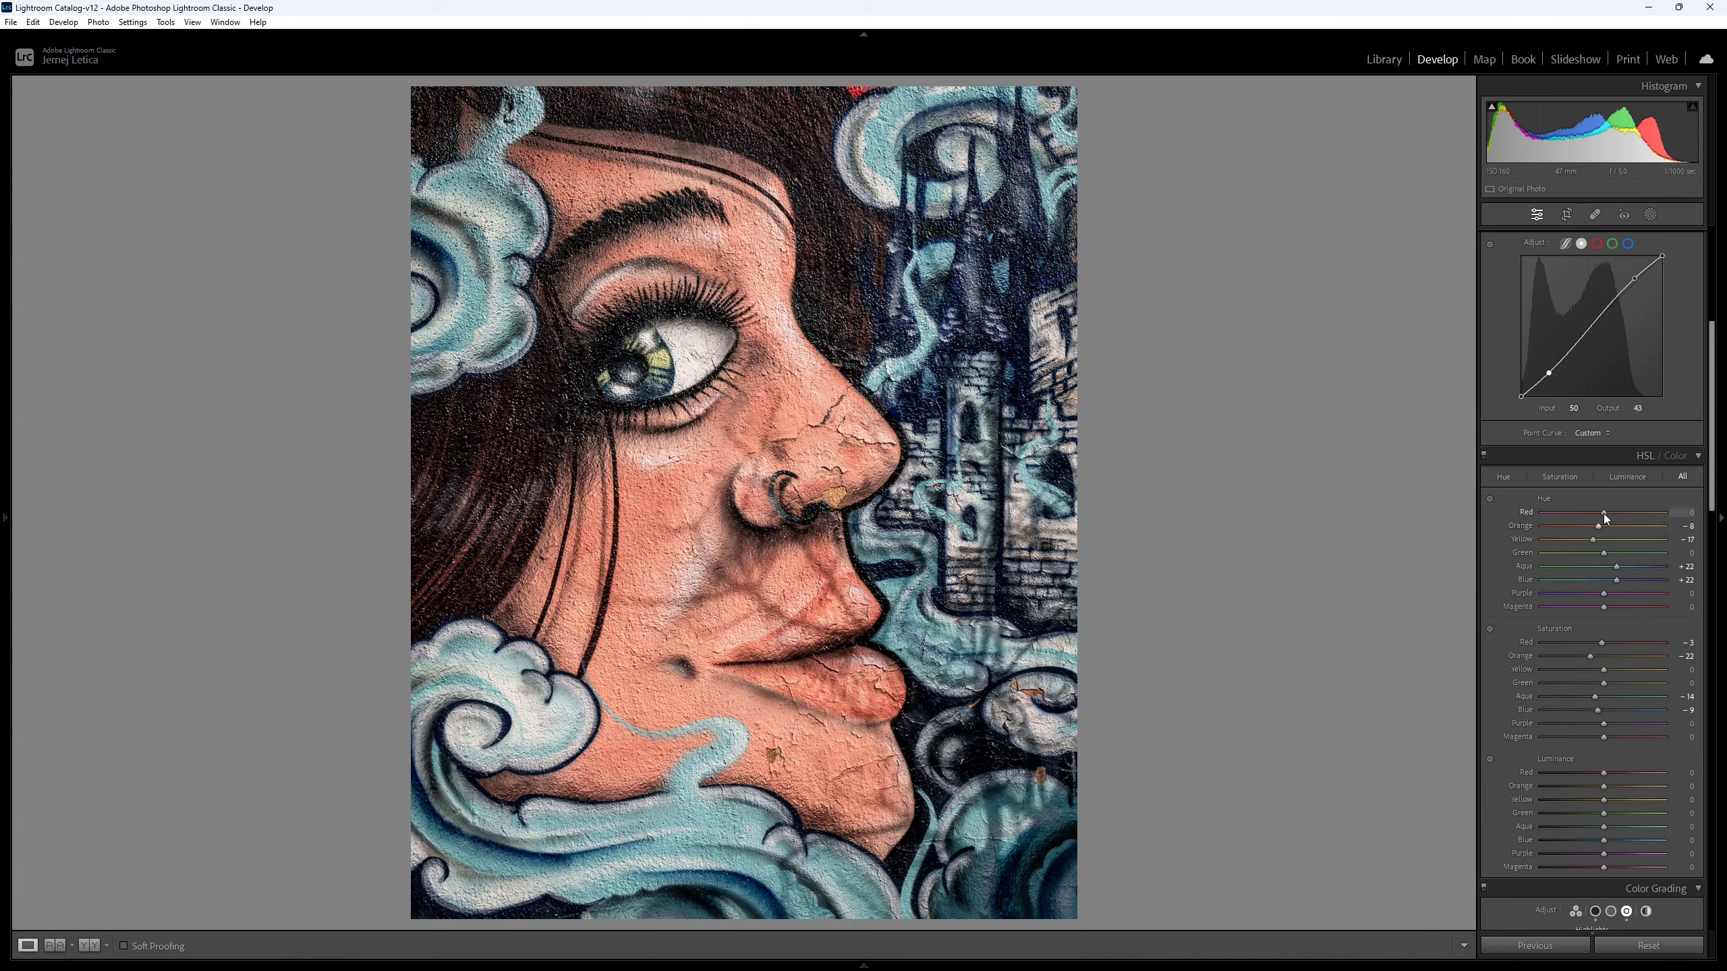
- Push the HSL Red hue to about +14 and deepen Blacks to −63
{"action": "mouse_move", "coordinate": [1602, 512]}
{"action": "left_mouse_down"}
{"action": "mouse_move", "coordinate": [1618, 512]}
{"action": "mouse_move", "coordinate": [1600, 527]}
{"action": "mouse_move", "coordinate": [1610, 511]}
{"action": "left_mouse_up"}
{"action": "scroll", "coordinate": [1525, 436], "scroll_direction": "up", "scroll_amount": 5}
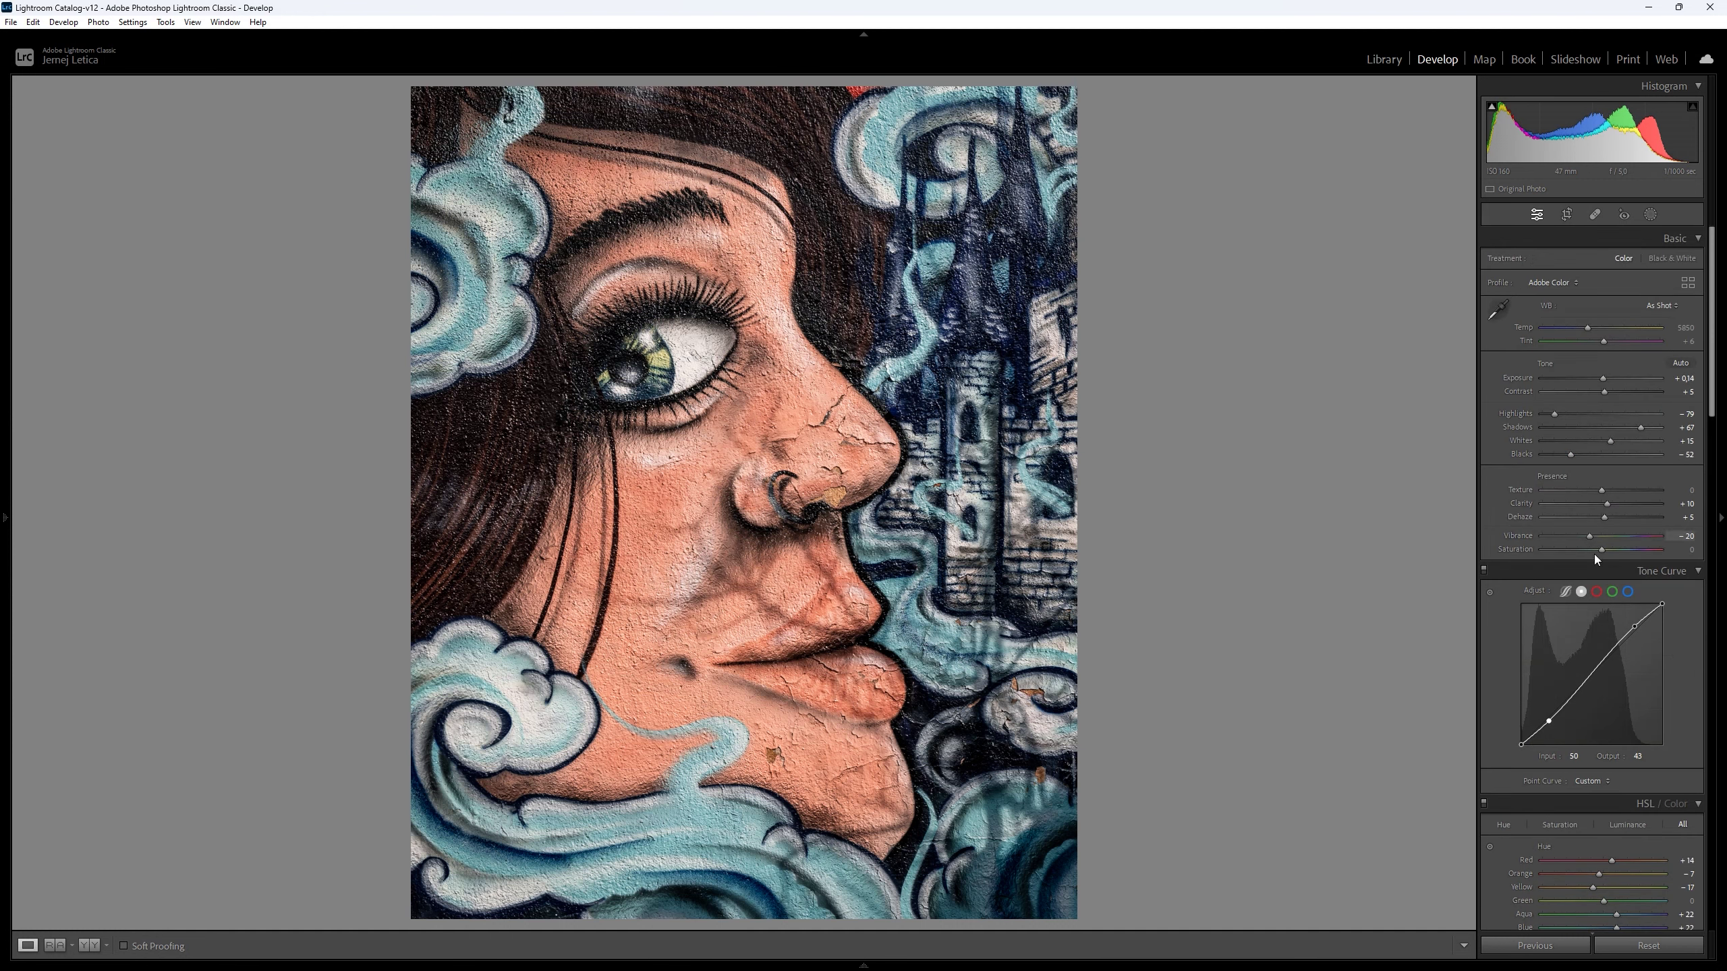
{"action": "mouse_move", "coordinate": [1571, 454]}
{"action": "left_click_drag", "start_coordinate": [1570, 454], "coordinate": [1562, 455]}
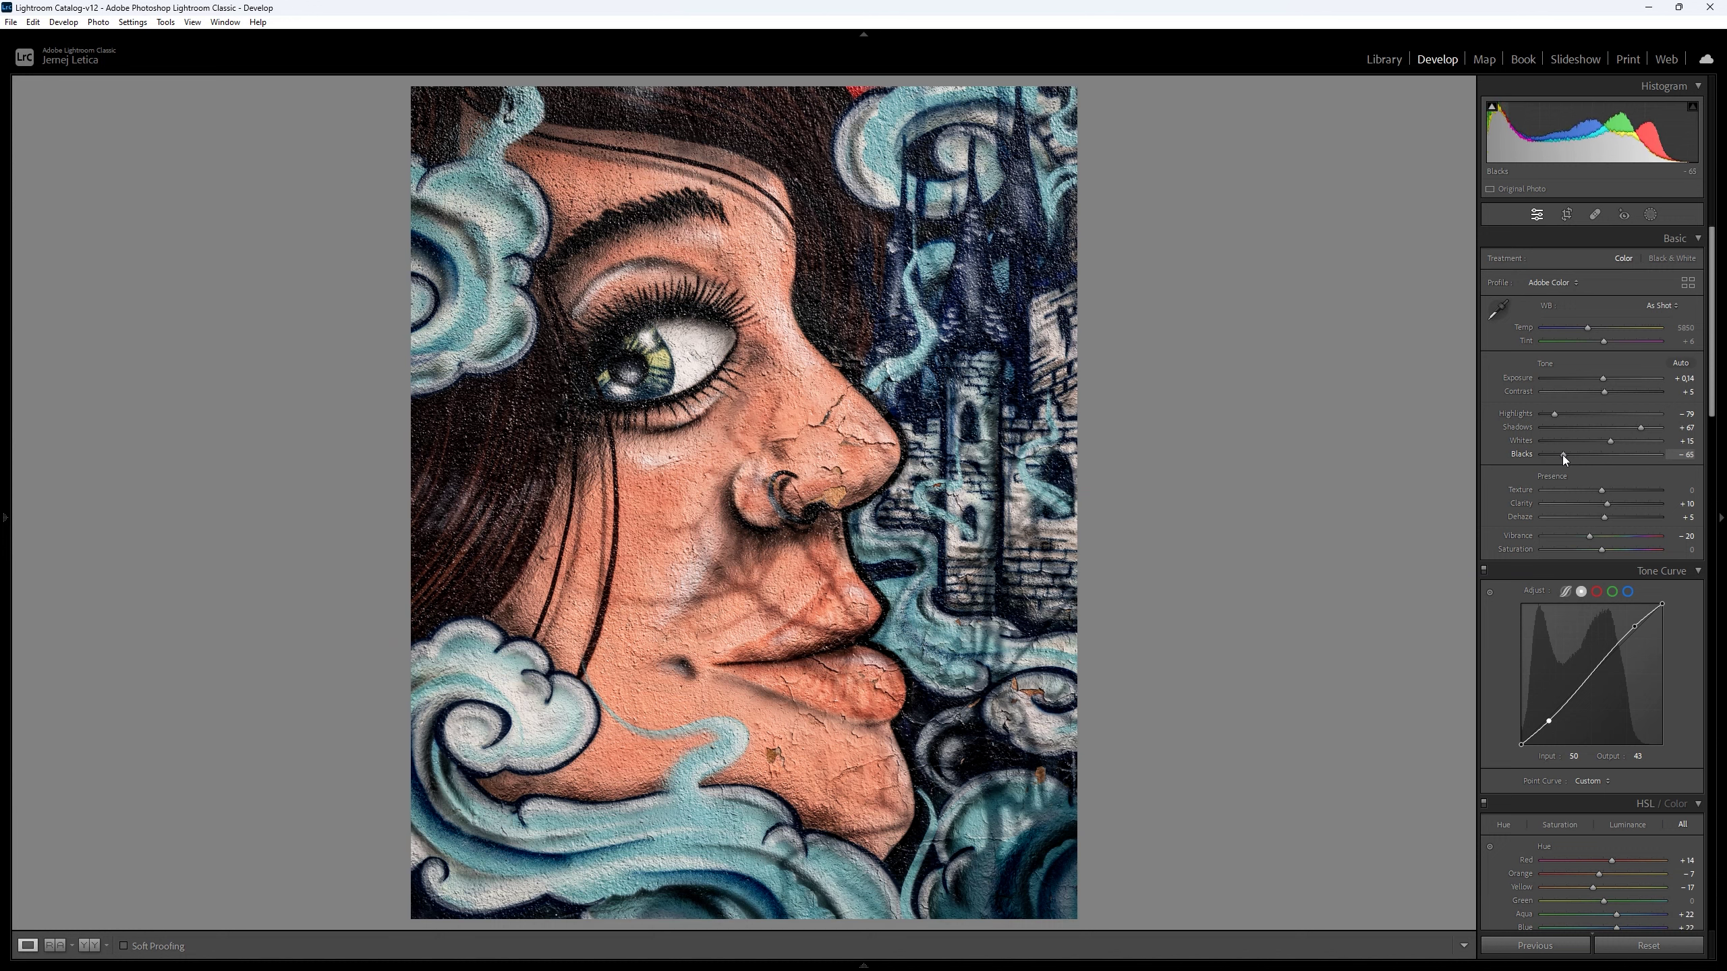
{"action": "key", "text": "Up"}
{"action": "key", "text": "Up"}
- Zoom in to inspect the wave texture at full size
{"action": "scroll", "coordinate": [1523, 643], "scroll_direction": "down", "scroll_amount": 3}
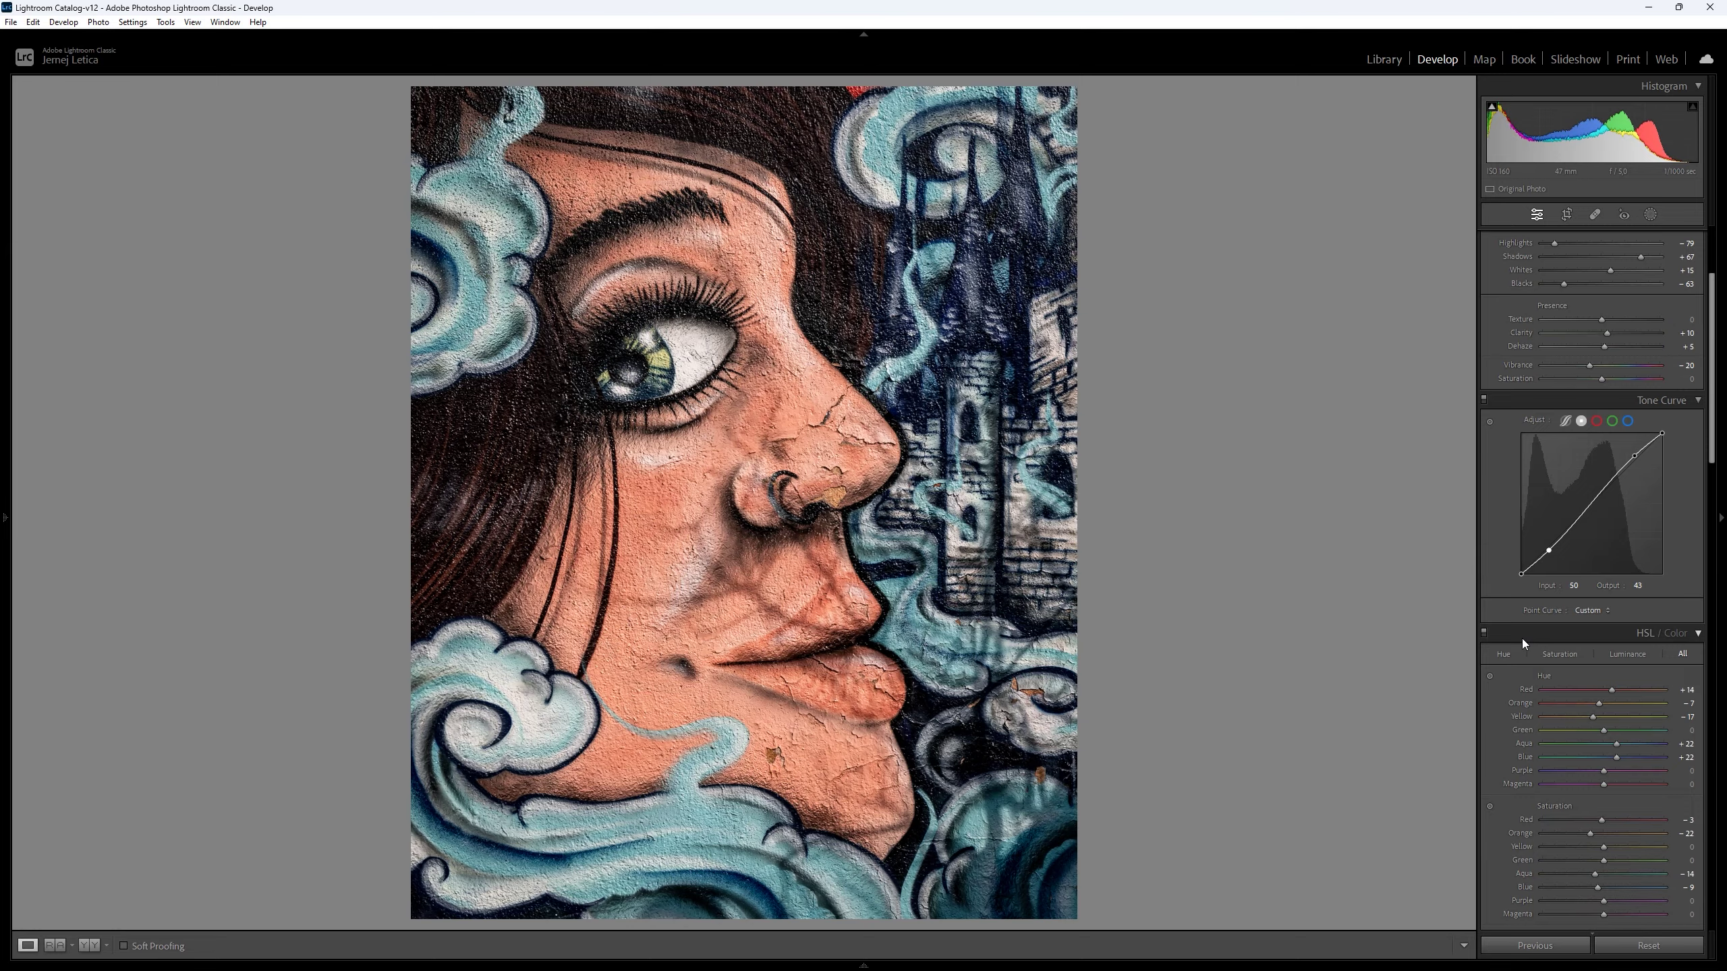
{"action": "left_click_drag", "start_coordinate": [921, 303], "coordinate": [918, 487]}
{"action": "mouse_move", "coordinate": [502, 855]}
{"action": "left_mouse_down"}
{"action": "mouse_move", "coordinate": [566, 741]}
{"action": "mouse_move", "coordinate": [721, 710]}
{"action": "left_mouse_up"}
- With the Hue targeted tool, raise Aqua hue to +83, then pull Blue hue down to +12
{"action": "scroll", "coordinate": [1529, 750], "scroll_direction": "down", "scroll_amount": 3}
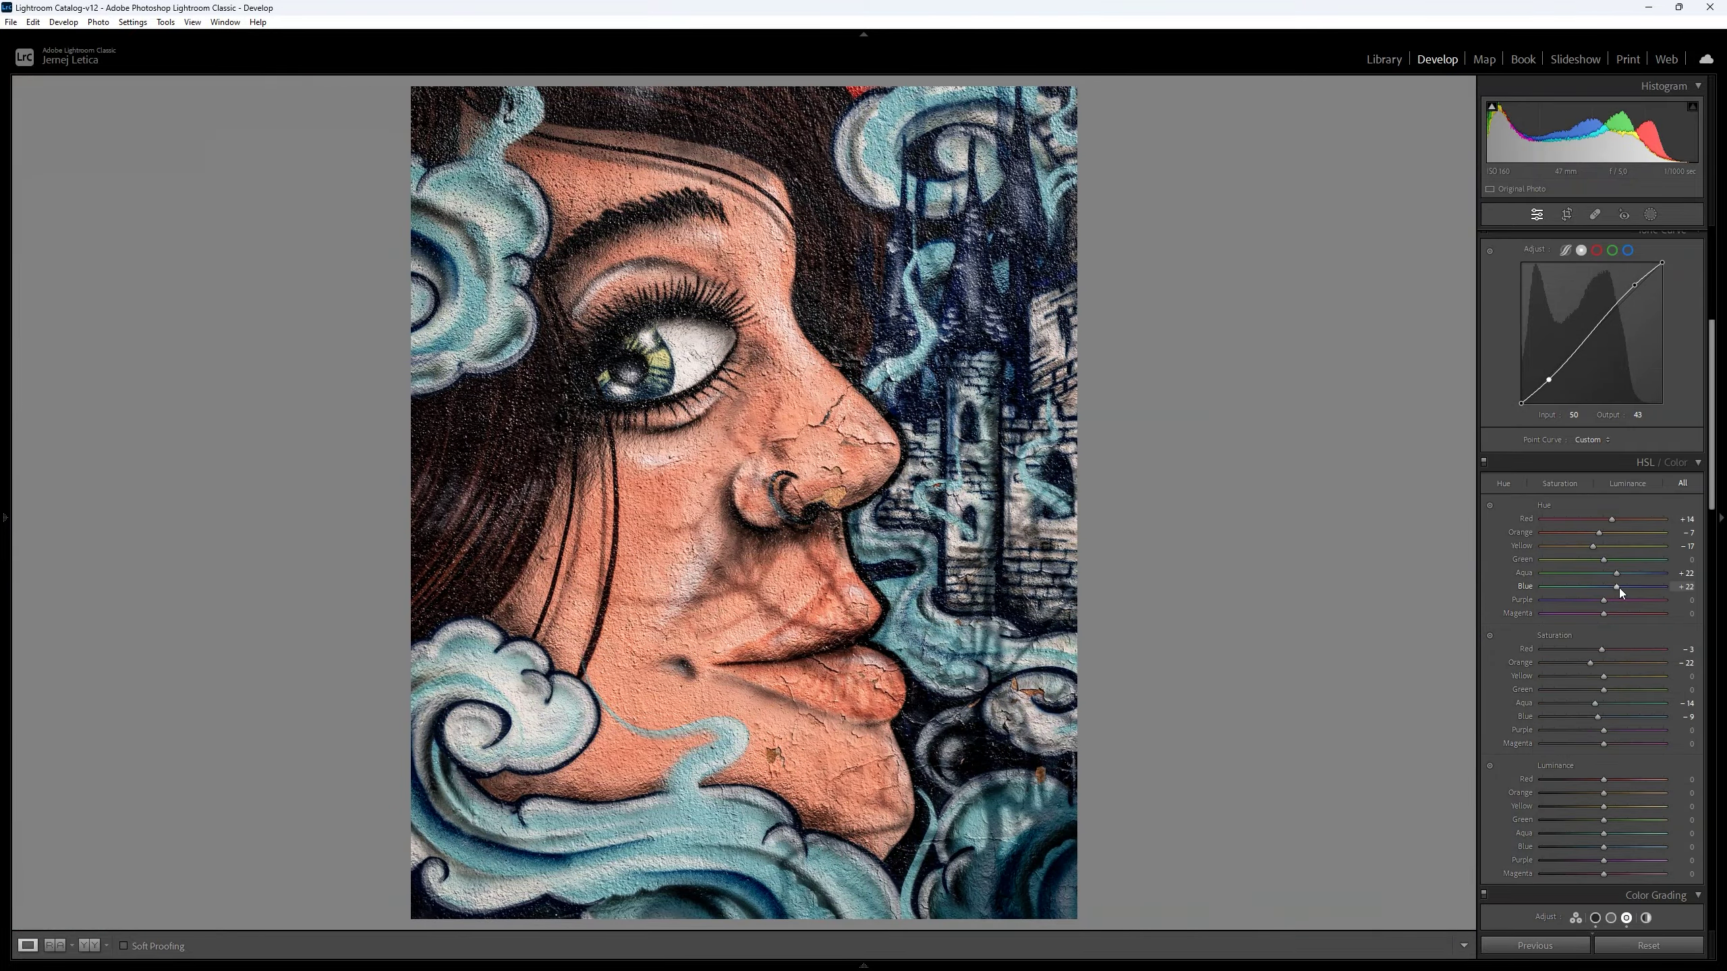
{"action": "left_click", "coordinate": [1490, 505]}
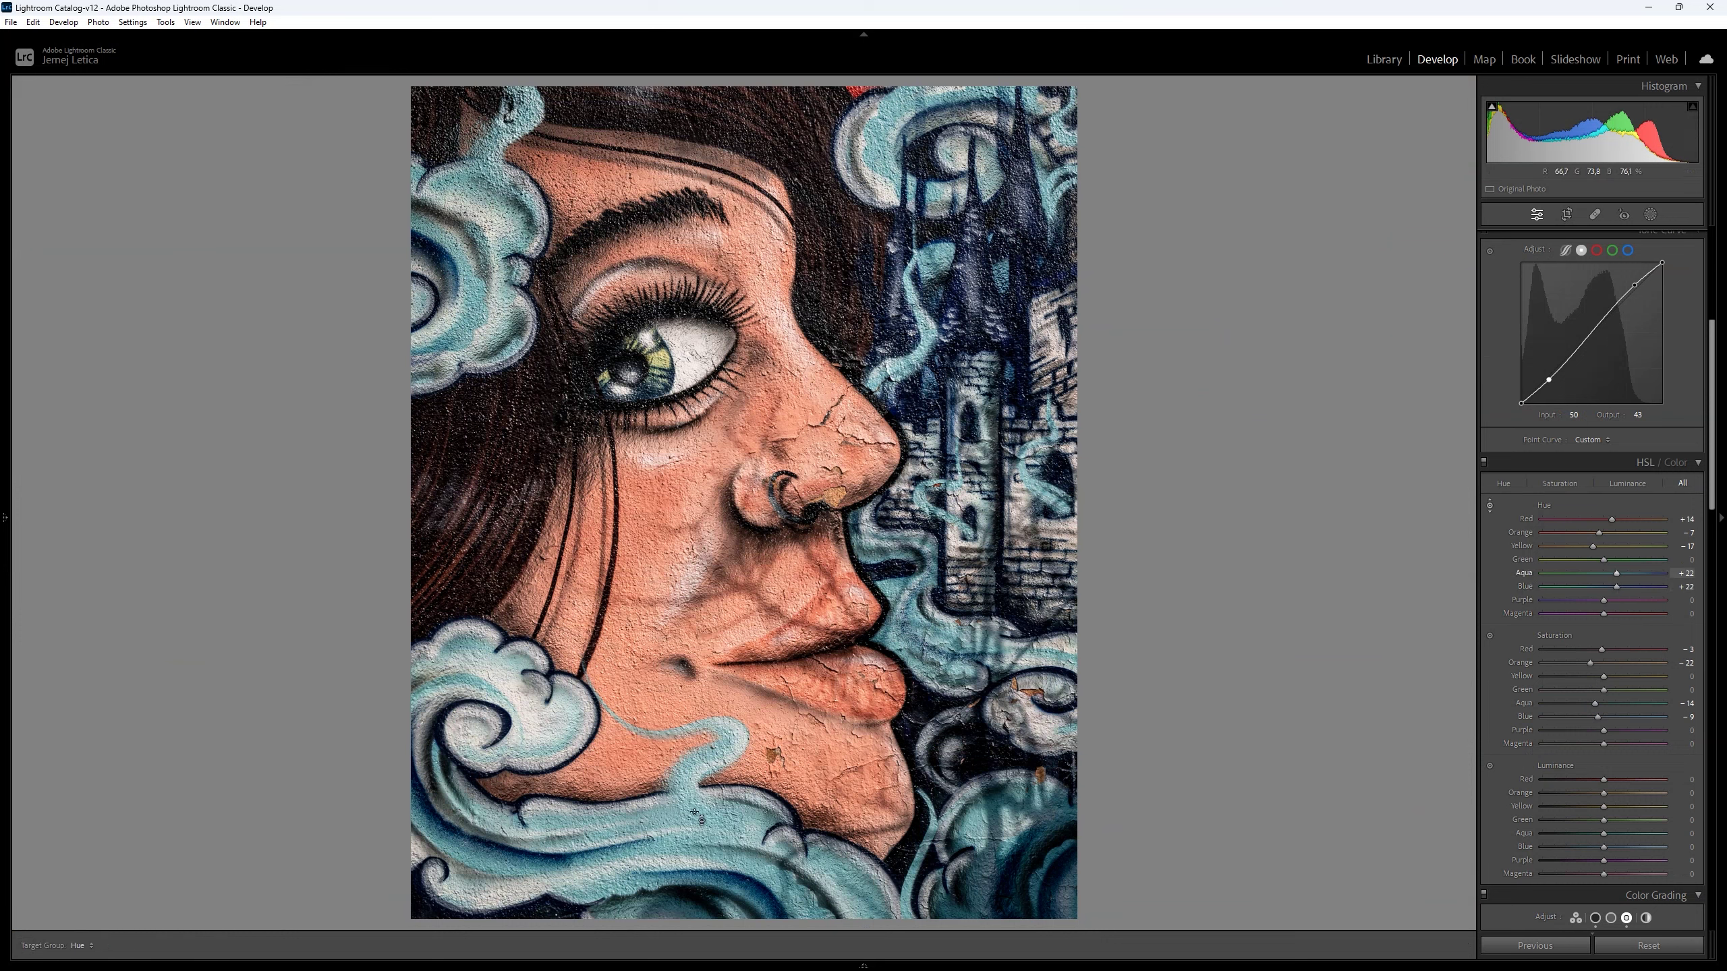
{"action": "key", "text": "Up"}
{"action": "key", "text": "Up"}
{"action": "key", "text": "Up"}
{"action": "key", "text": "Up"}
{"action": "key", "text": "Up"}
{"action": "key", "text": "Up"}
{"action": "mouse_move", "coordinate": [1630, 587]}
{"action": "left_mouse_down"}
{"action": "mouse_move", "coordinate": [1607, 588]}
{"action": "mouse_move", "coordinate": [1657, 580]}
{"action": "left_mouse_up"}
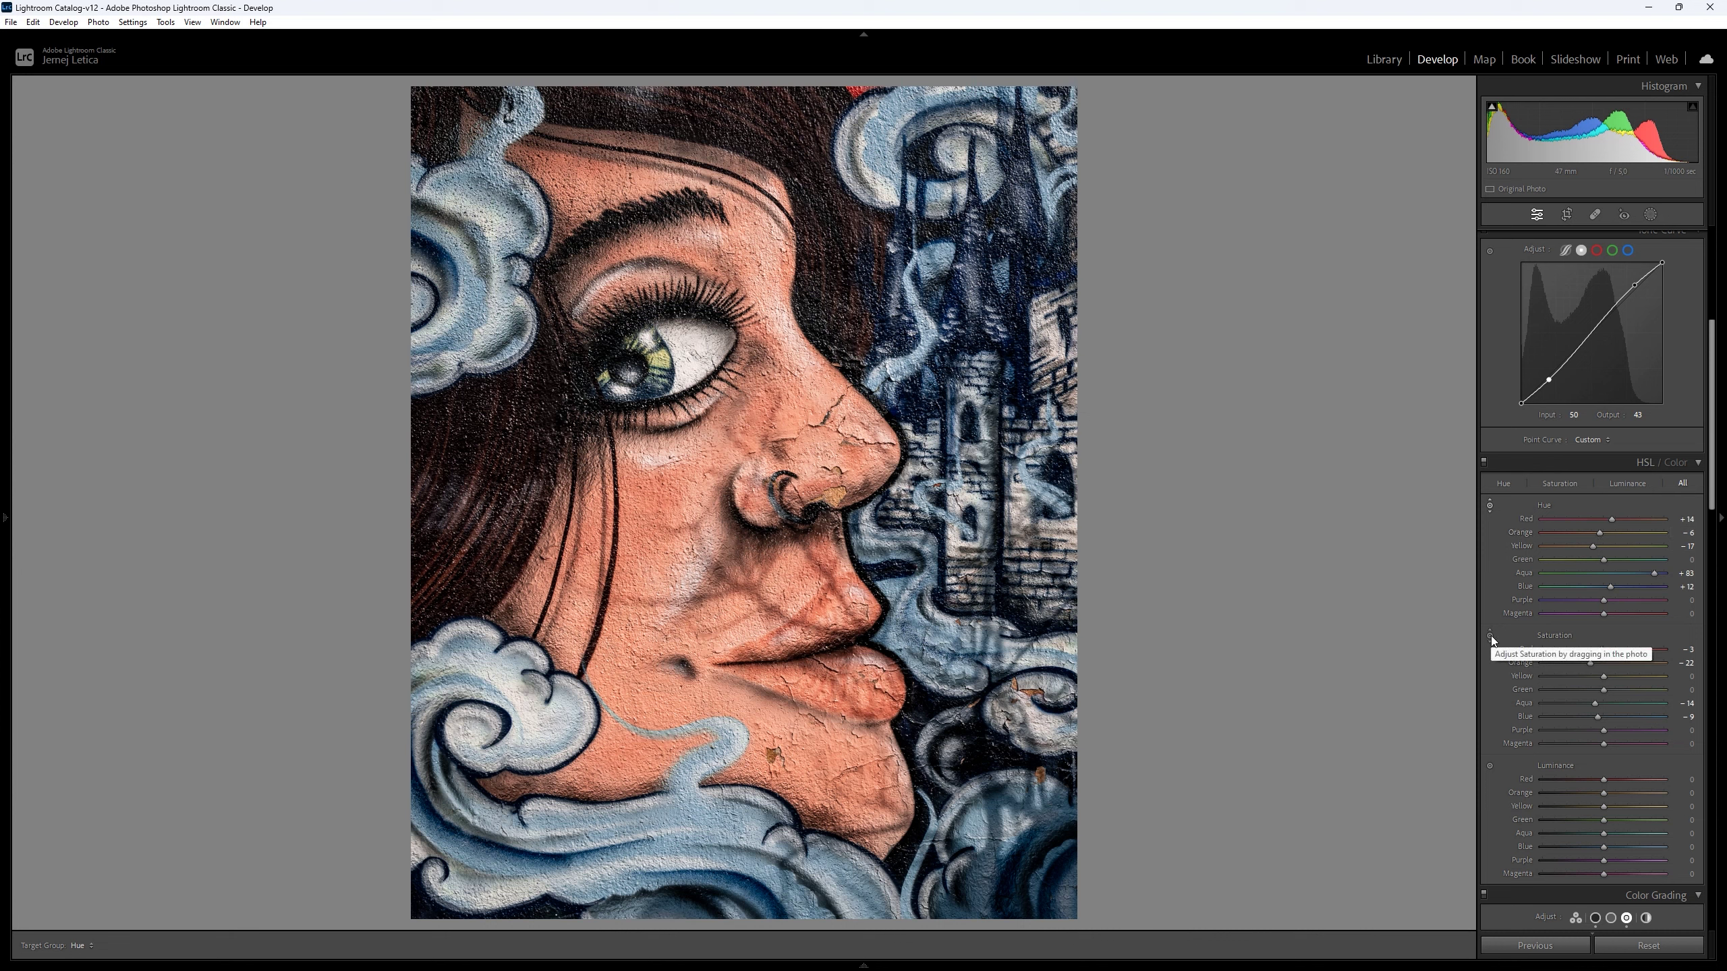
- Nudge Vibrance down and set overall Saturation to about −3 in the Basic panel
{"action": "scroll", "coordinate": [1485, 645], "scroll_direction": "up", "scroll_amount": 5}
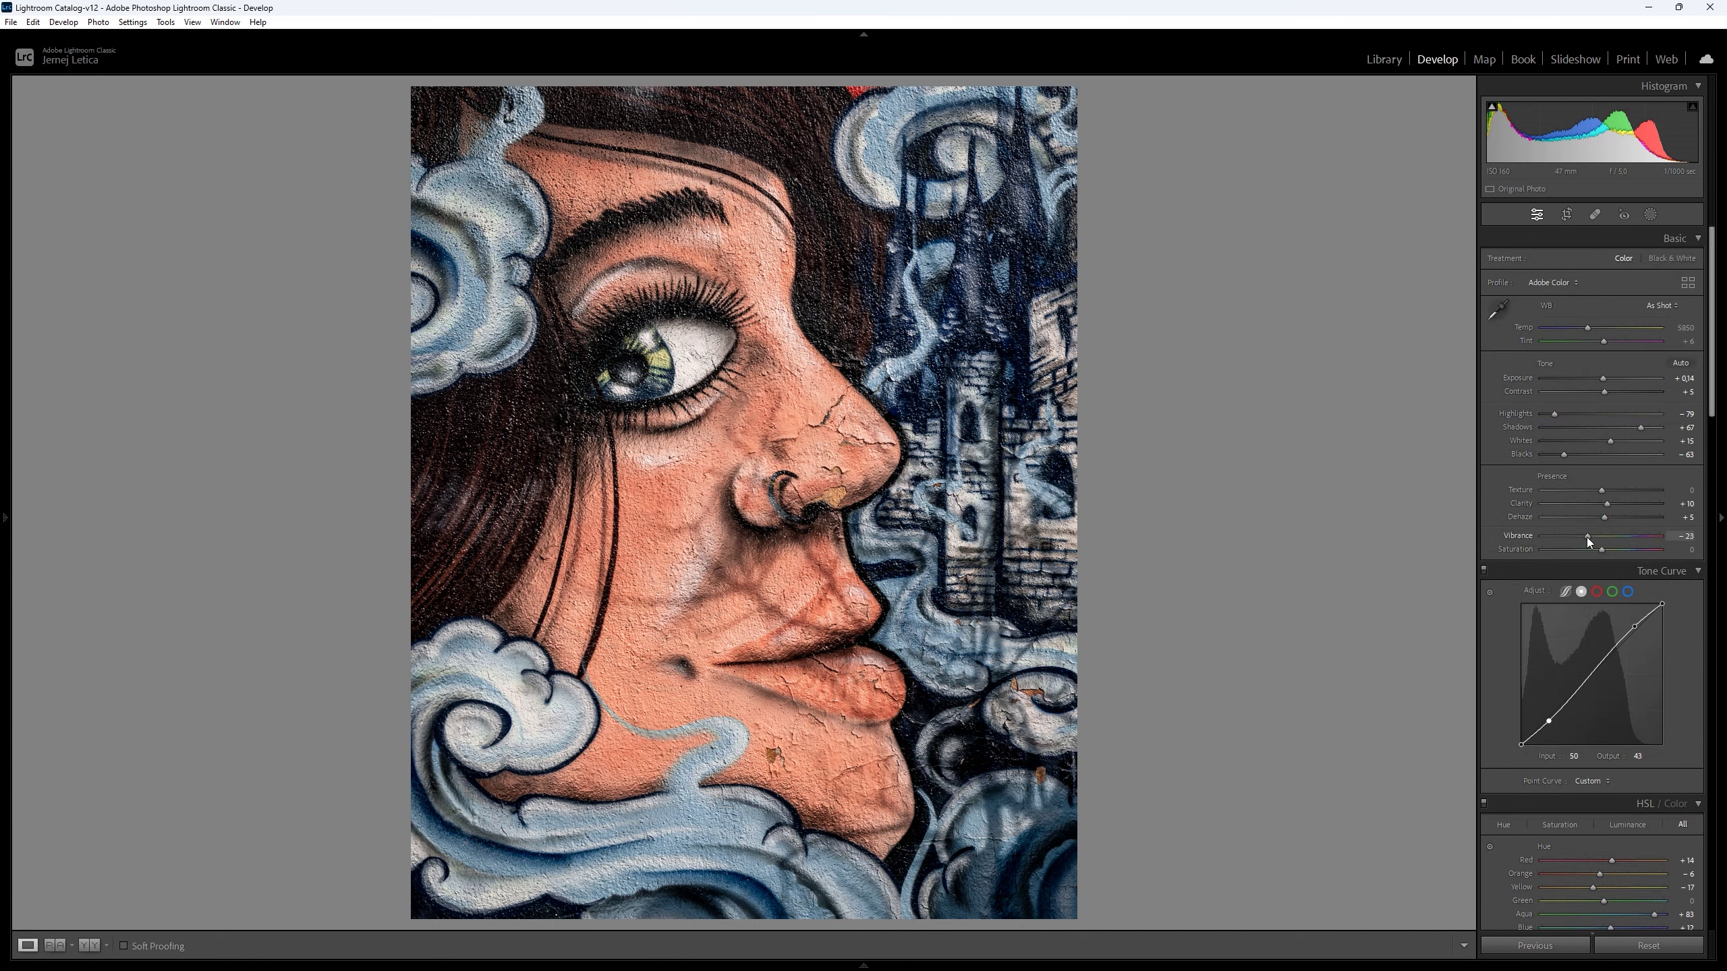
{"action": "left_click_drag", "start_coordinate": [1588, 539], "coordinate": [1590, 539]}
{"action": "key", "text": "Down"}
{"action": "key", "text": "Down"}
{"action": "key", "text": "Down"}
{"action": "left_click_drag", "start_coordinate": [1596, 551], "coordinate": [1603, 550]}
{"action": "scroll", "coordinate": [1500, 664], "scroll_direction": "down", "scroll_amount": 3}
{"action": "scroll", "coordinate": [1500, 664], "scroll_direction": "down", "scroll_amount": 3}
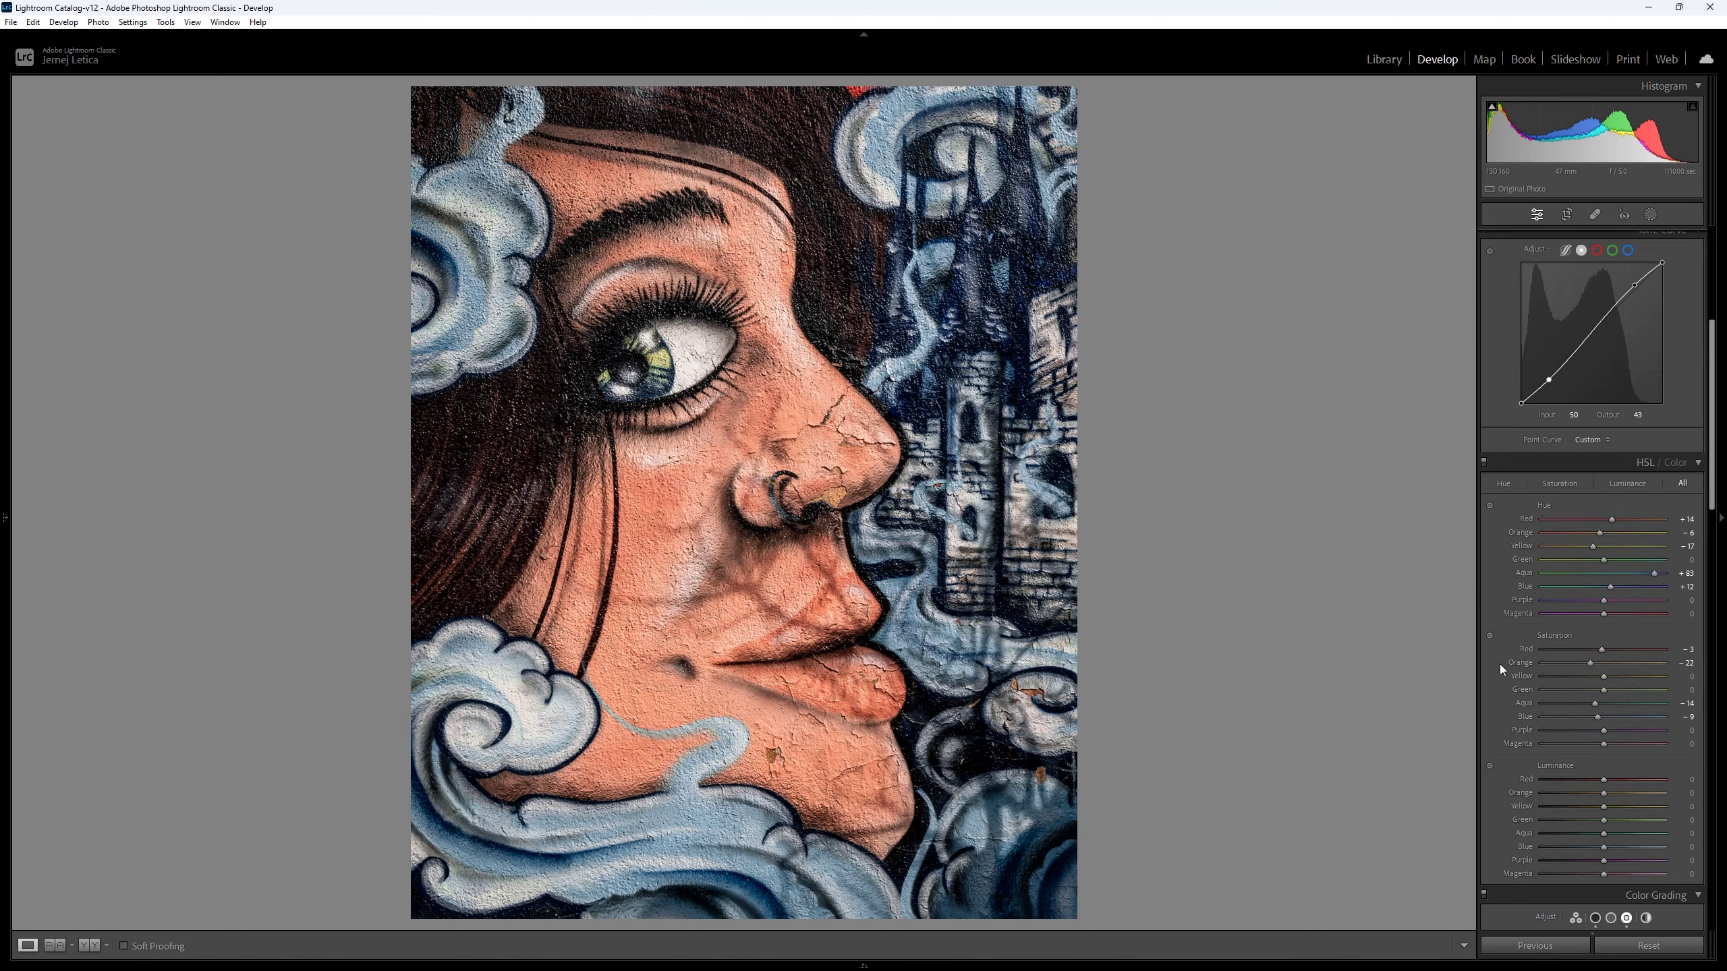
{"action": "left_click", "coordinate": [89, 945]}
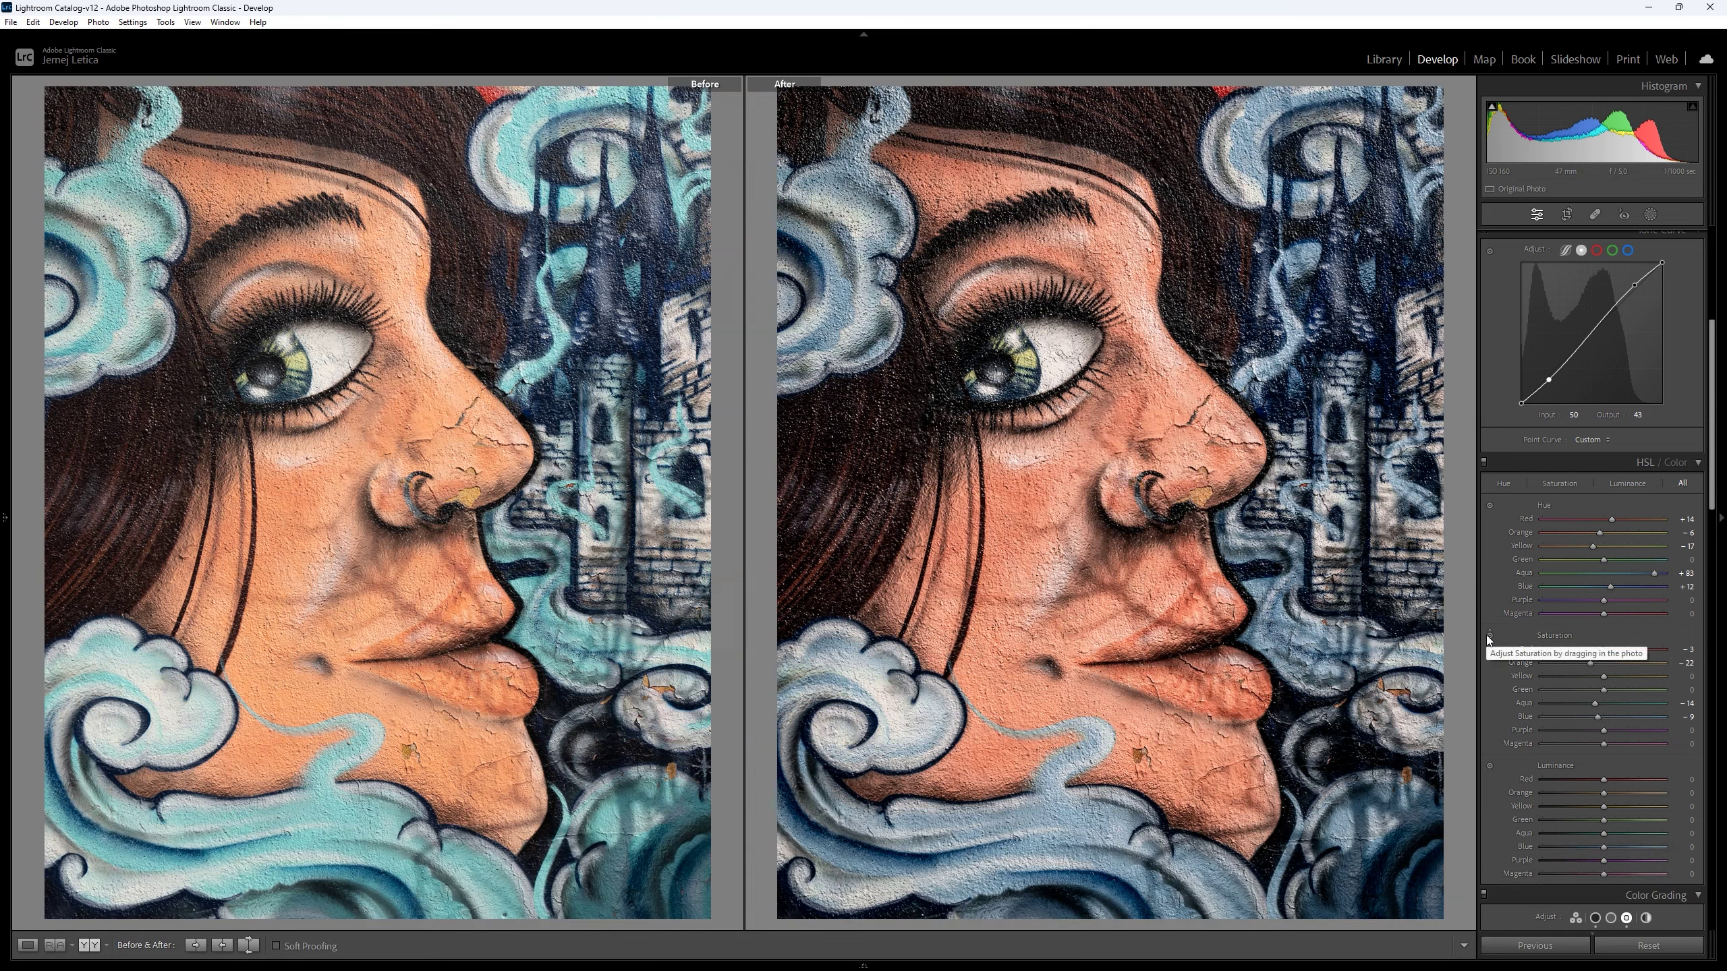
{"action": "left_click", "coordinate": [27, 945]}
{"action": "scroll", "coordinate": [1598, 523], "scroll_direction": "up", "scroll_amount": 5}
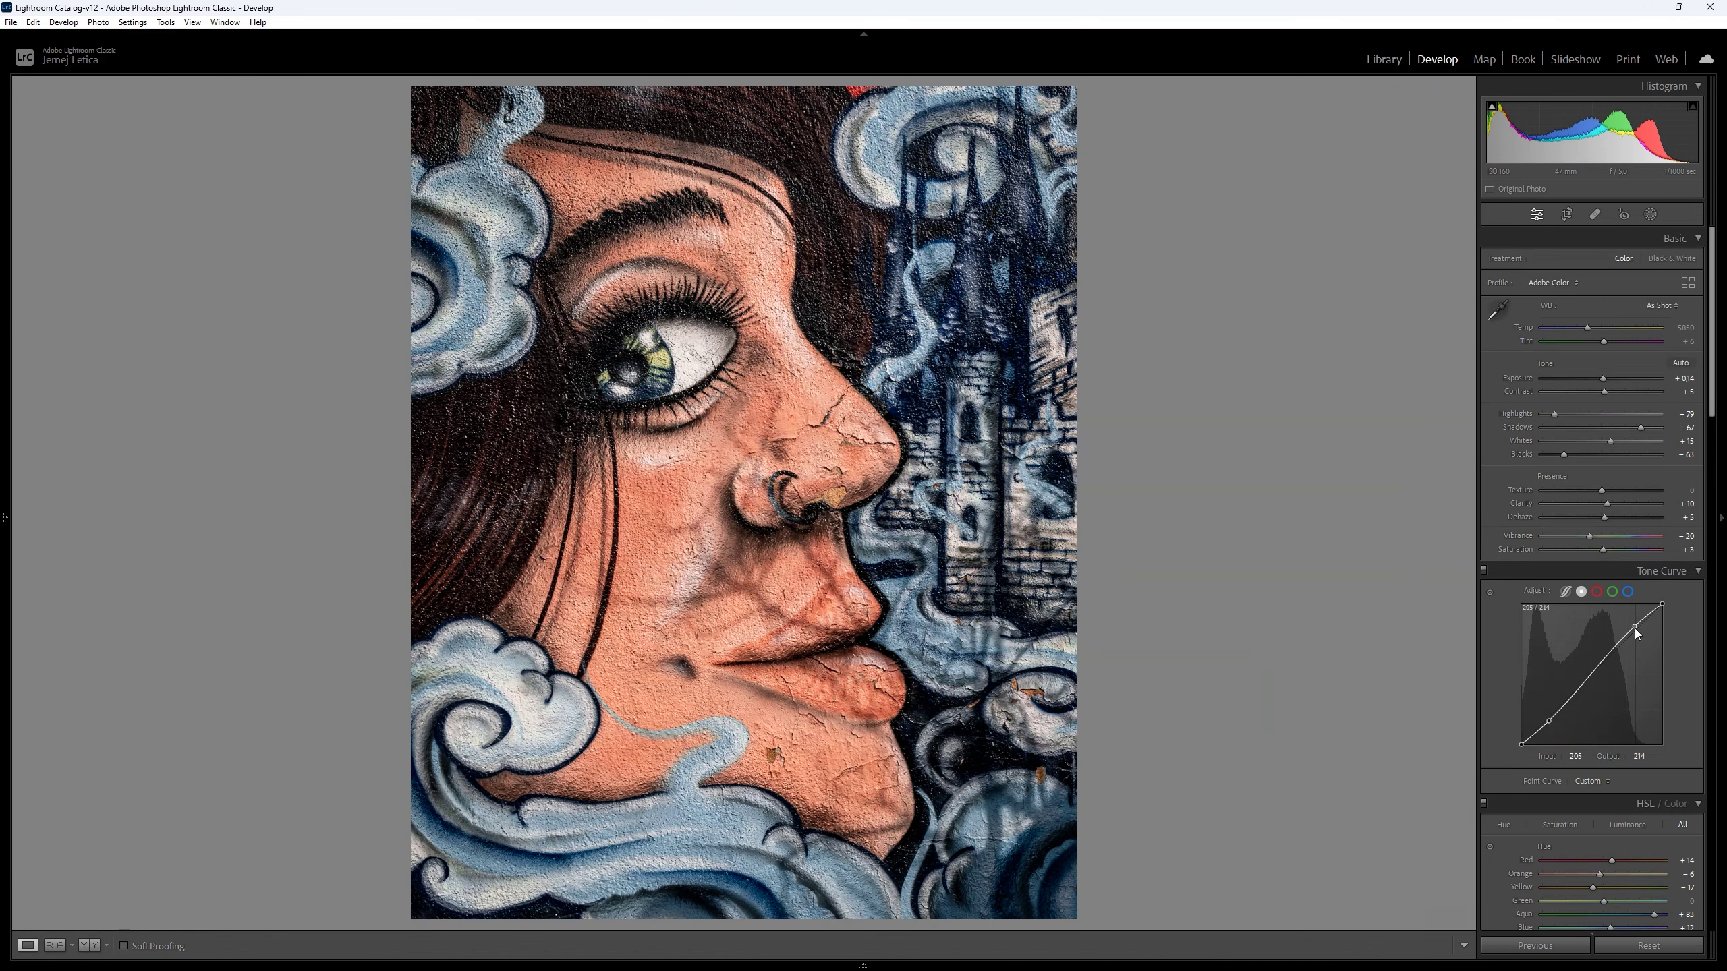
- Raise the Tone Curve upper point to 206→220 and lift Shadows to +72
{"action": "left_click_drag", "start_coordinate": [1635, 629], "coordinate": [1635, 622]}
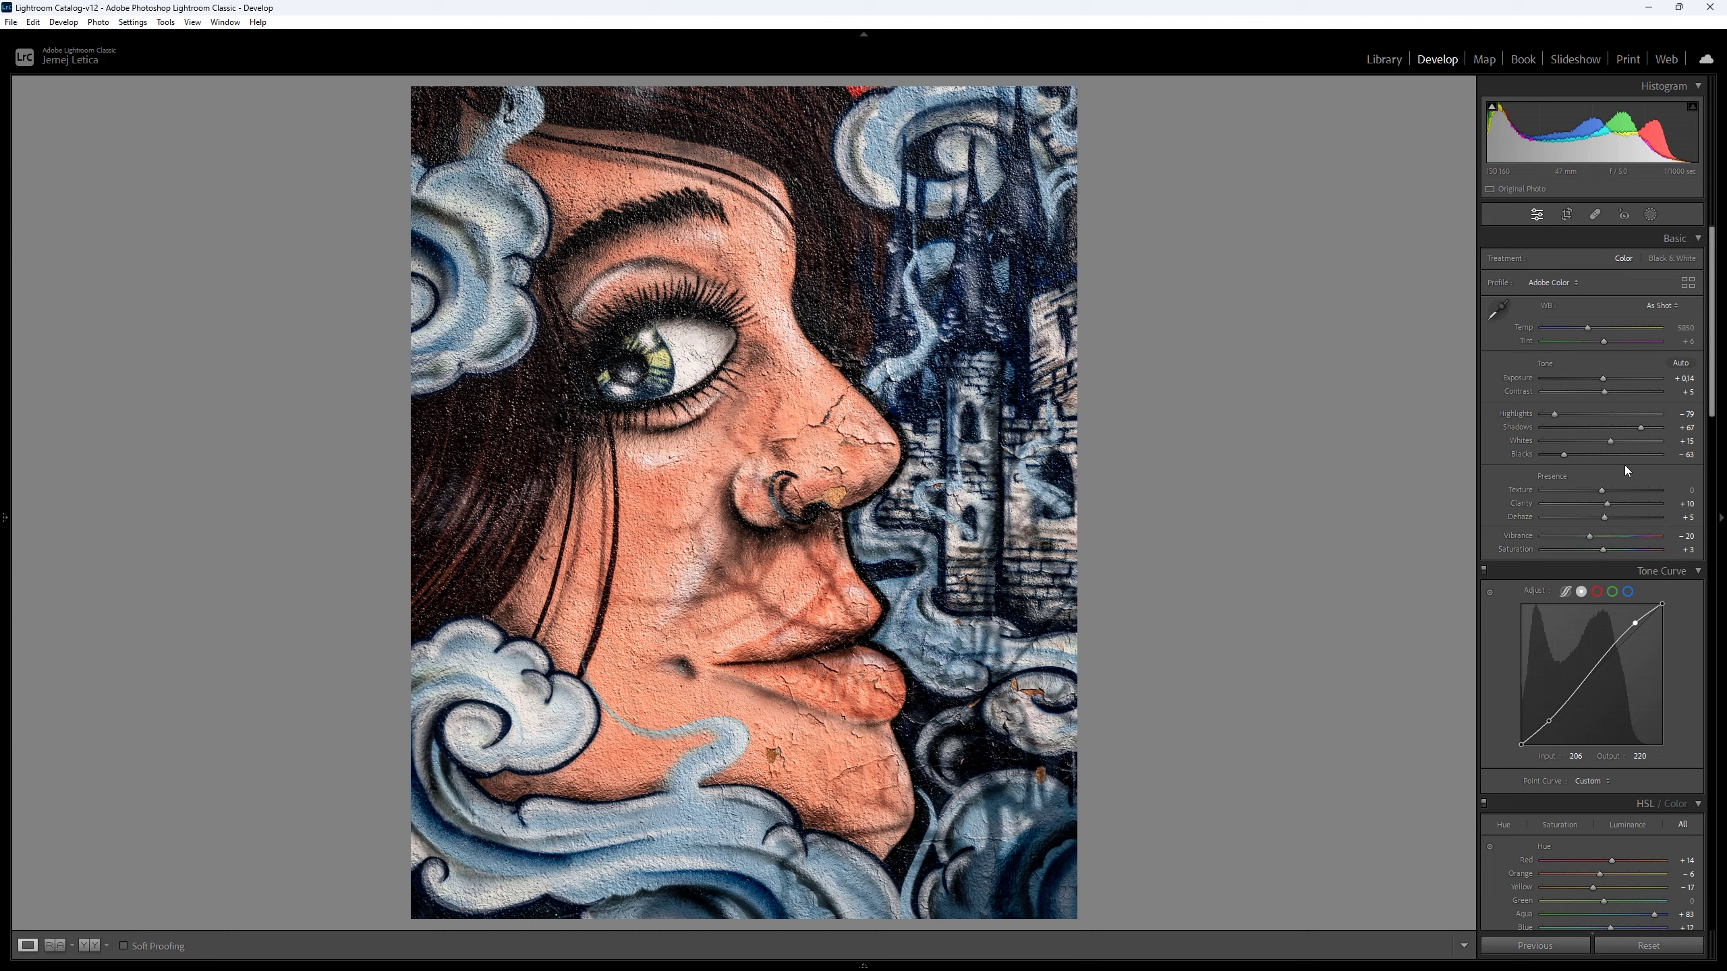
{"action": "key", "text": "Up"}
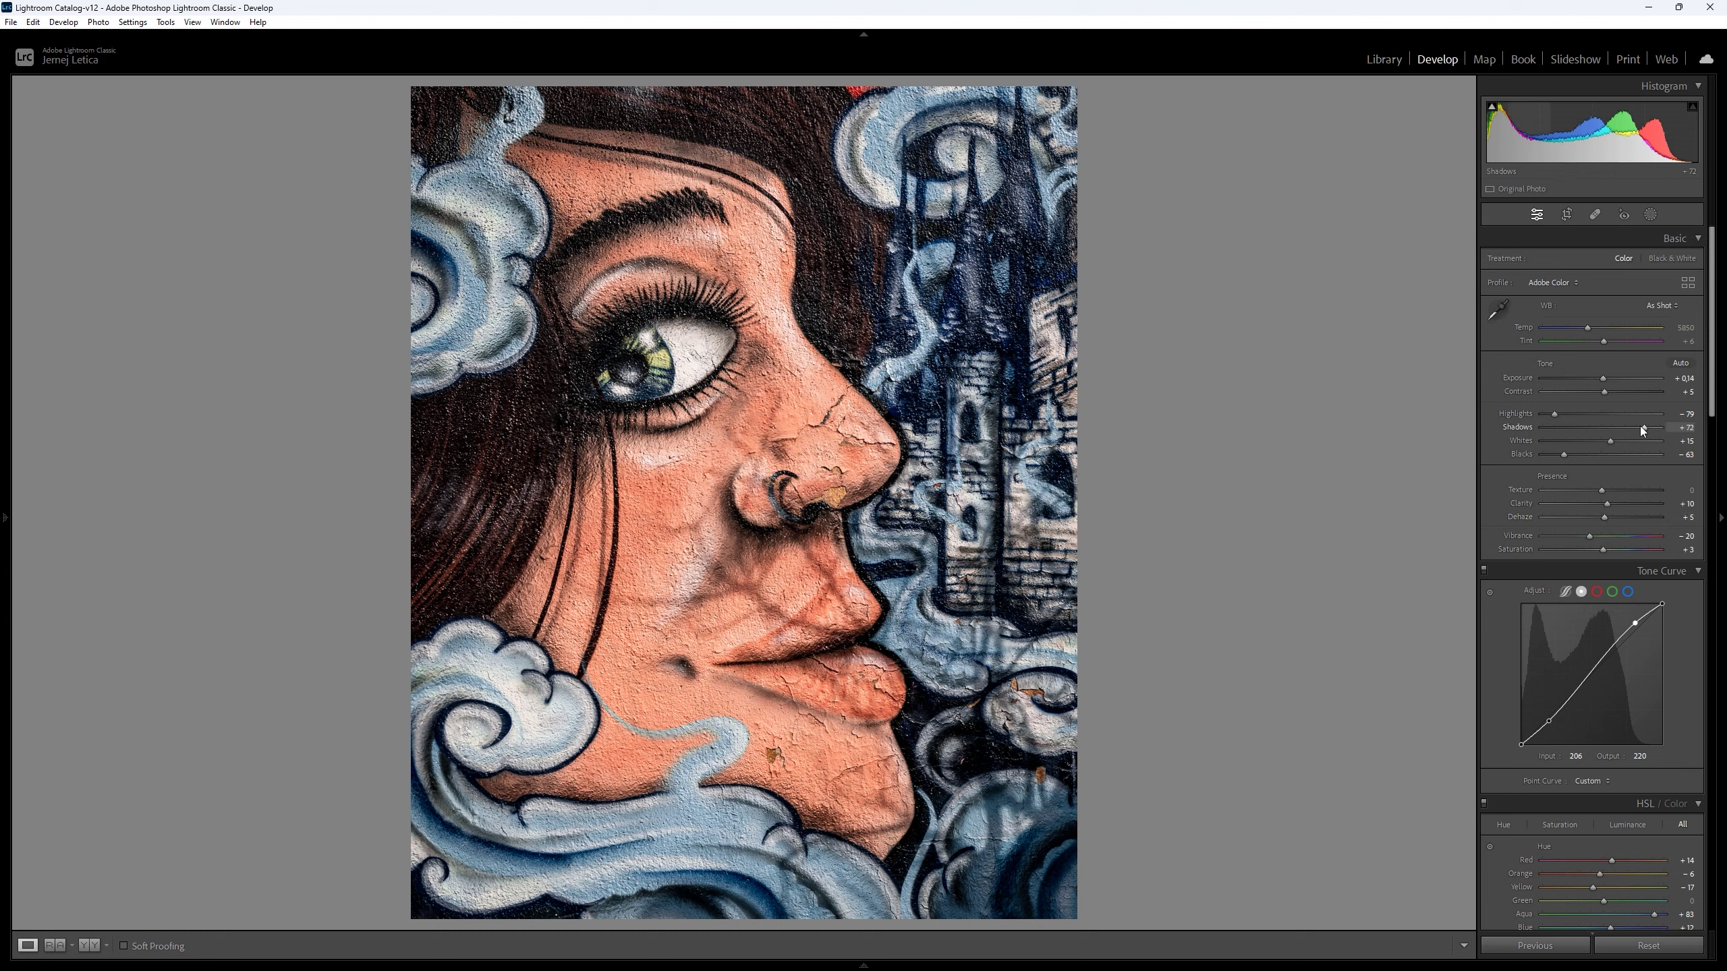
{"action": "scroll", "coordinate": [1504, 703], "scroll_direction": "down", "scroll_amount": 5}
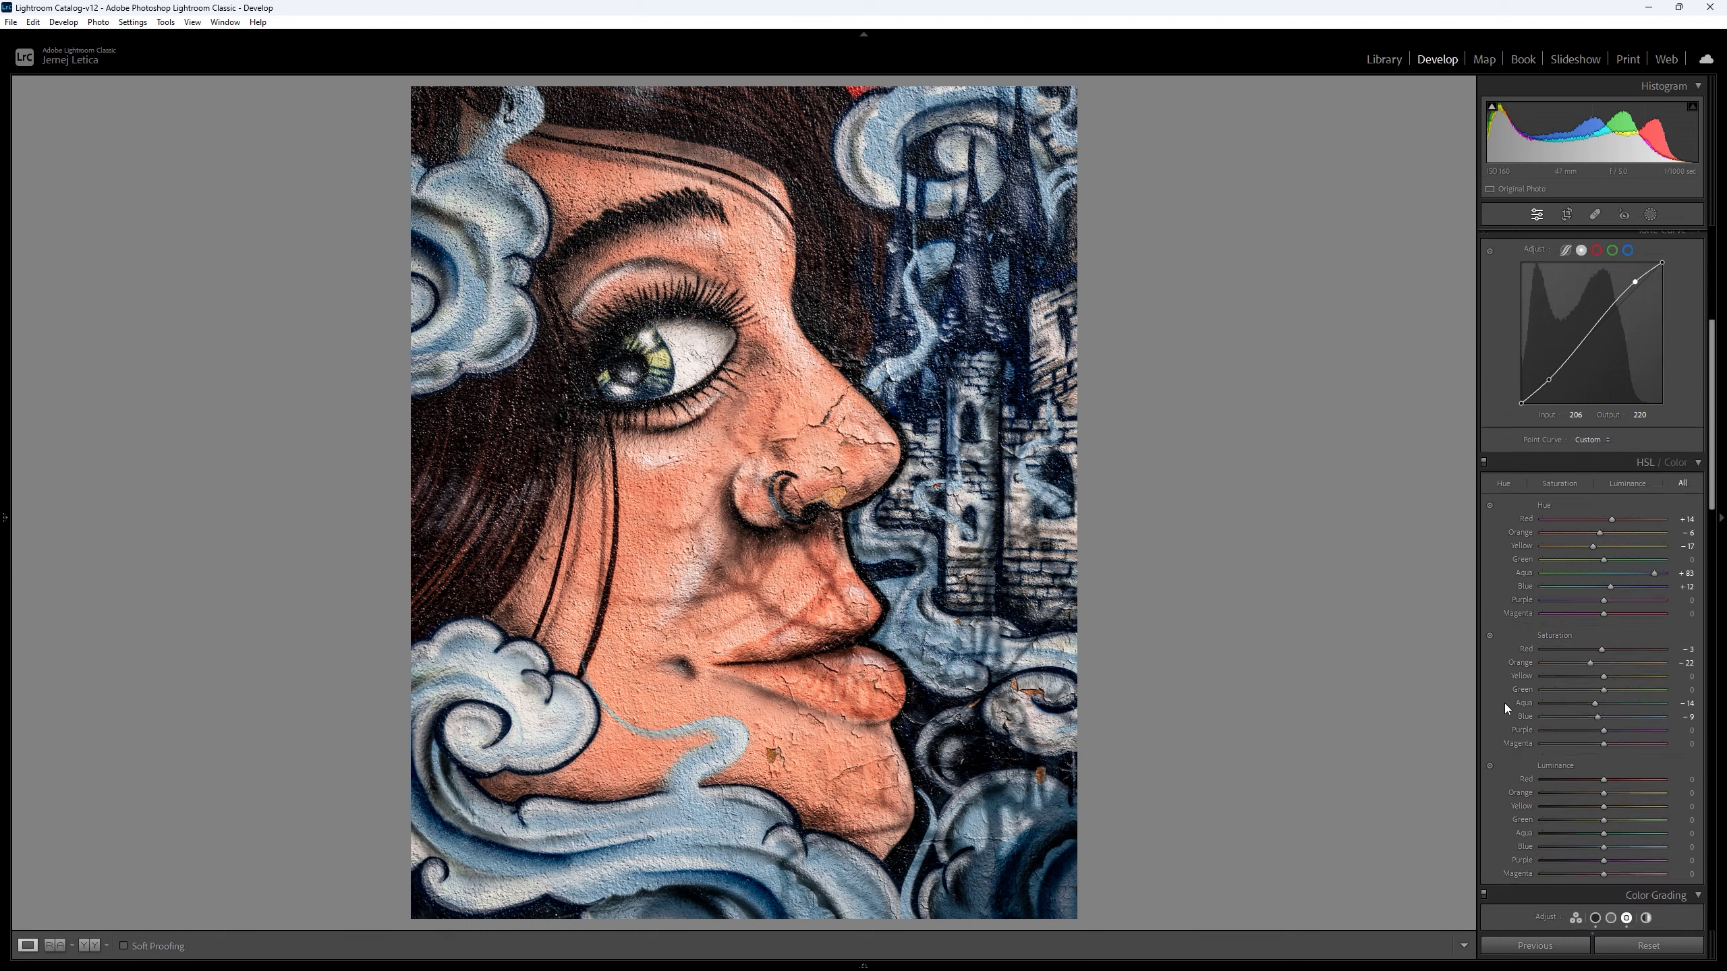
{"action": "scroll", "coordinate": [1512, 713], "scroll_direction": "down", "scroll_amount": 3}
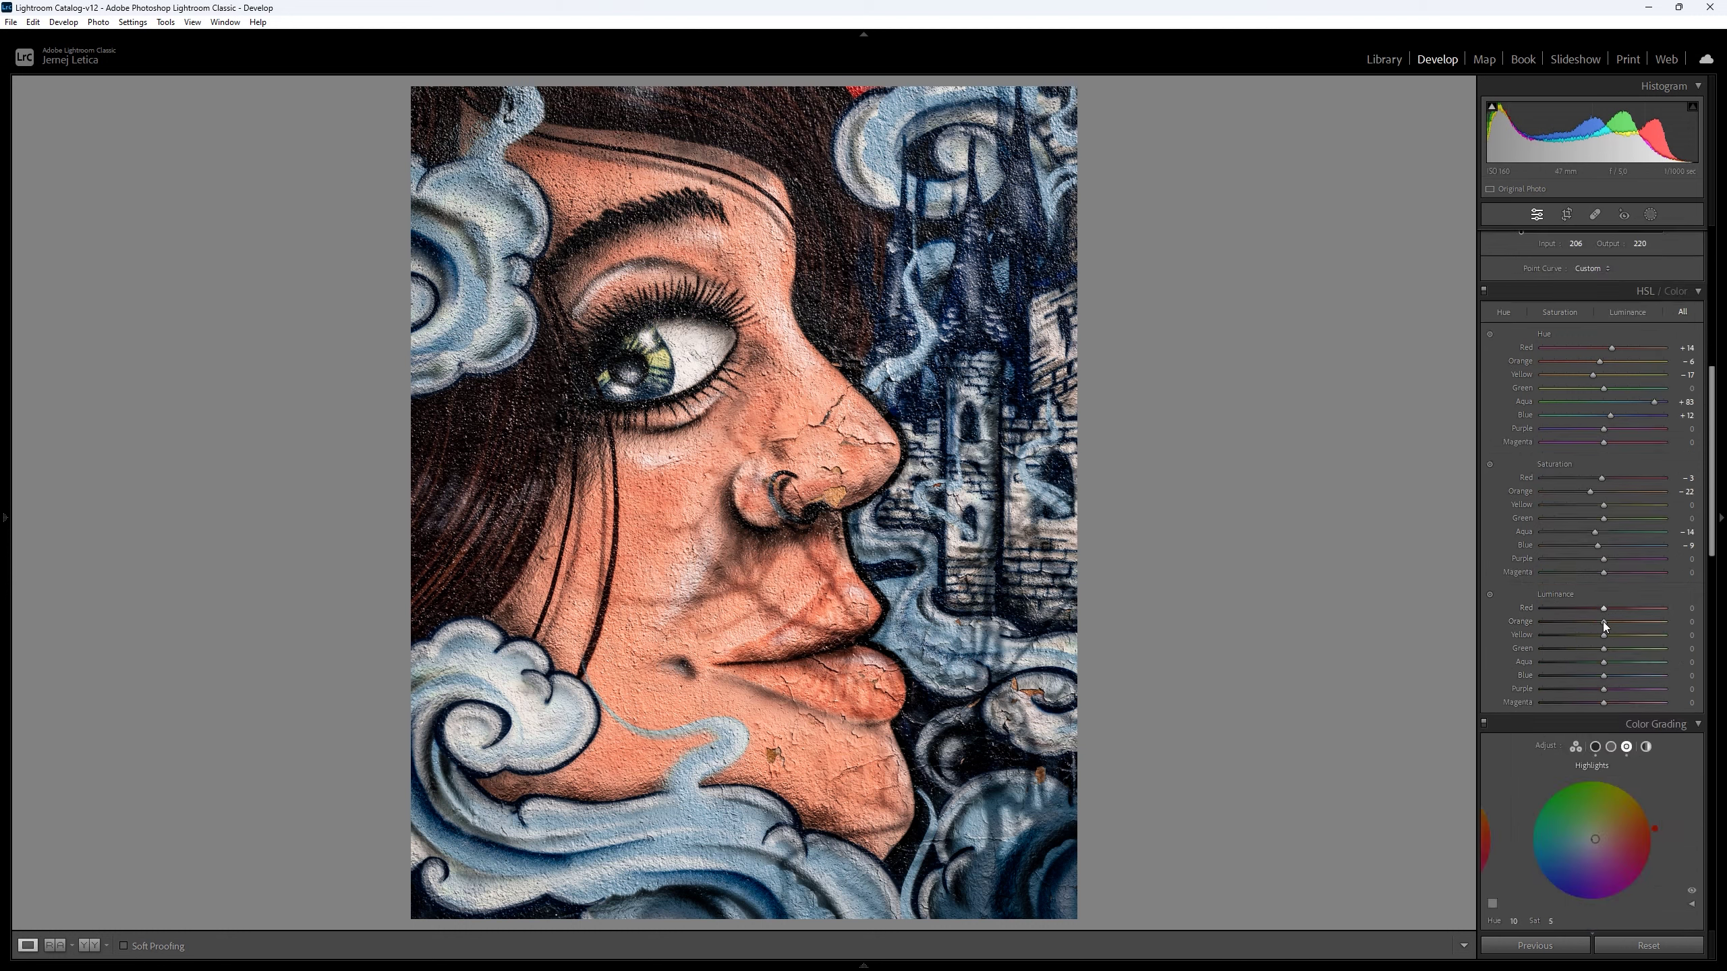
- In HSL Luminance, lighten Orange and darken the Aqua, Blue and Magenta tones
{"action": "left_click_drag", "start_coordinate": [1603, 622], "coordinate": [1608, 609]}
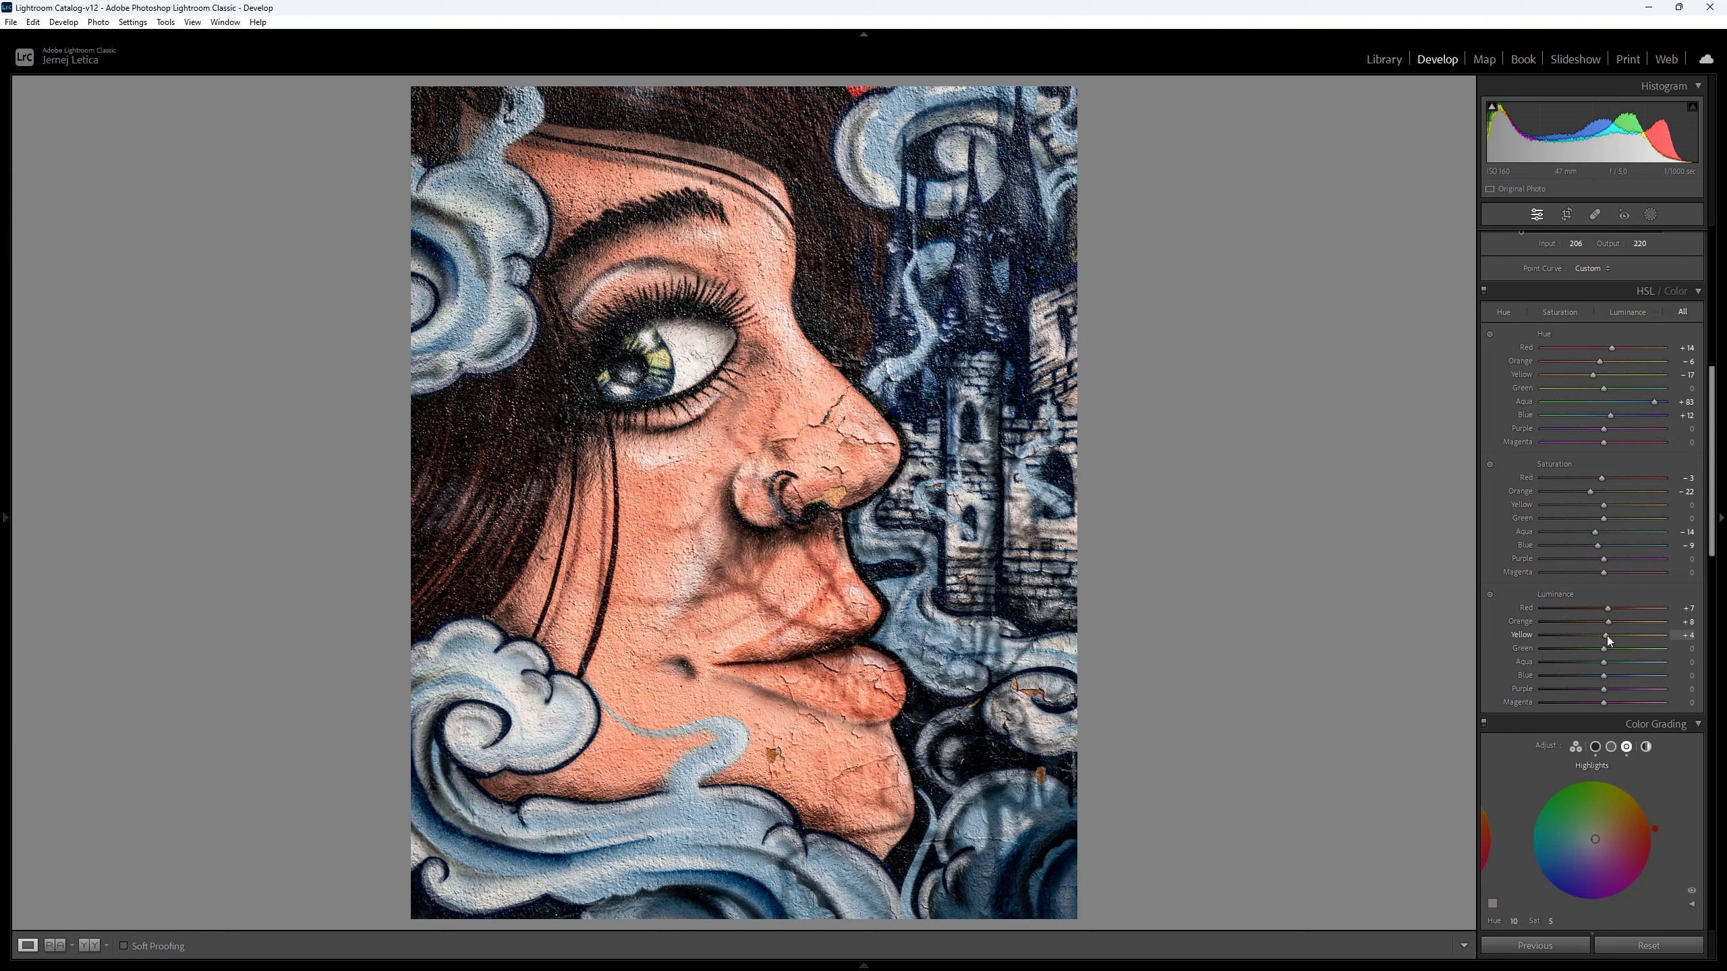
{"action": "left_click_drag", "start_coordinate": [1602, 676], "coordinate": [1596, 677]}
{"action": "left_click", "coordinate": [1595, 664]}
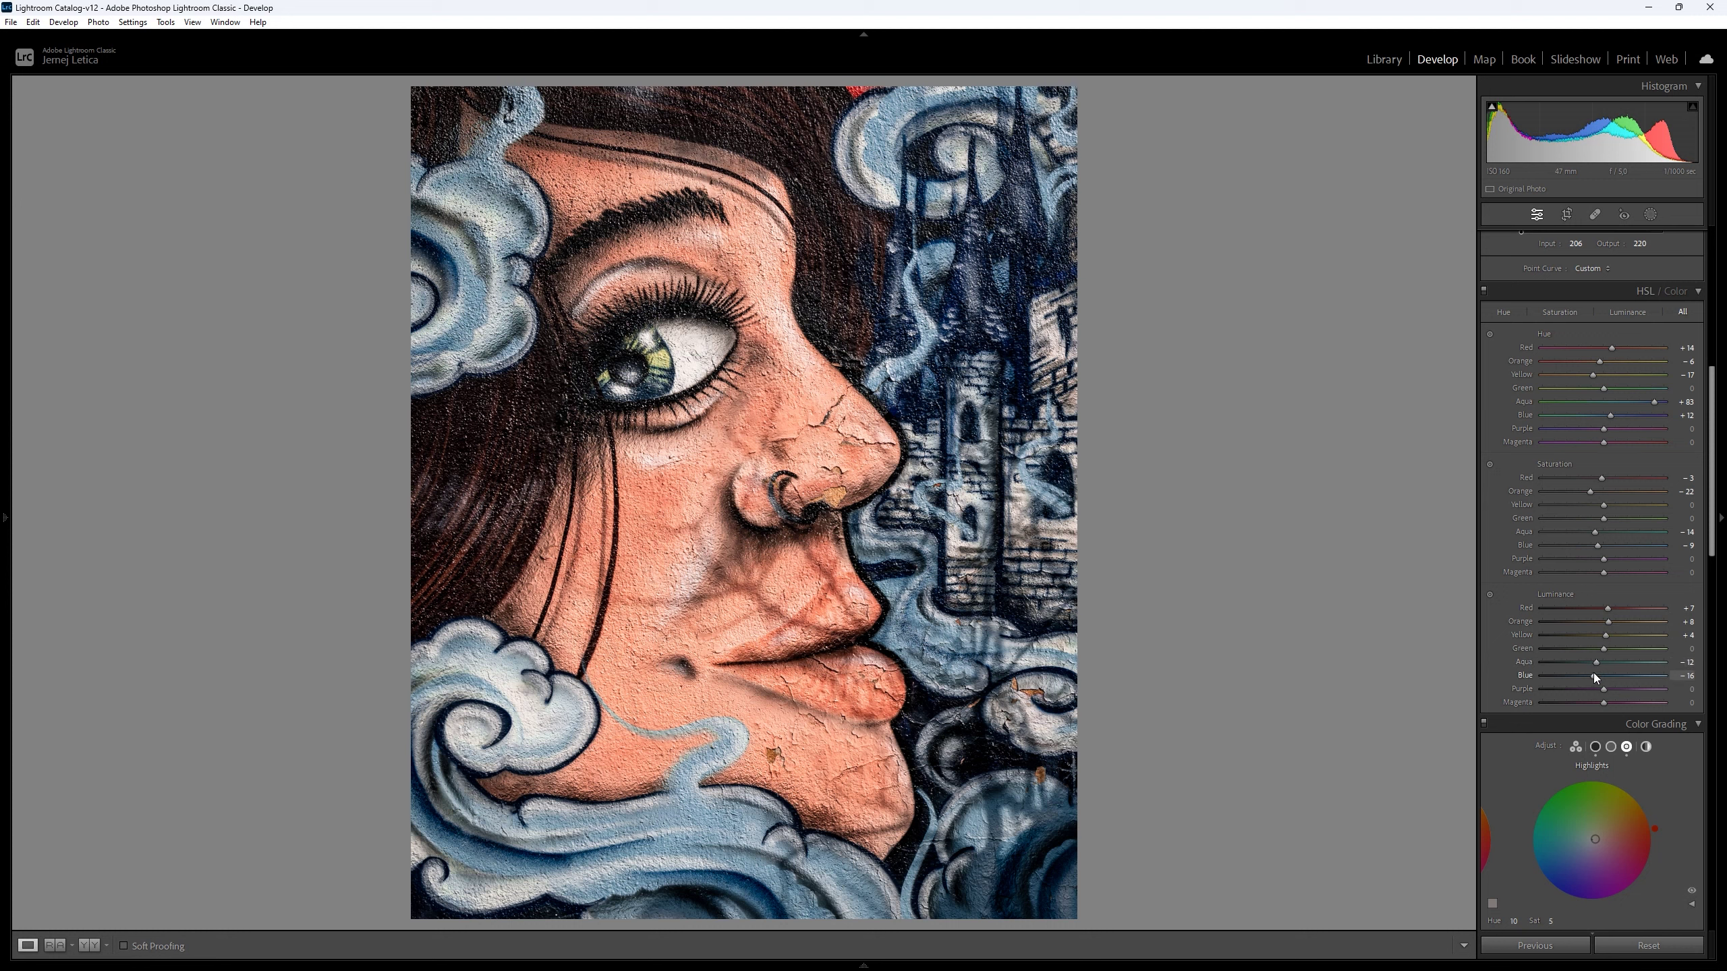
{"action": "left_click", "coordinate": [1592, 674]}
{"action": "left_click_drag", "start_coordinate": [1582, 701], "coordinate": [1577, 694]}
{"action": "left_click_drag", "start_coordinate": [1584, 702], "coordinate": [1586, 675]}
{"action": "left_click", "coordinate": [88, 946]}
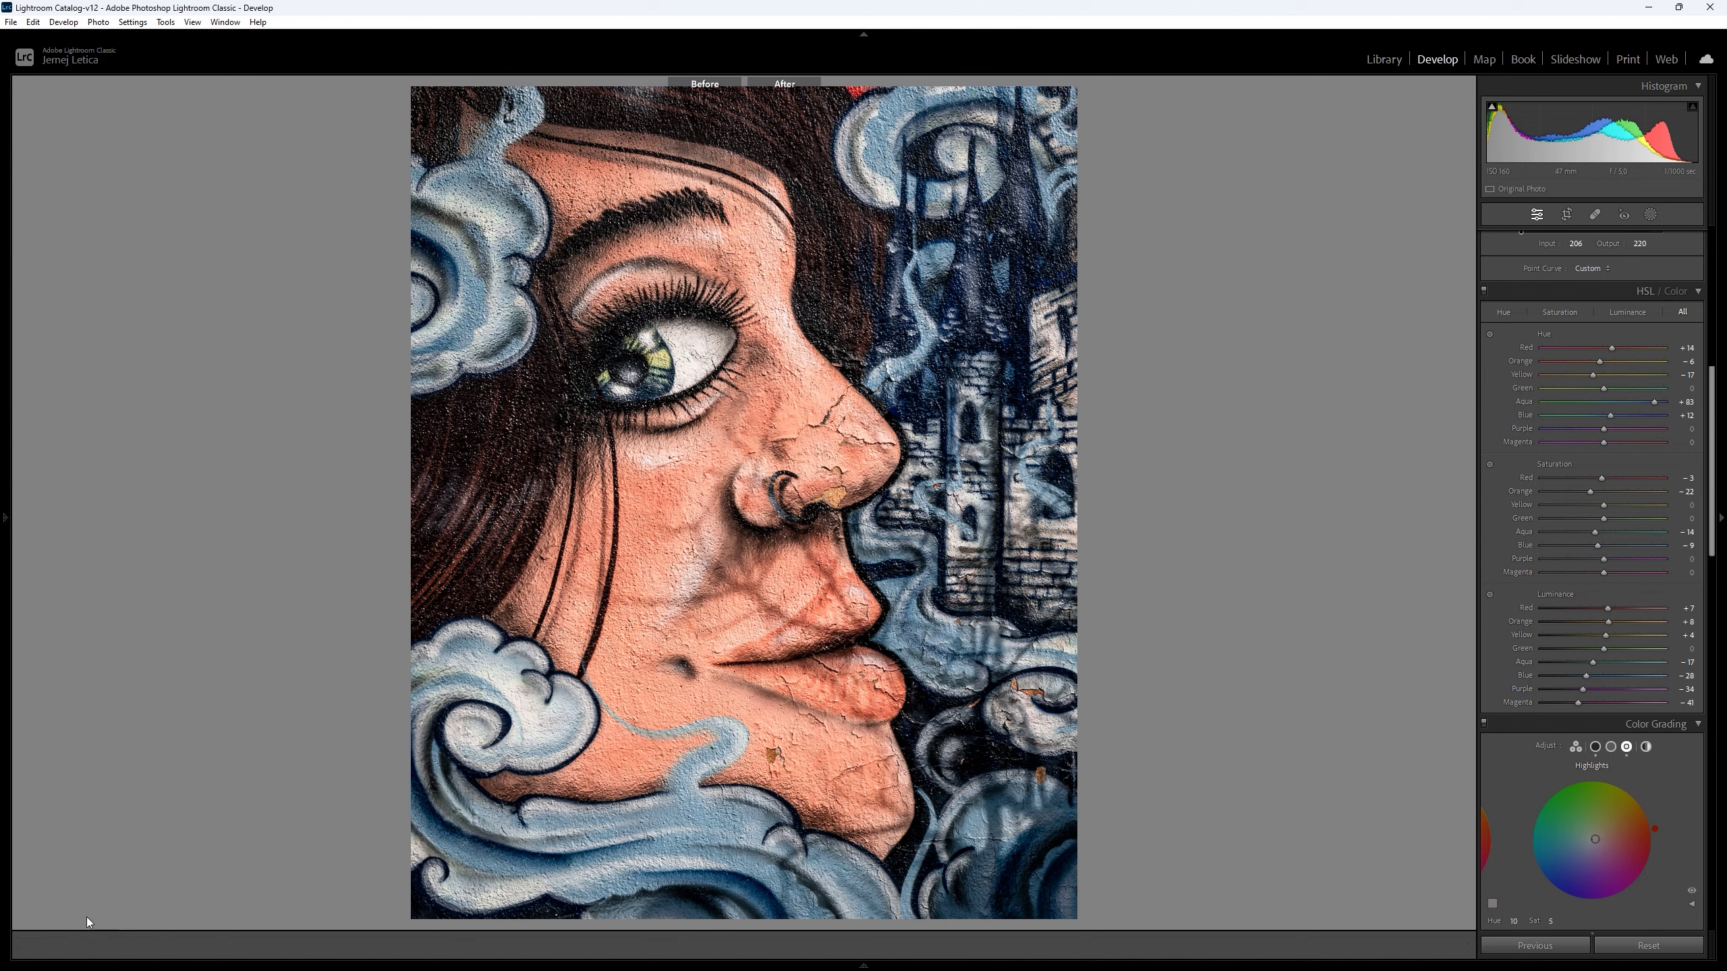